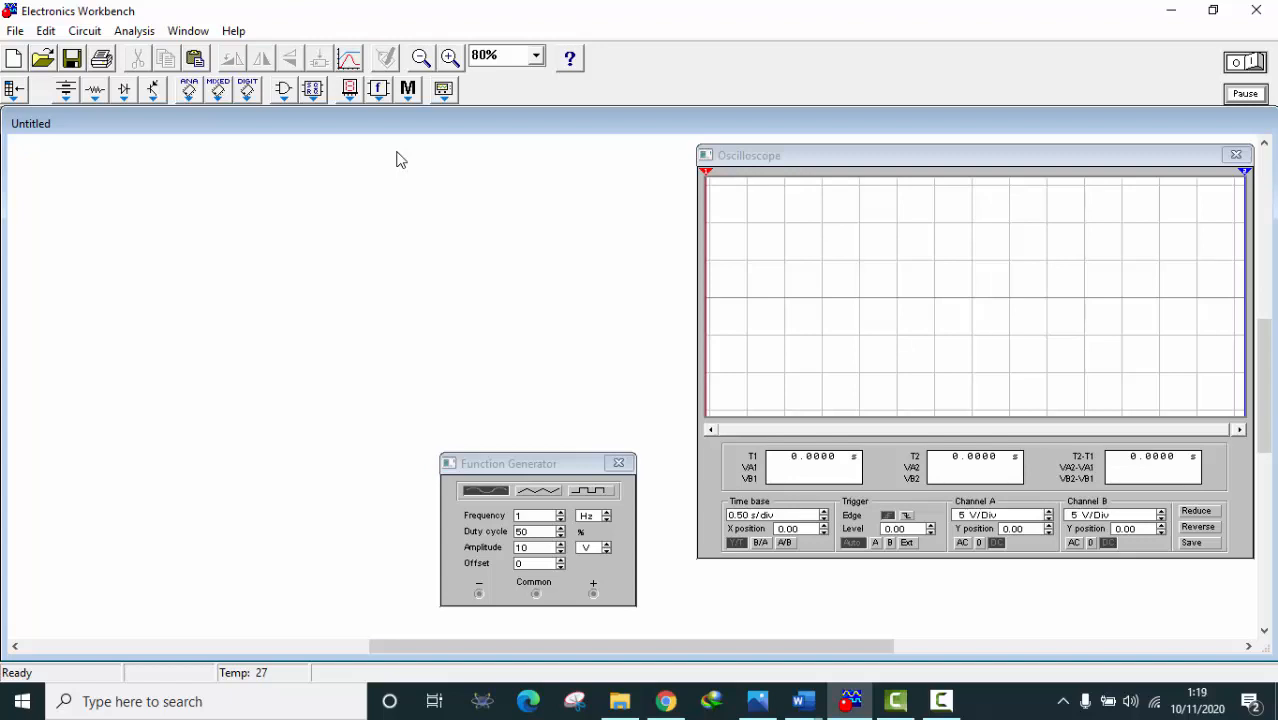
# Step: Place the function generator and oscilloscope icons on the empty workspace, with the oscilloscope beneath the toolbar area and right of the generator
pyautogui.moveTo(252, 204); pyautogui.dragTo(507, 340)
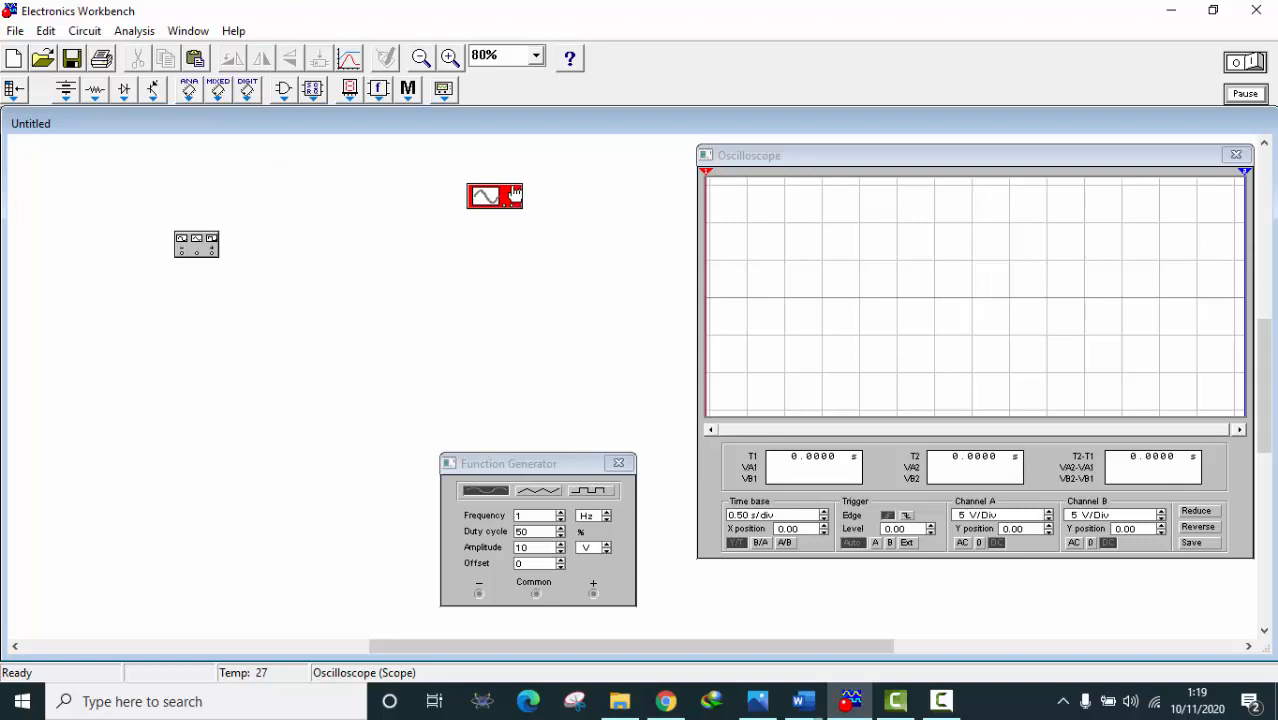
pyautogui.click(443, 90)
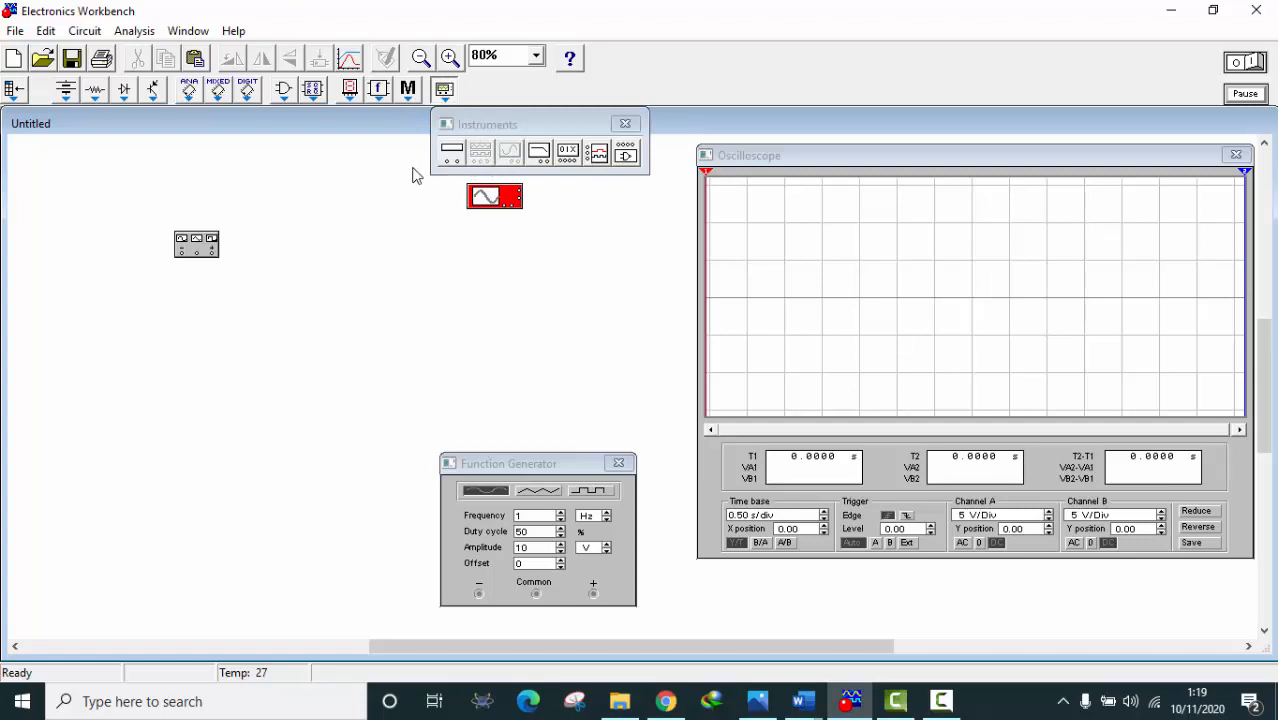
pyautogui.click(624, 124)
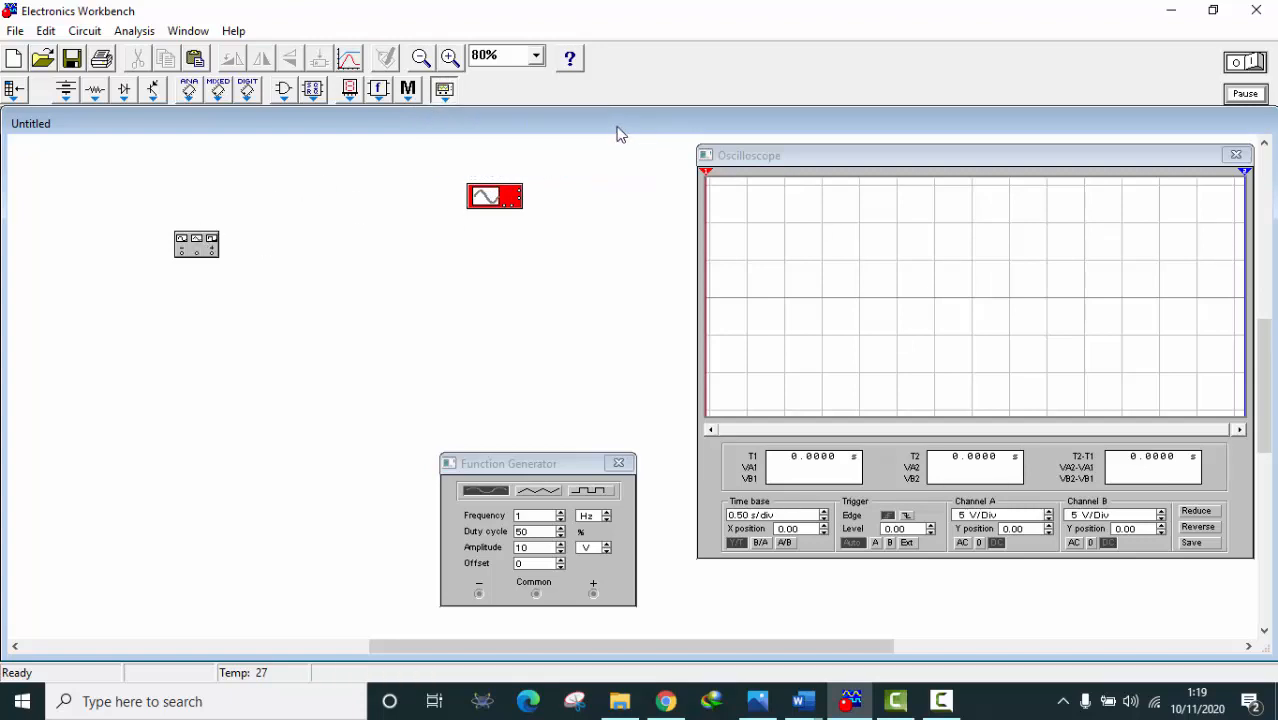
# Step: Place a diode to the right of the function generator and a 1 kOhm resistor below the diode
pyautogui.click(125, 92)
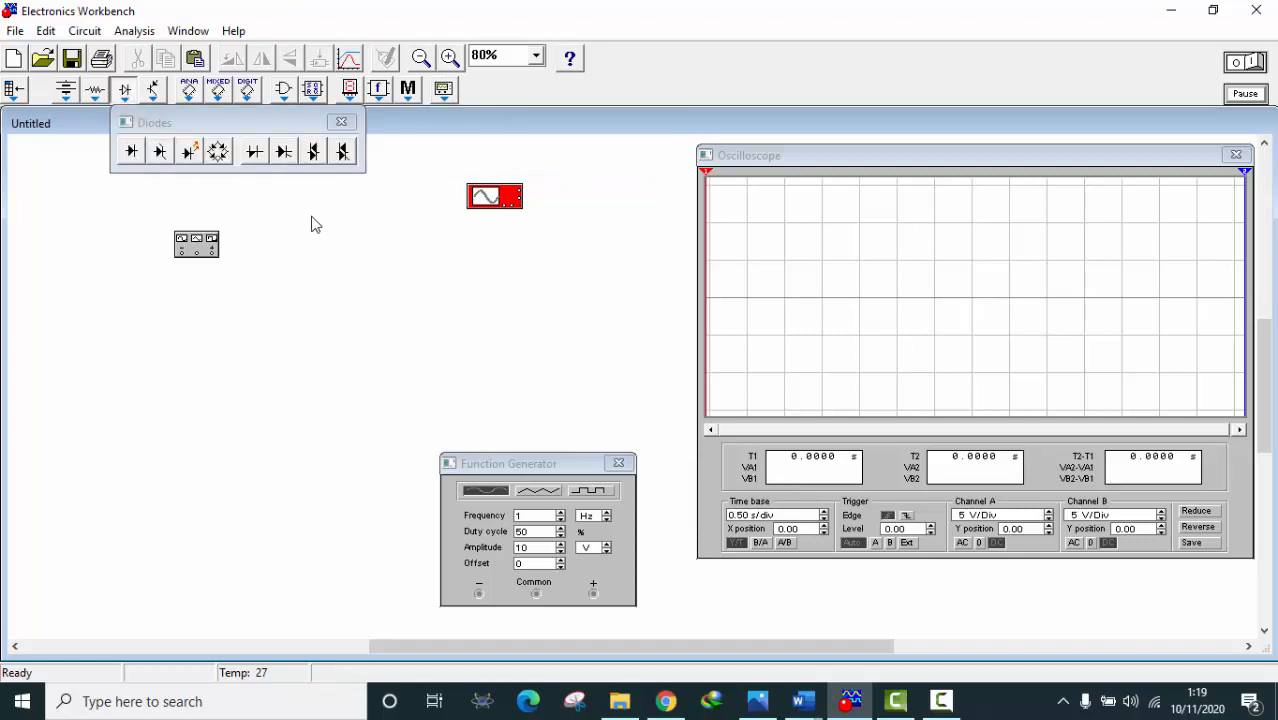
pyautogui.moveTo(315, 224); pyautogui.dragTo(337, 265)
pyautogui.click(341, 122)
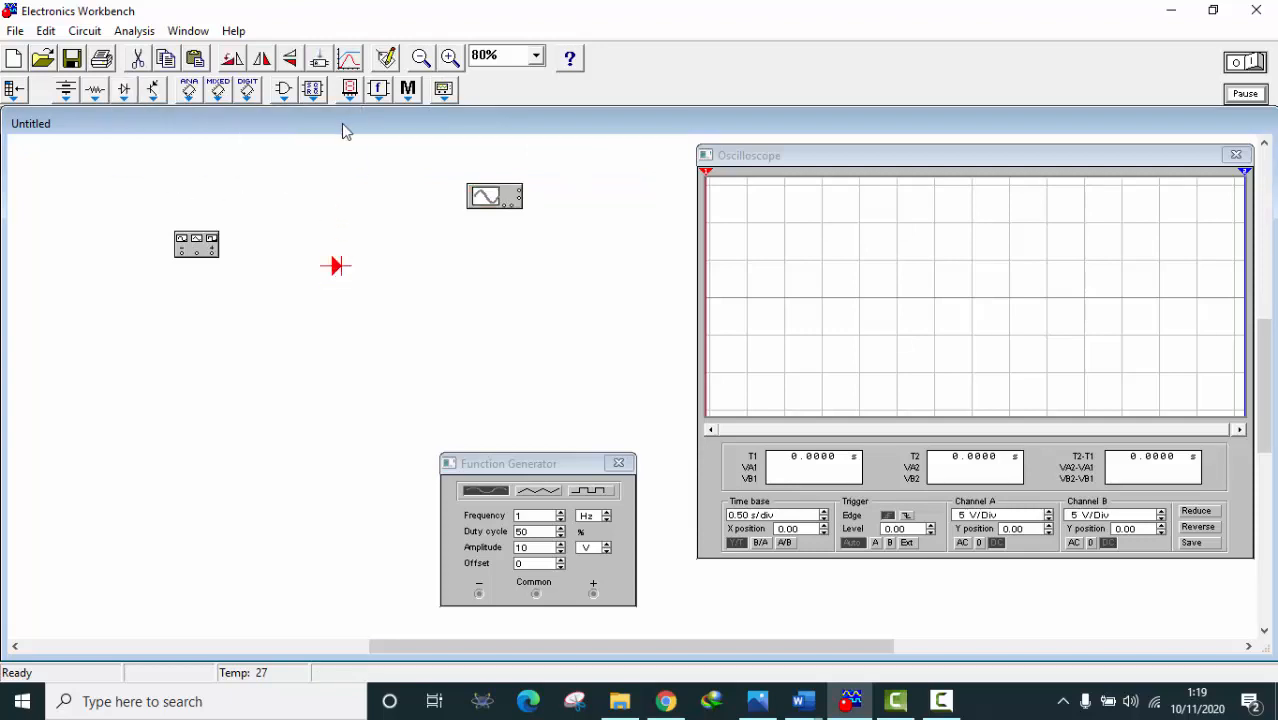
pyautogui.click(94, 92)
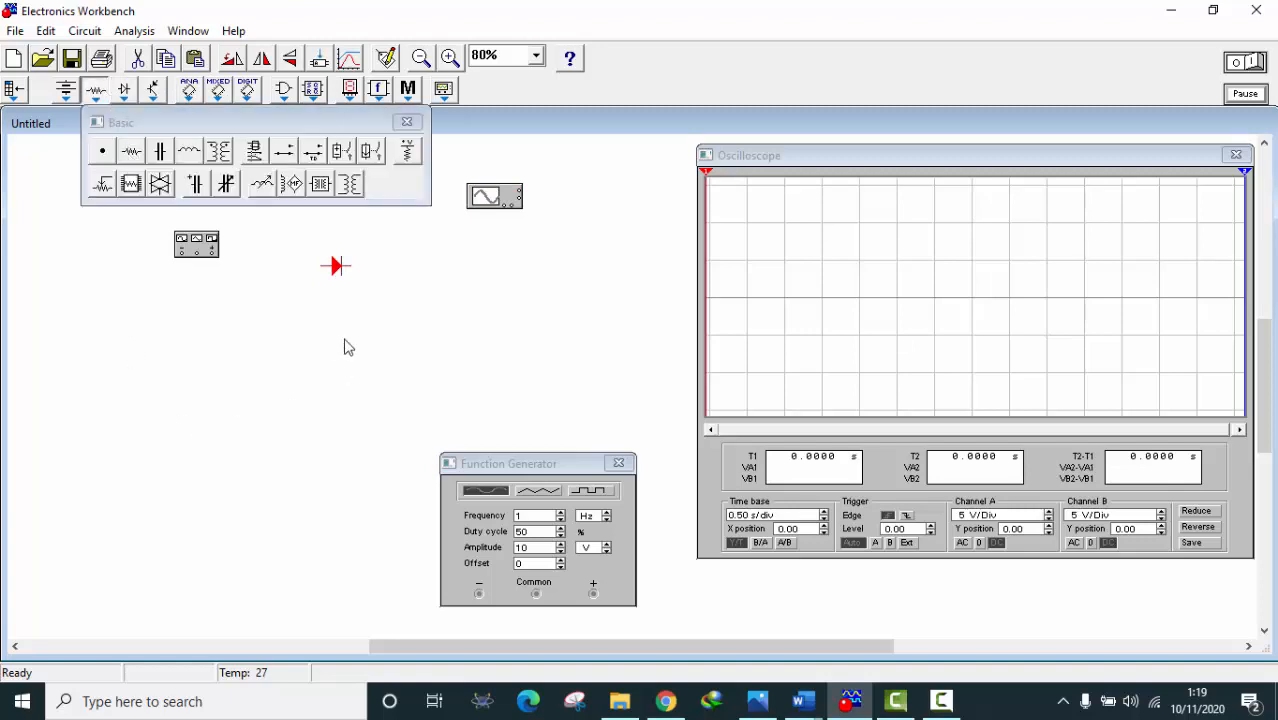
pyautogui.moveTo(344, 341); pyautogui.dragTo(344, 340)
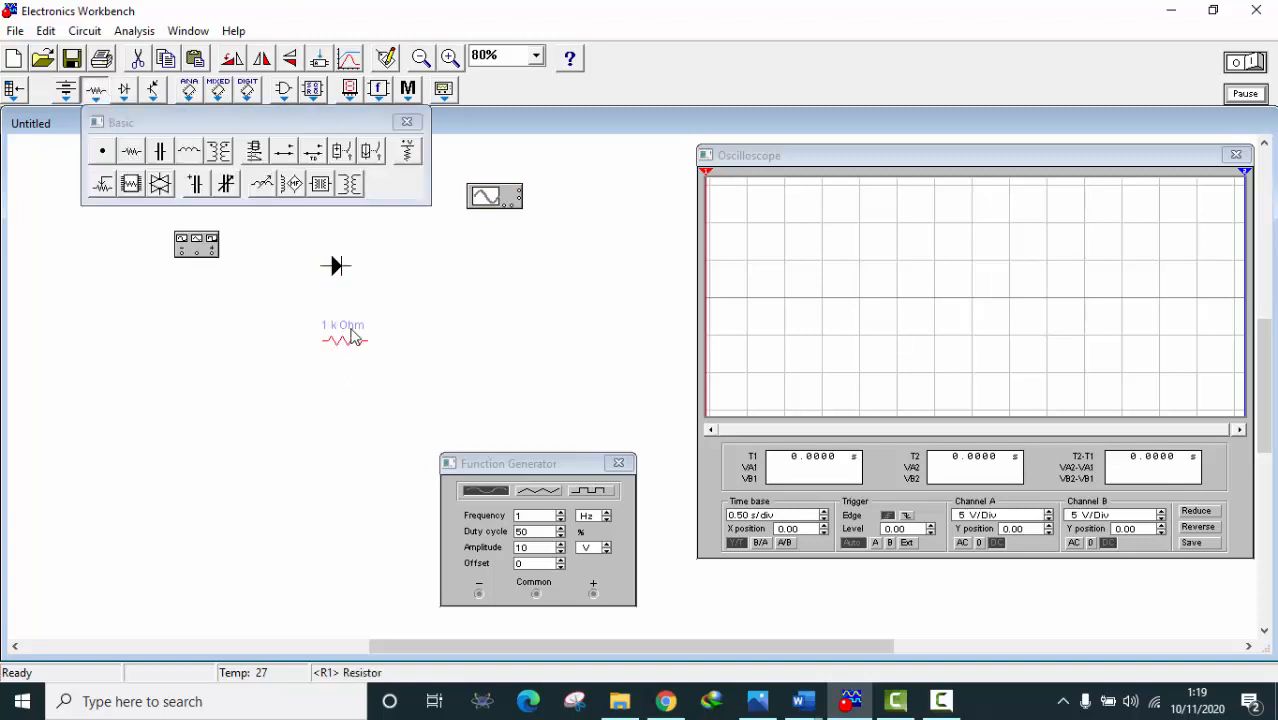
pyautogui.click(407, 121)
pyautogui.moveTo(78, 183); pyautogui.dragTo(322, 474)
# Step: Rotate the resistor to a vertical orientation and shift it slightly right, just past the diode
pyautogui.rightClick(352, 346)
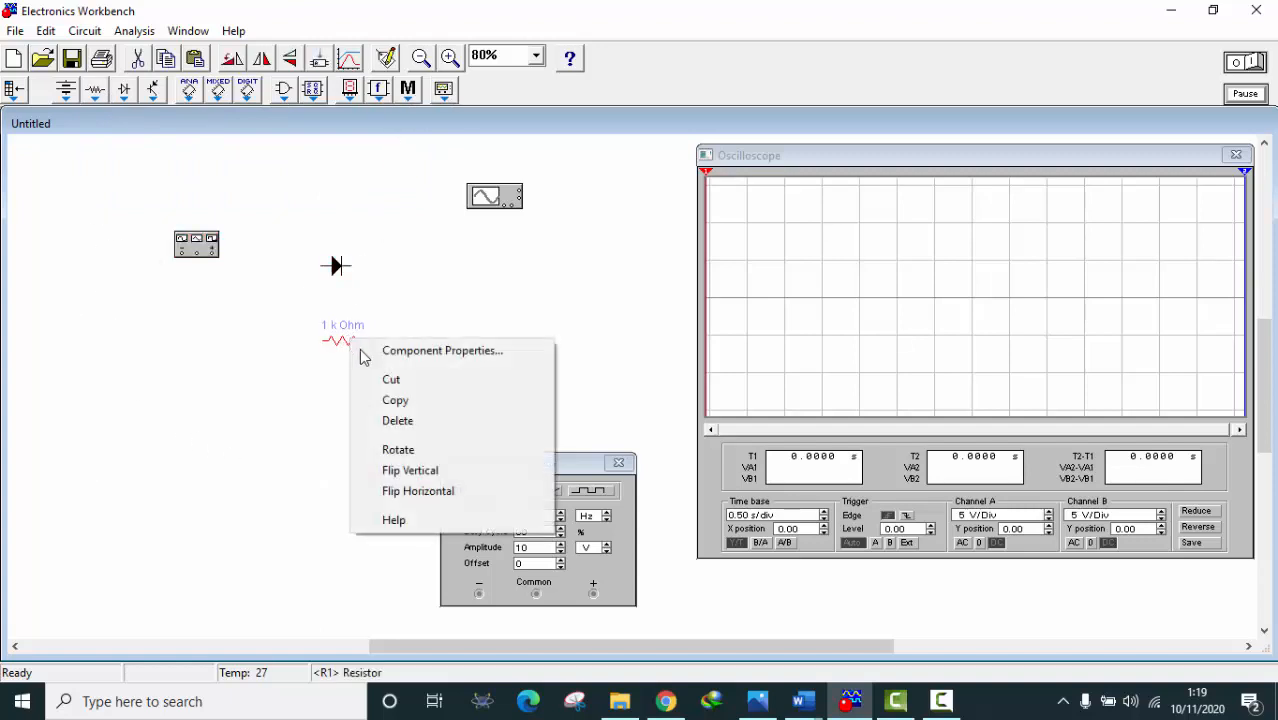
pyautogui.click(396, 452)
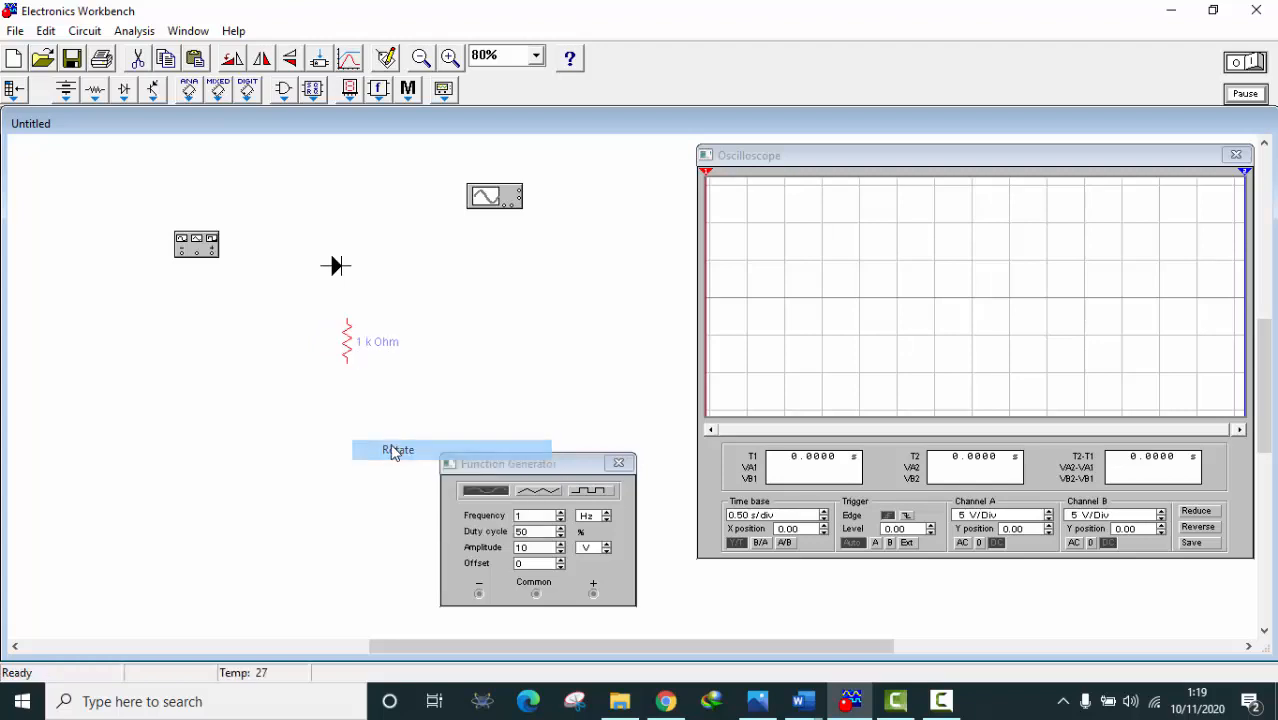
pyautogui.moveTo(372, 339); pyautogui.dragTo(371, 340)
pyautogui.click(332, 326)
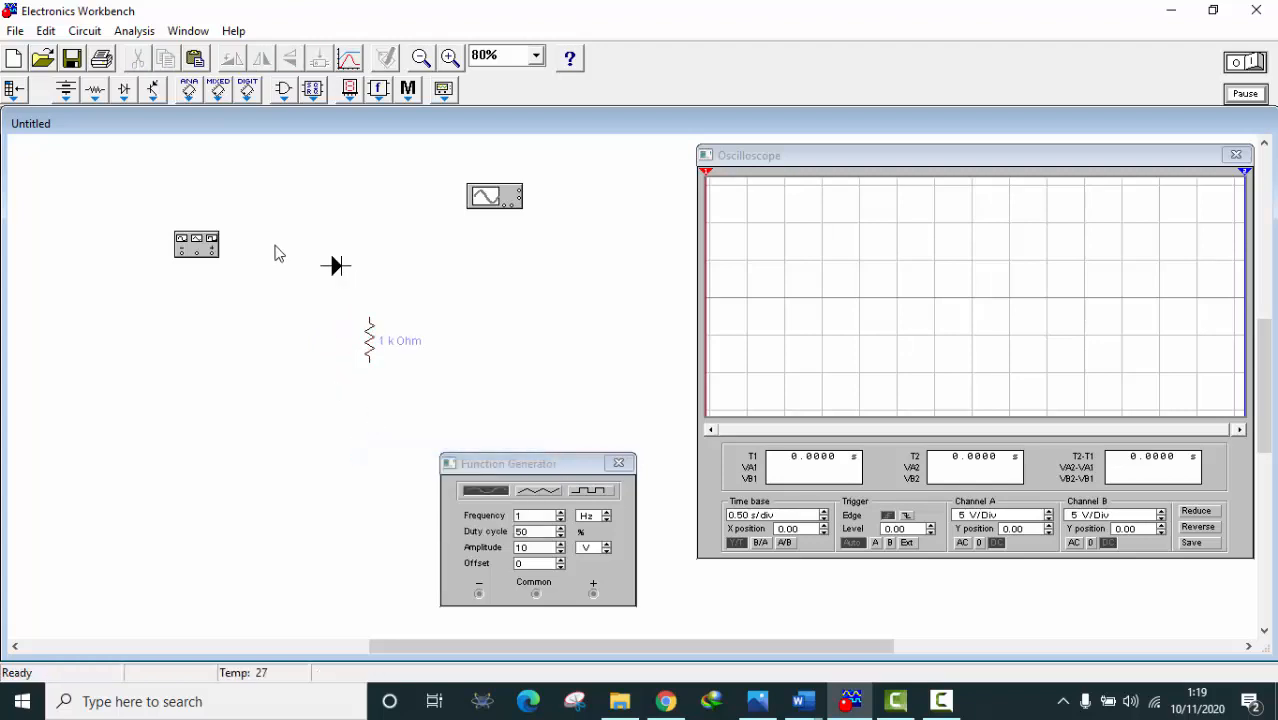
# Step: Move the function generator icon down to sit slightly lower than the diode
pyautogui.moveTo(207, 240); pyautogui.dragTo(199, 292)
pyautogui.moveTo(88, 183); pyautogui.dragTo(246, 366)
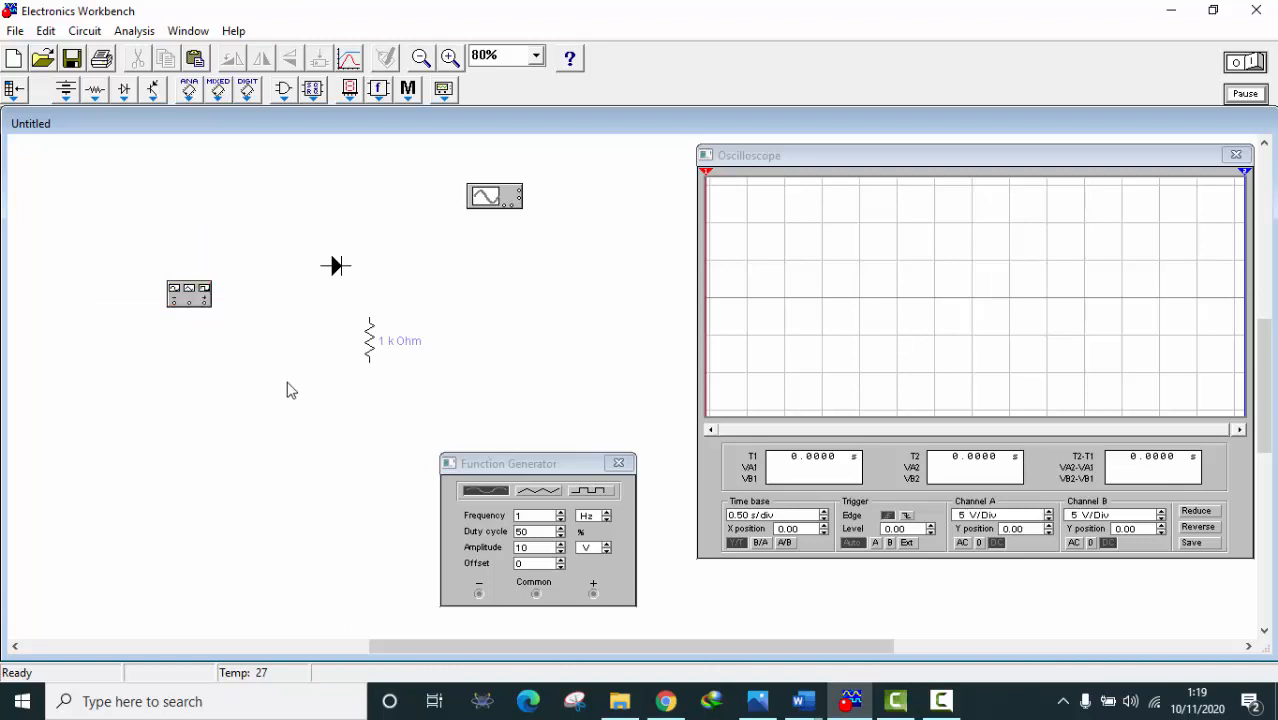
pyautogui.click(370, 345)
pyautogui.click(433, 372)
# Step: Wire the function generator's positive terminal through the diode to the resistor's upper end, and the resistor's lower end to the negative terminal
pyautogui.moveTo(383, 287); pyautogui.dragTo(368, 320)
pyautogui.moveTo(332, 268); pyautogui.dragTo(209, 300)
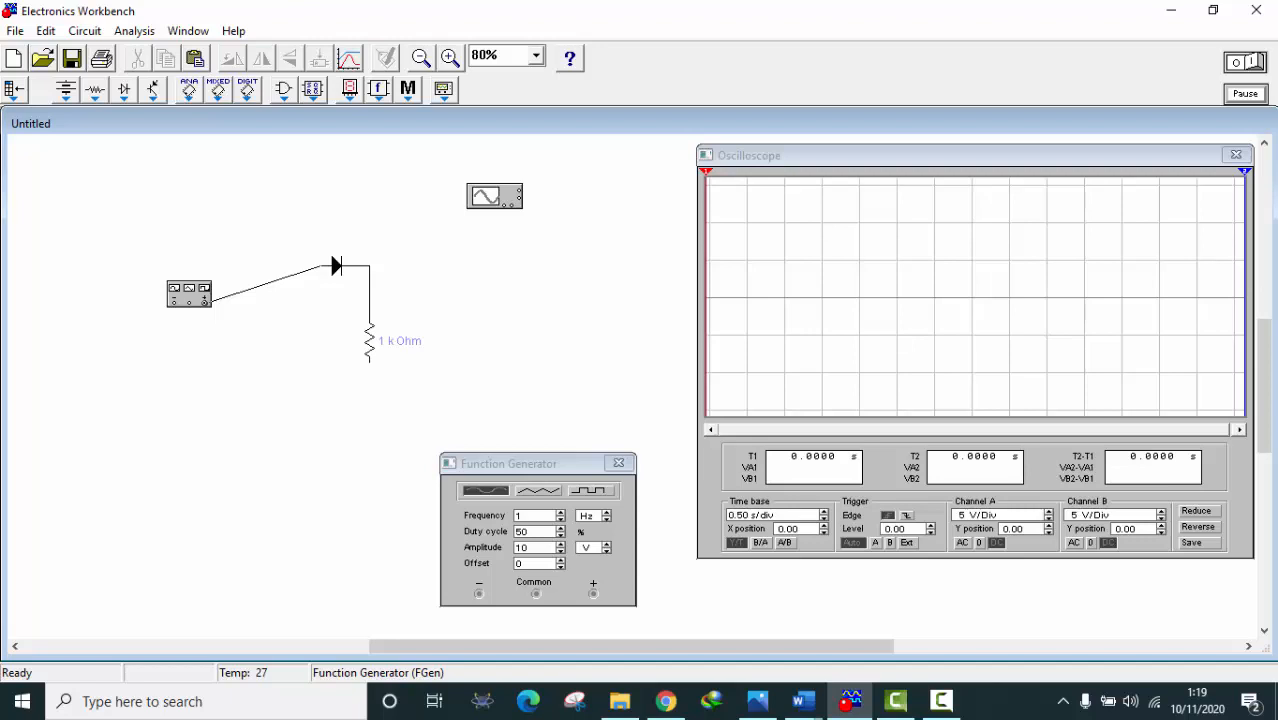
pyautogui.moveTo(211, 301); pyautogui.dragTo(208, 302)
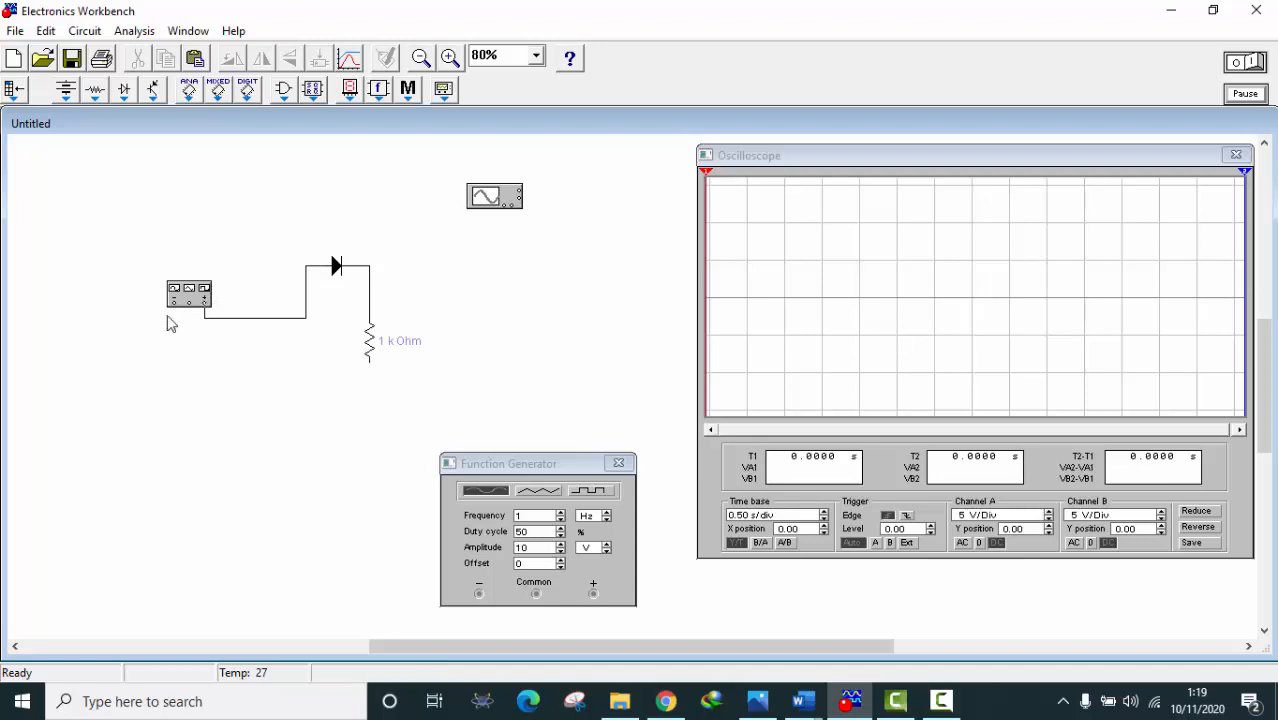
pyautogui.moveTo(369, 361); pyautogui.dragTo(207, 316)
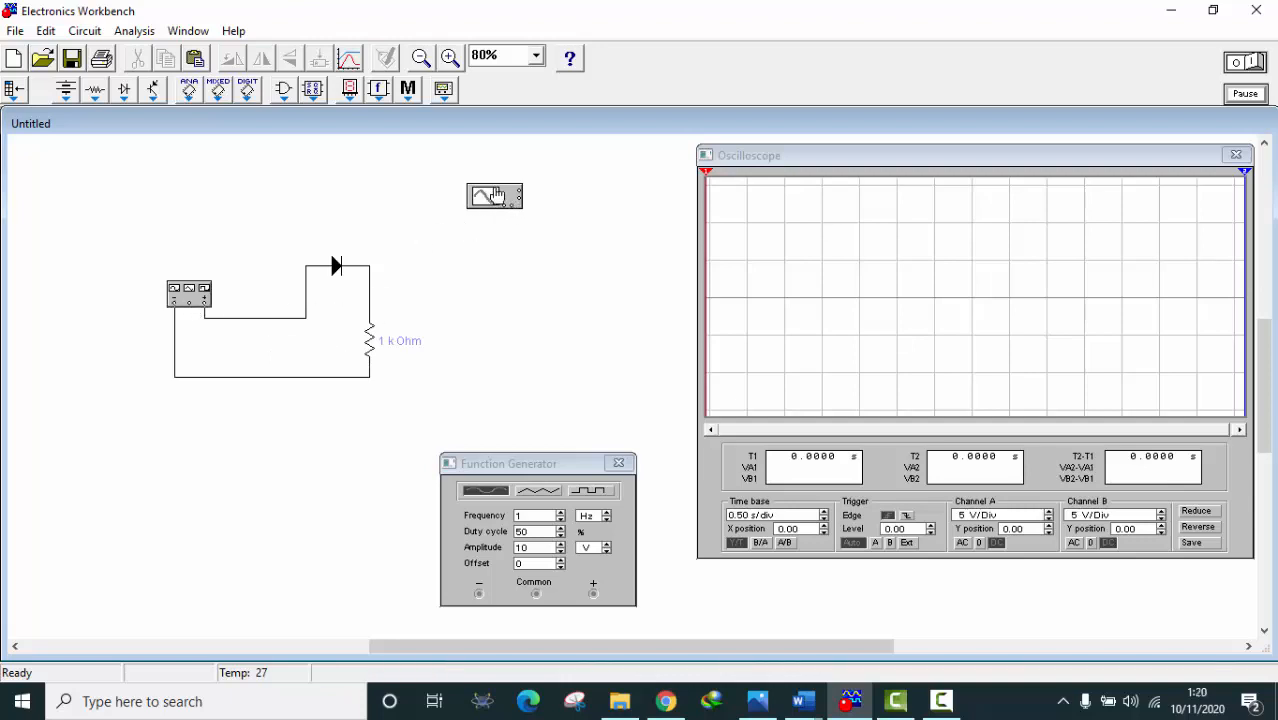
# Step: Move the oscilloscope closer to the circuit and wire its channel A input to the node between the diode and the resistor
pyautogui.moveTo(492, 197); pyautogui.dragTo(463, 226)
pyautogui.click(536, 231)
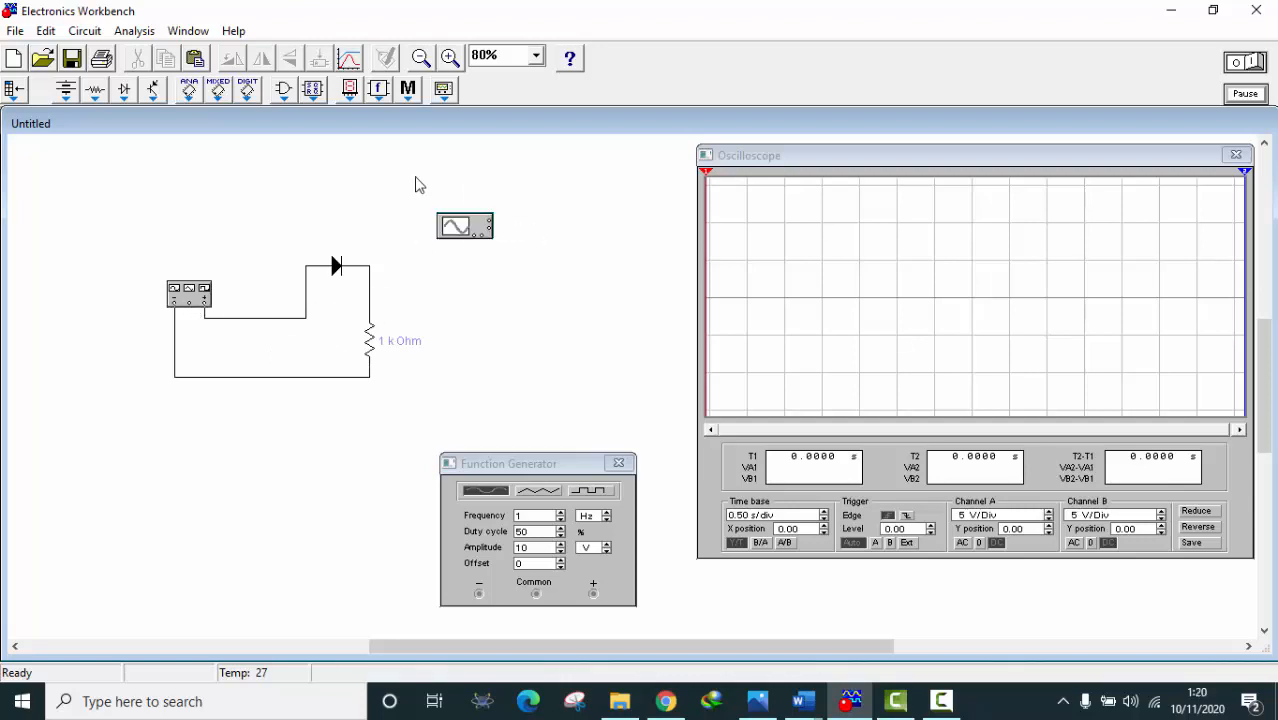
pyautogui.moveTo(405, 175); pyautogui.dragTo(547, 248)
pyautogui.click(556, 249)
pyautogui.click(476, 239)
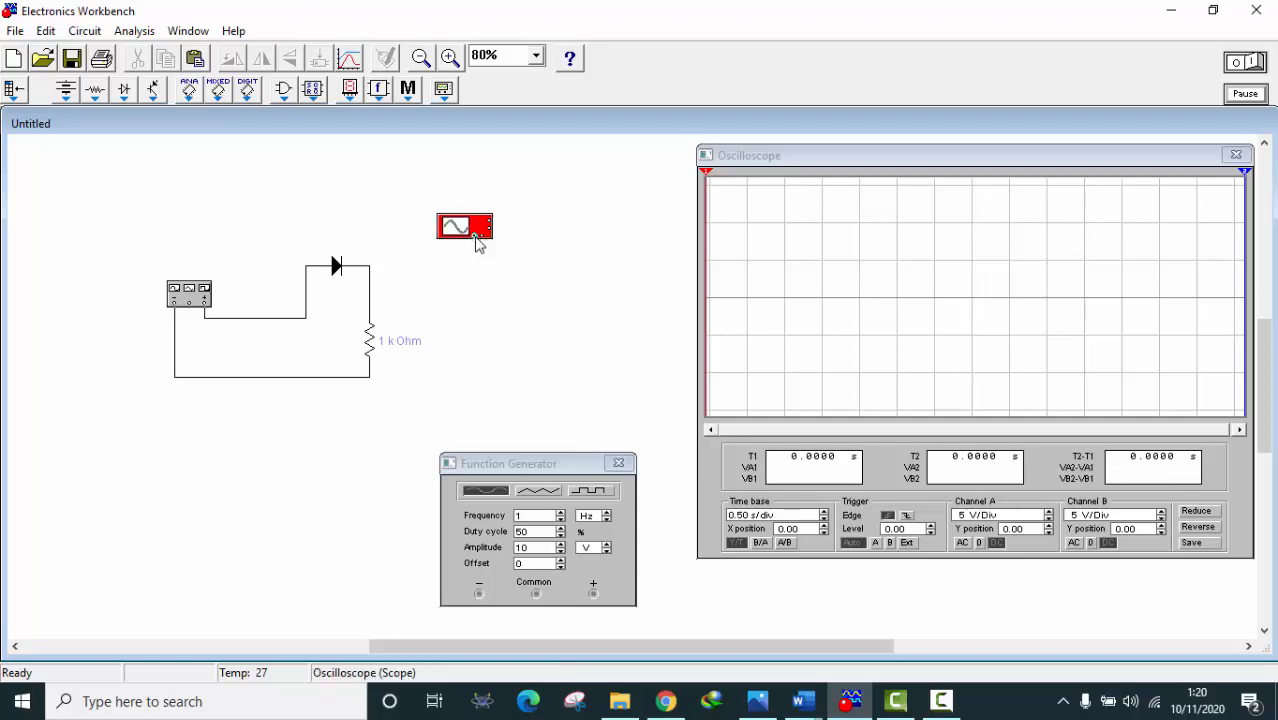
pyautogui.moveTo(402, 265); pyautogui.dragTo(366, 268)
pyautogui.moveTo(474, 236); pyautogui.dragTo(476, 235)
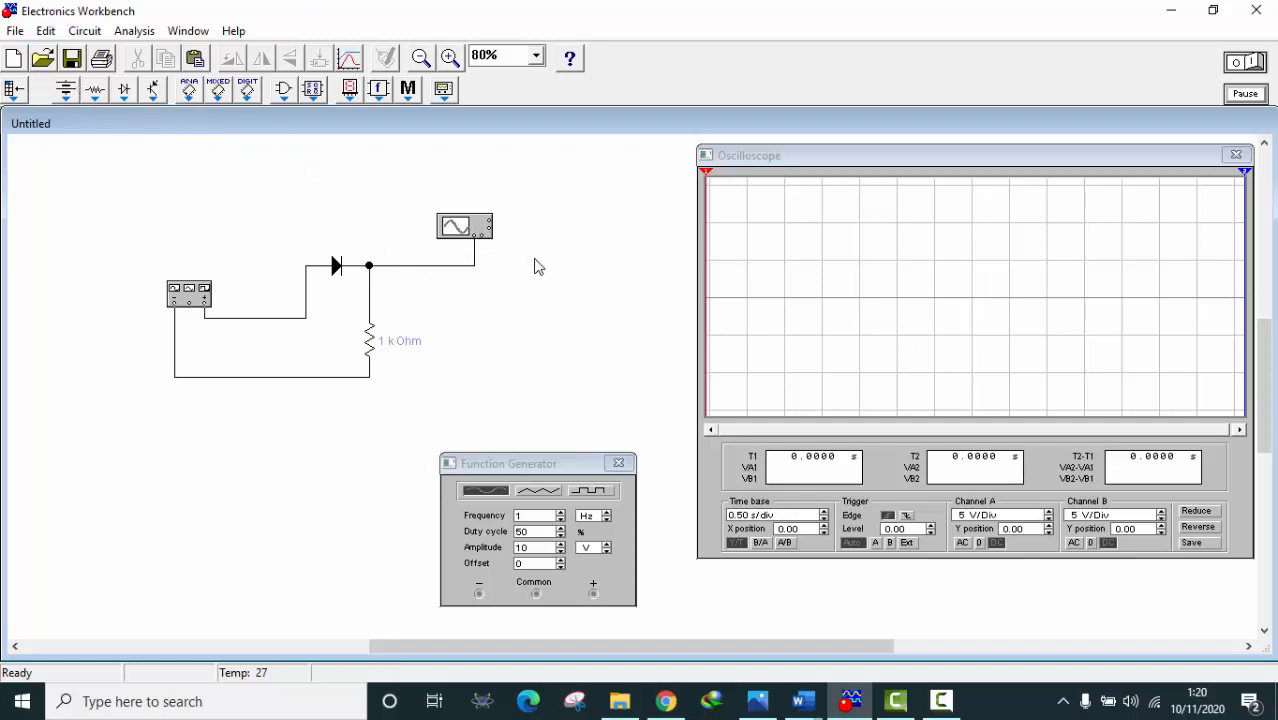
# Step: Place a ground symbol below the resistor and wire it to the resistor's lower node
pyautogui.click(94, 92)
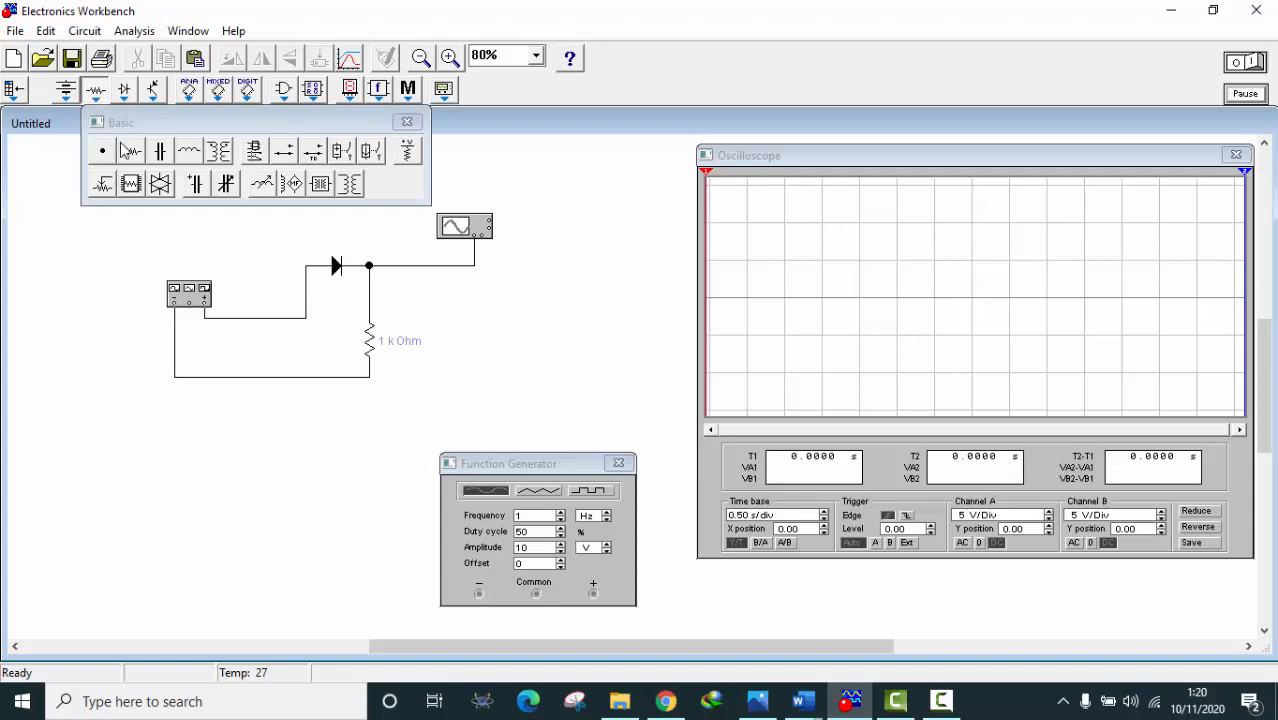
pyautogui.click(66, 91)
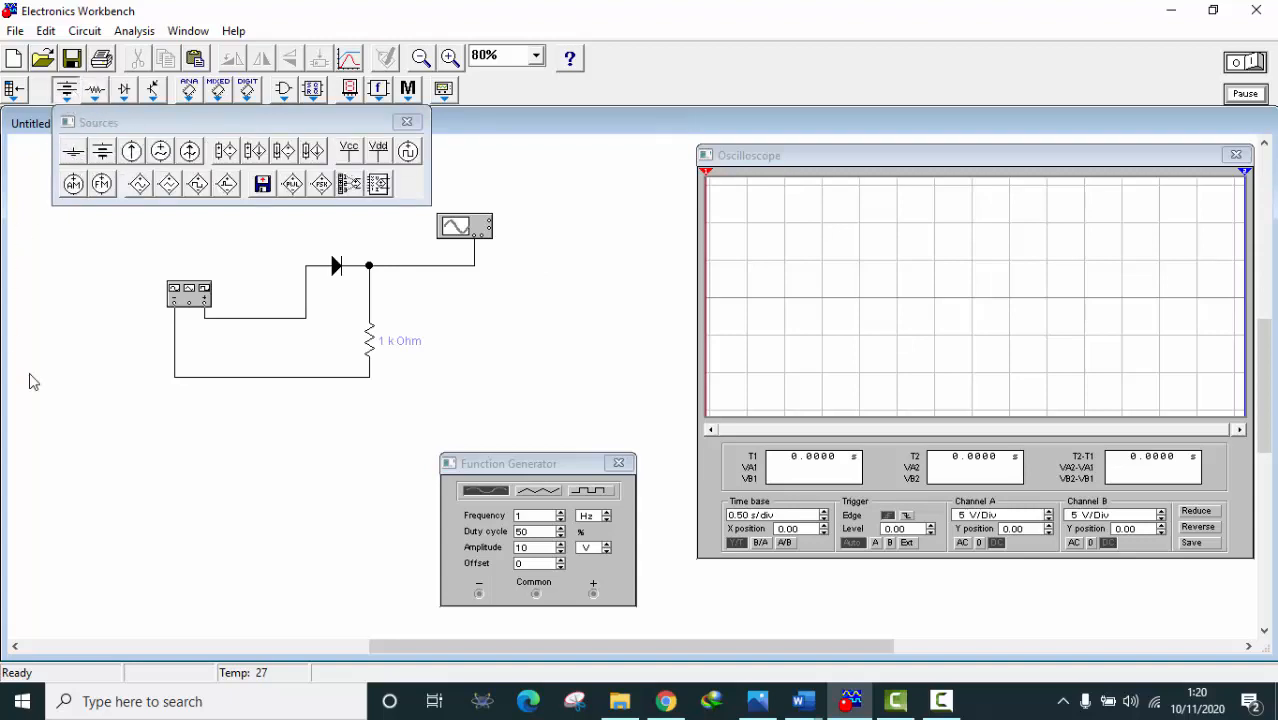
pyautogui.moveTo(362, 472); pyautogui.dragTo(362, 470)
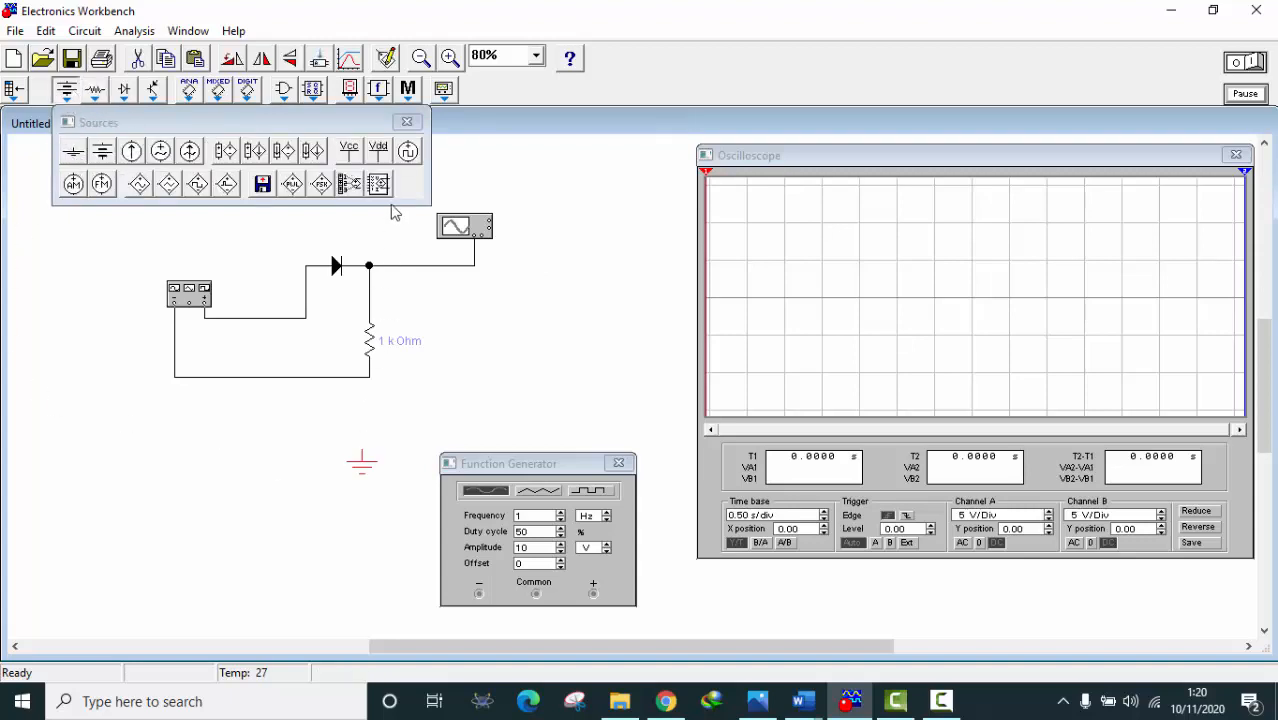
pyautogui.click(407, 121)
pyautogui.moveTo(12, 190); pyautogui.dragTo(383, 602)
pyautogui.click(299, 562)
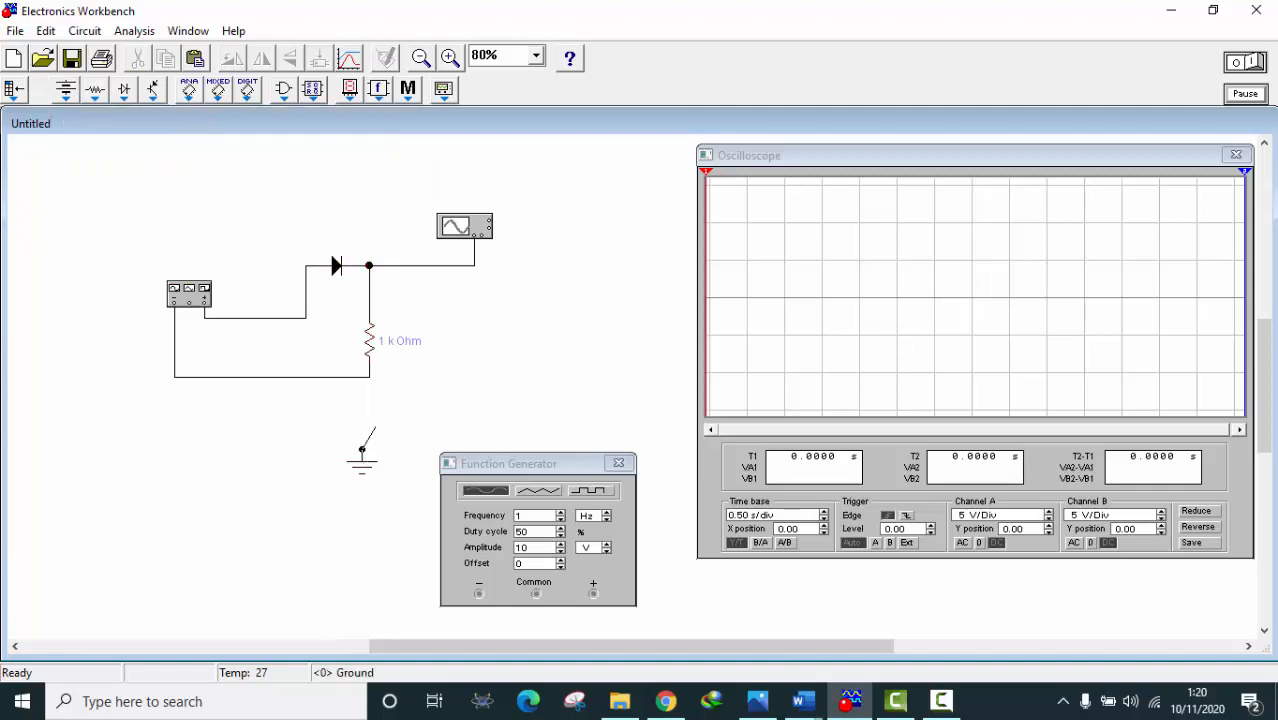
pyautogui.moveTo(376, 427); pyautogui.dragTo(370, 377)
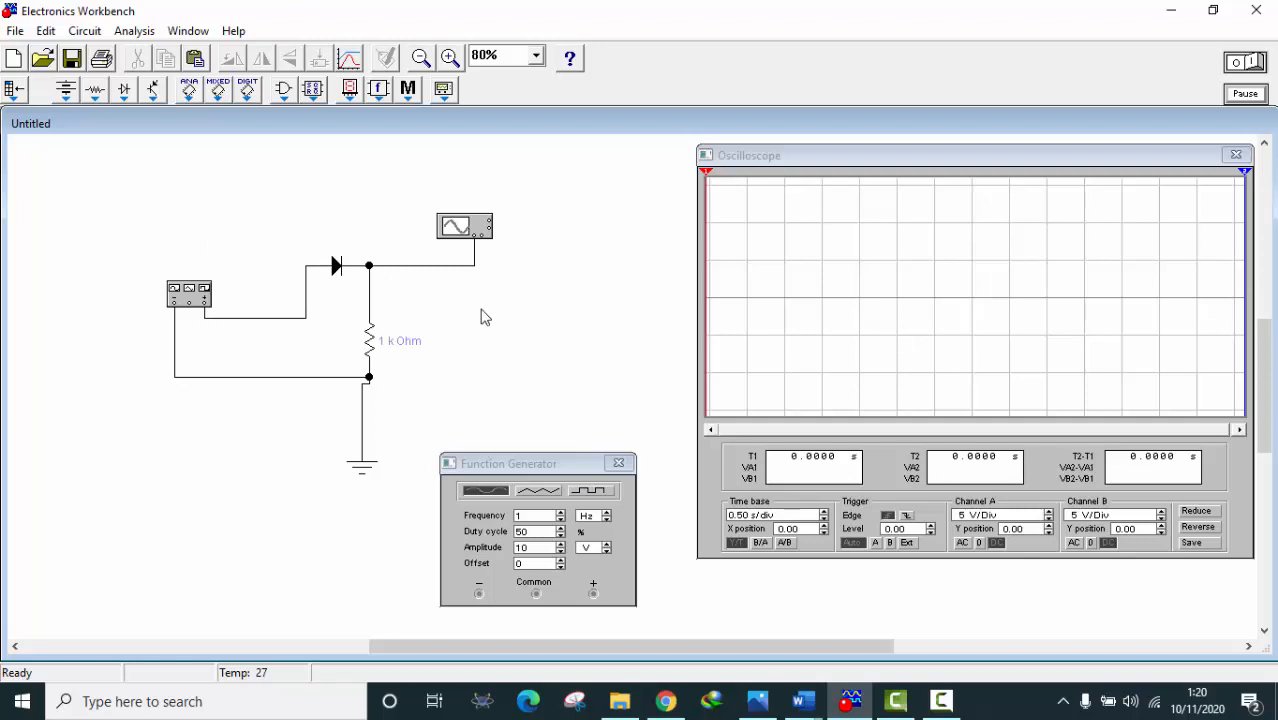
# Step: Delete the diode from the circuit, leaving the function generator connected directly to the resistor
pyautogui.click(335, 268)
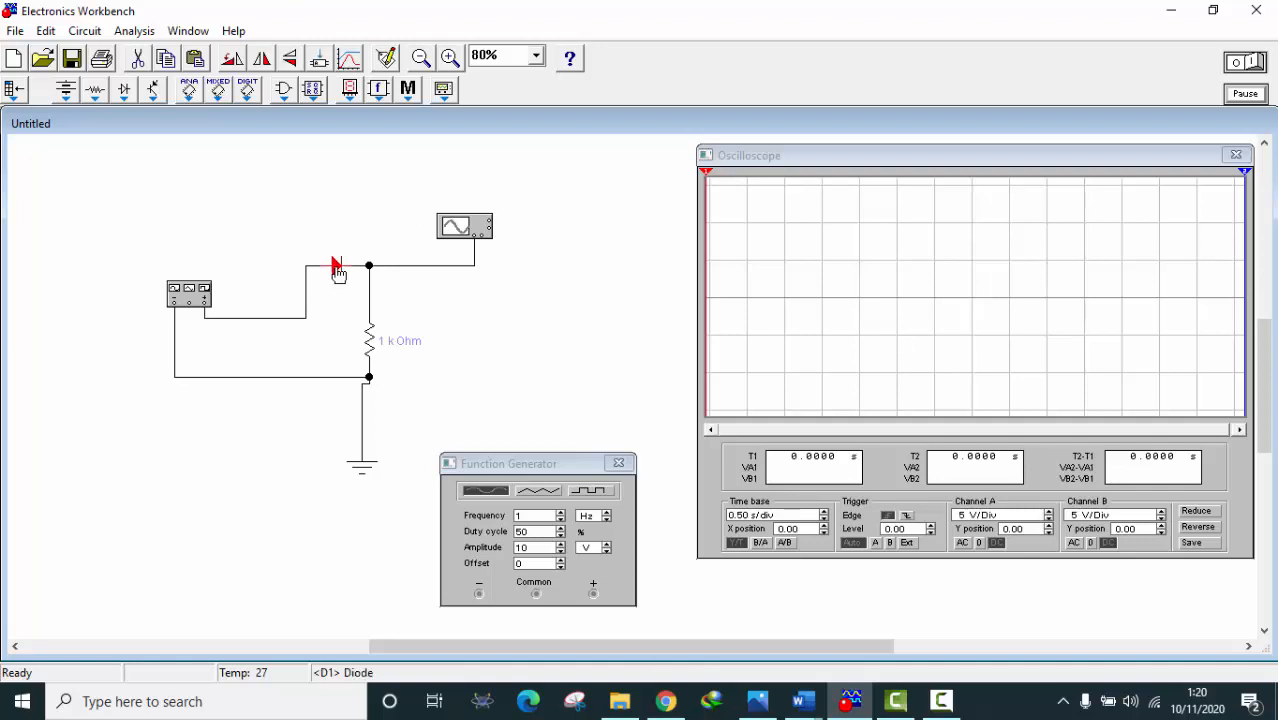
pyautogui.press('Delete')
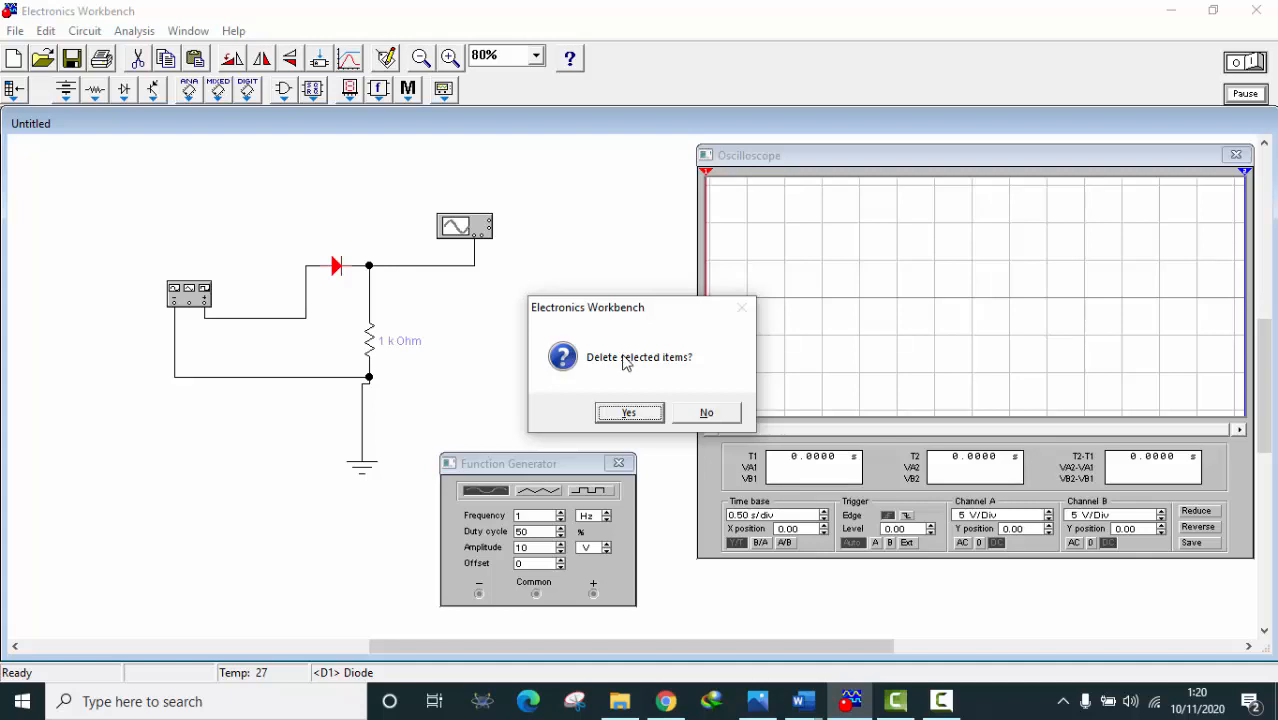
pyautogui.click(640, 412)
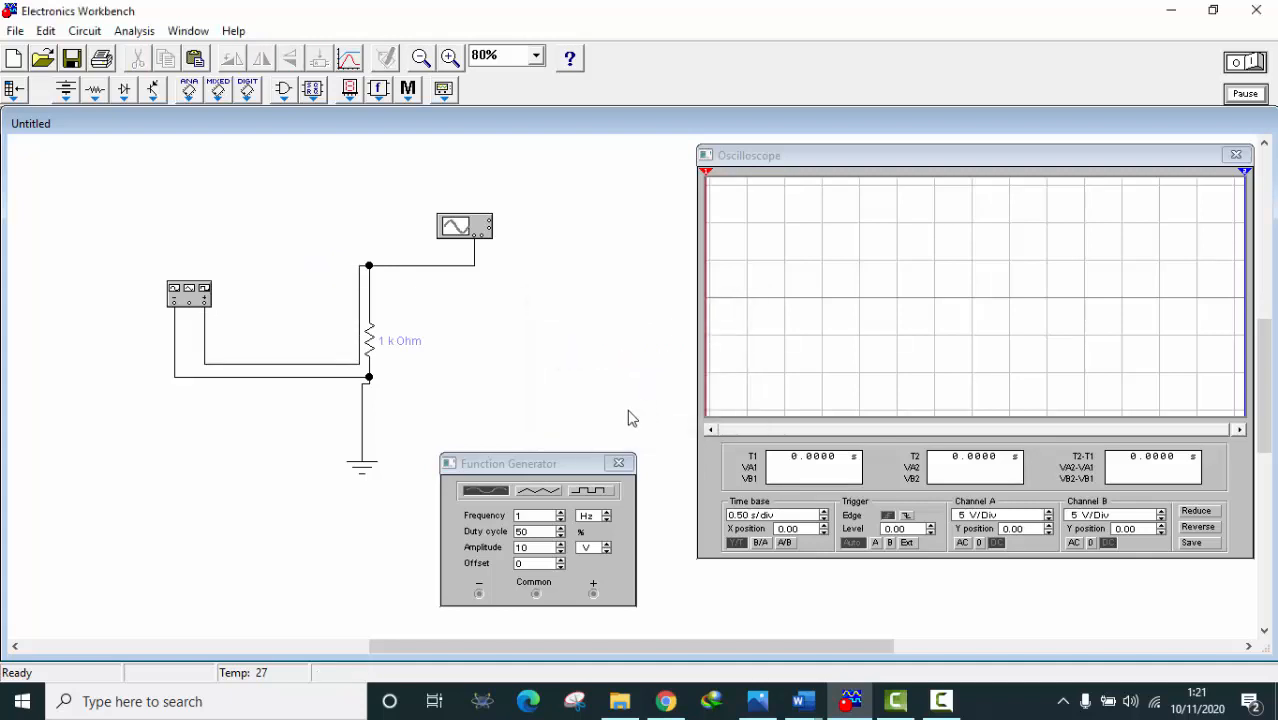
# Step: Set the function generator's frequency to 5 Hz and start the simulation
pyautogui.click(542, 515)
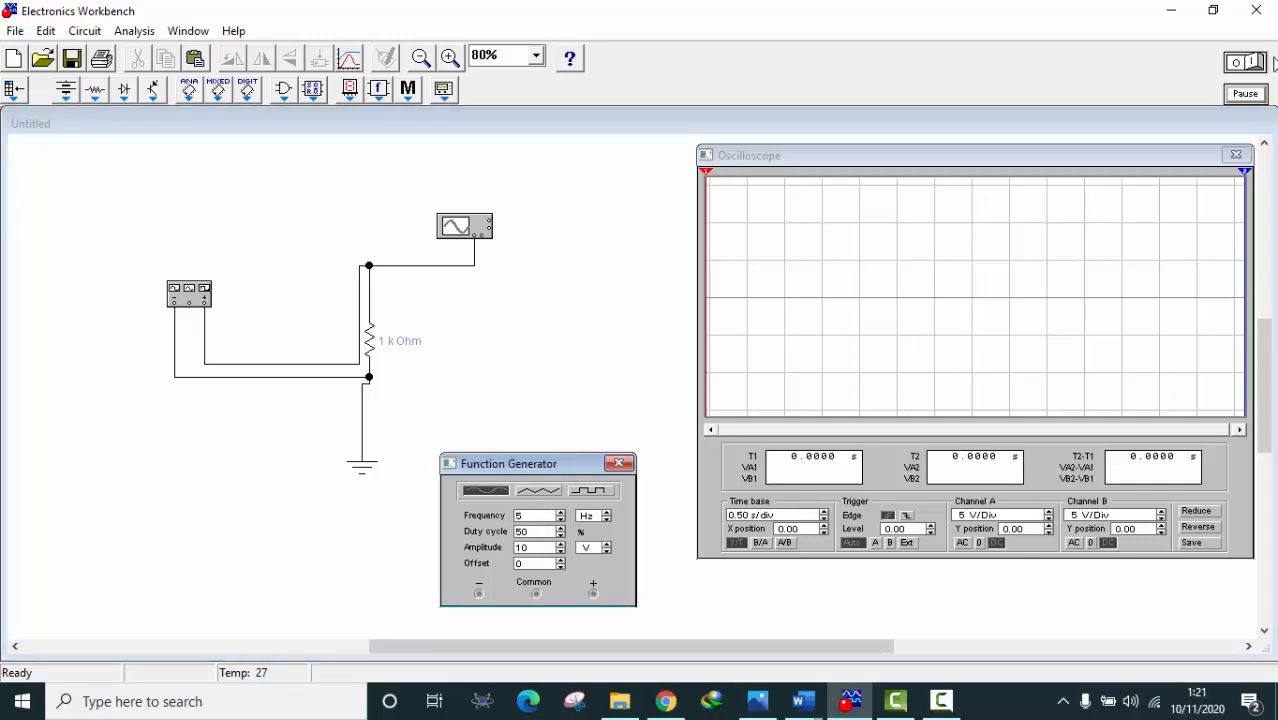
pyautogui.click(1248, 66)
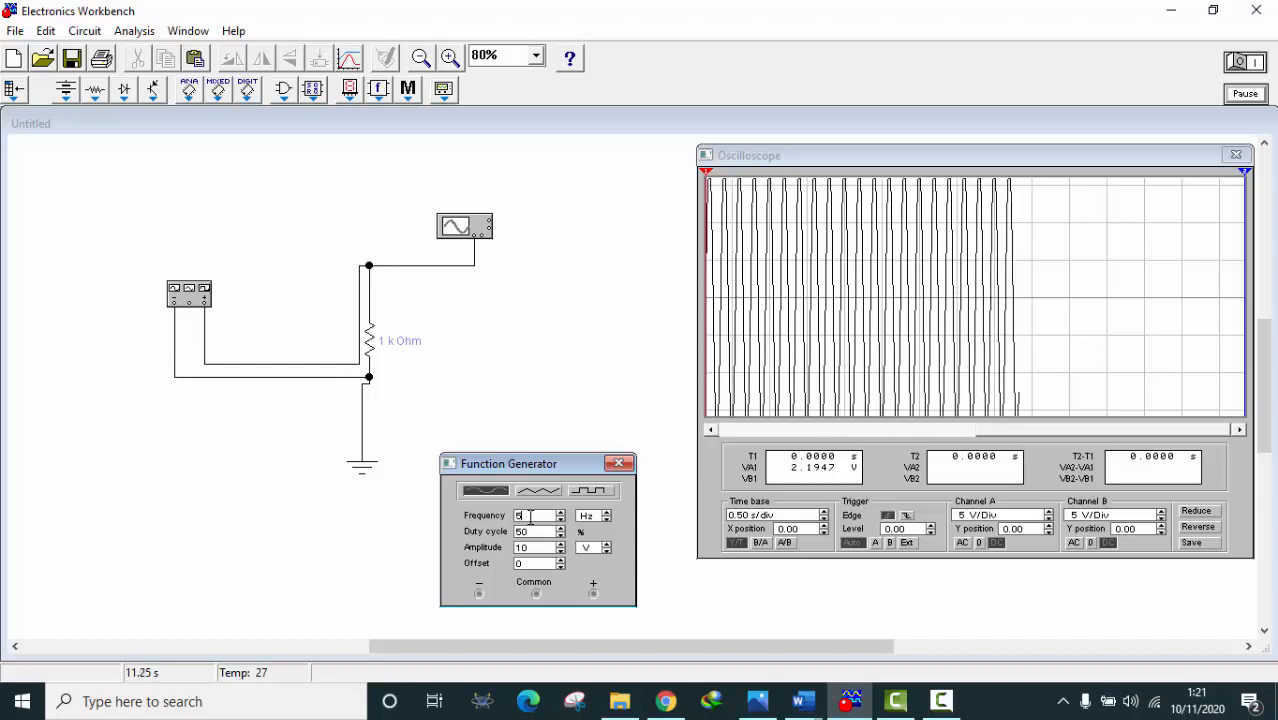
# Step: Switch the function generator's frequency to 10 Hz and back to 5 Hz twice while the simulation runs, to compare the oscilloscope waveforms
pyautogui.press('BackSpace')
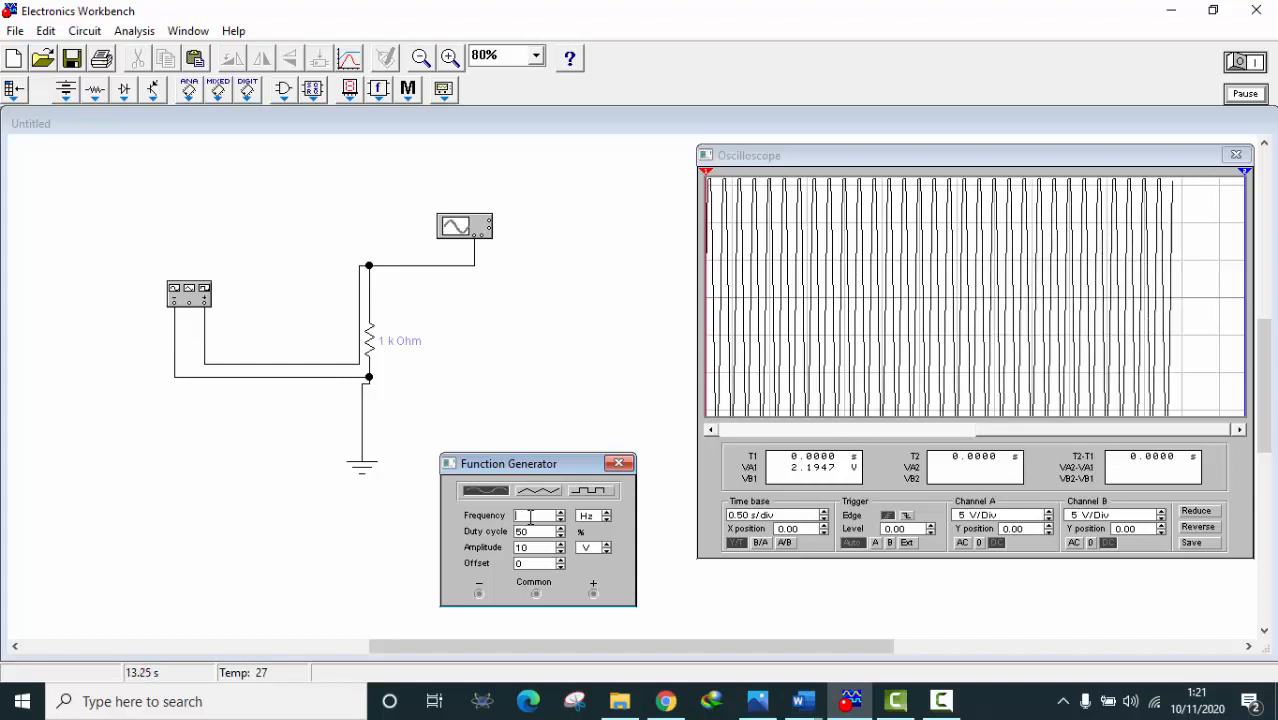
pyautogui.write('10')
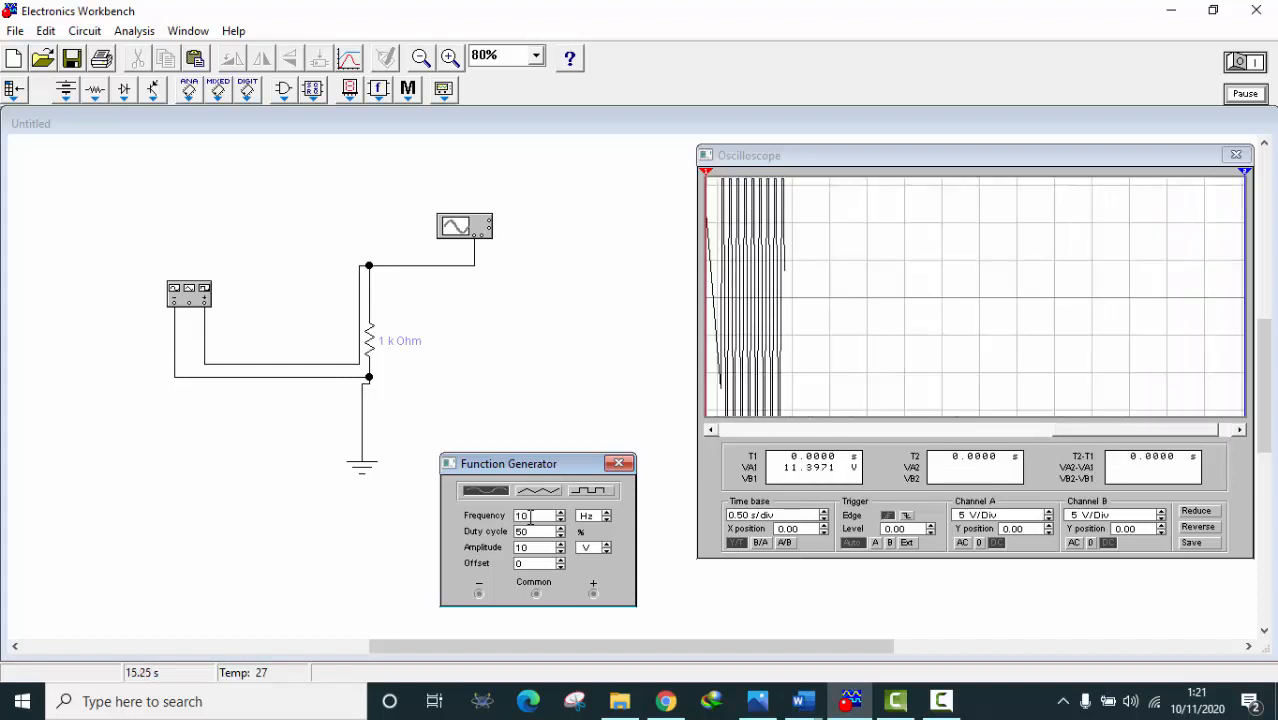
pyautogui.press('BackSpace')
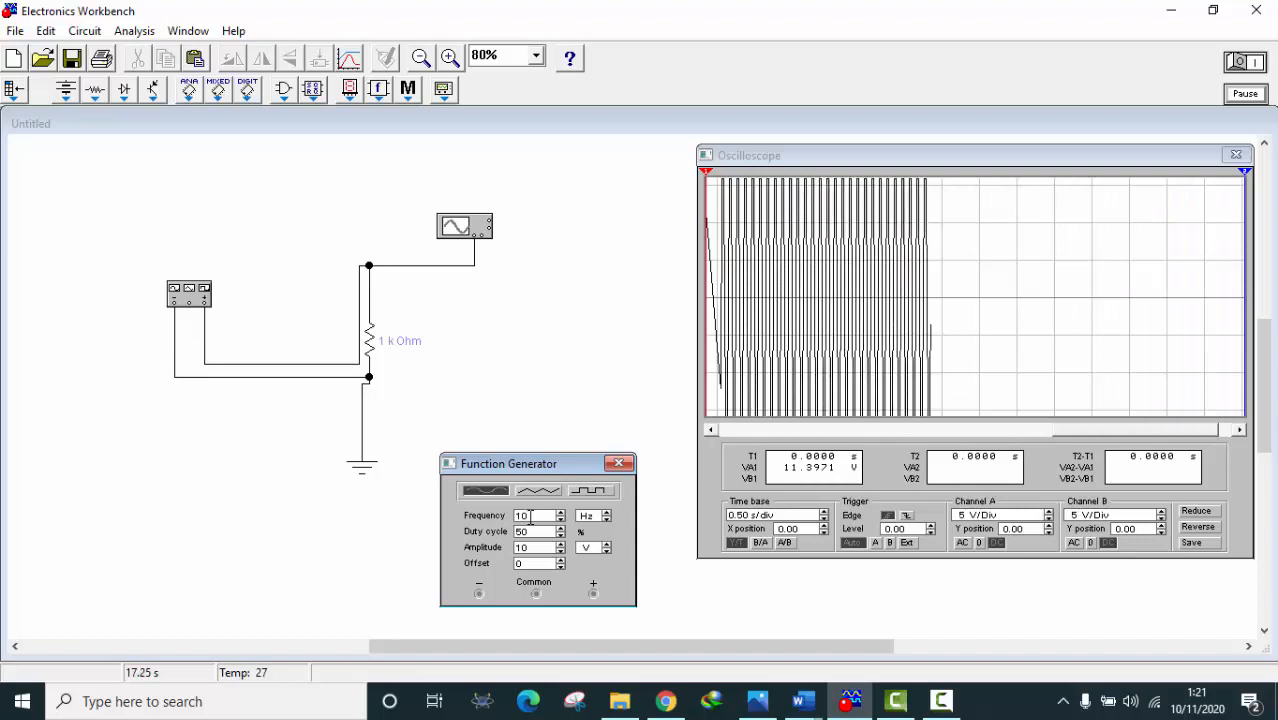
pyautogui.press('BackSpace')
pyautogui.write('5')
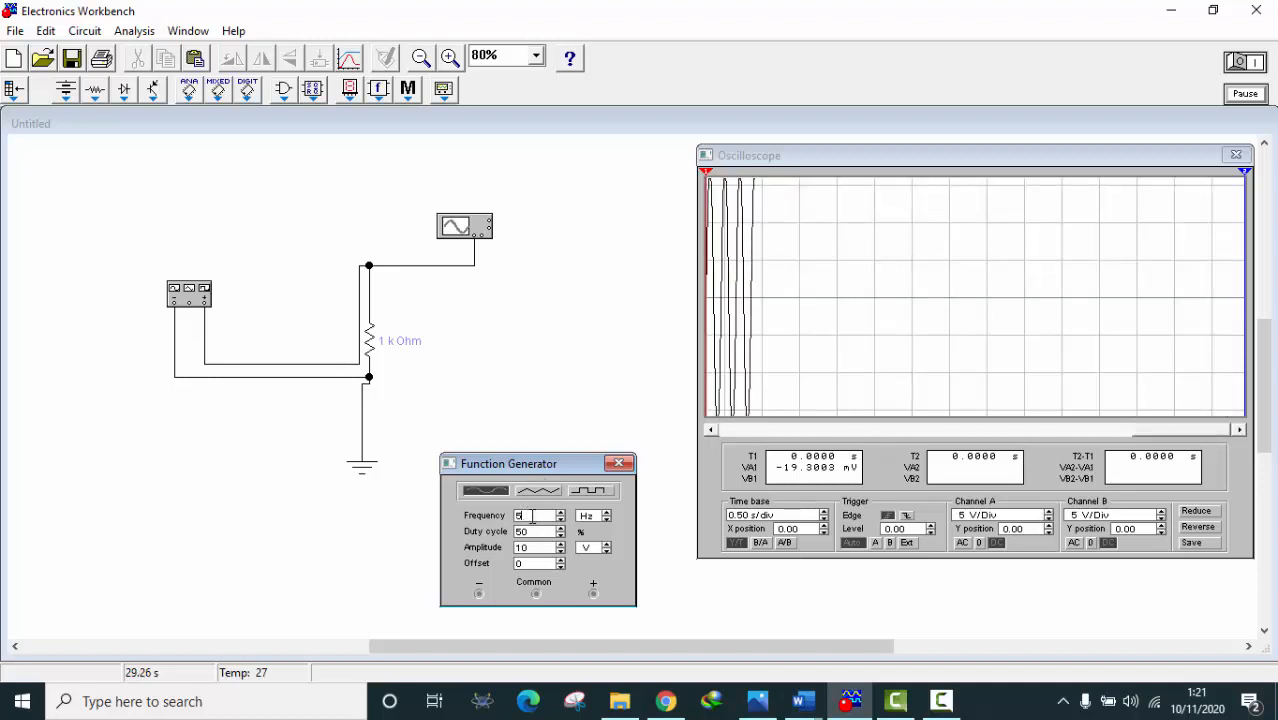
pyautogui.press('BackSpace')
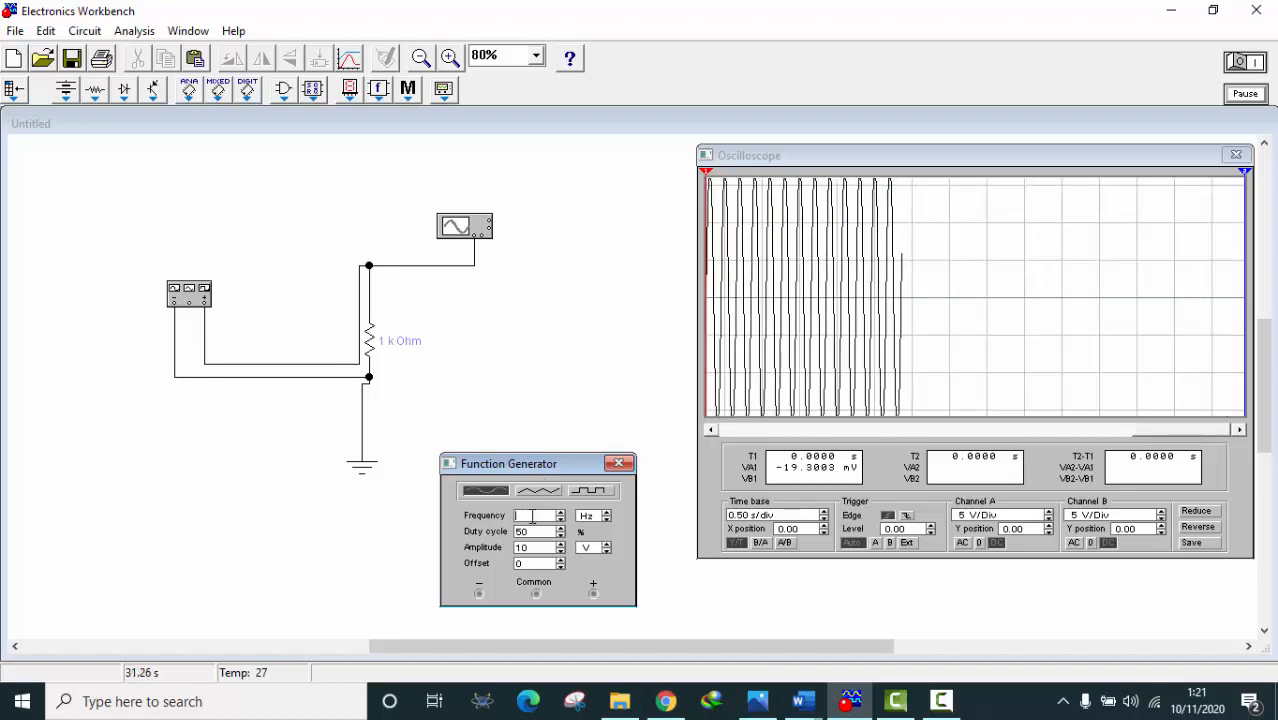
pyautogui.write('10')
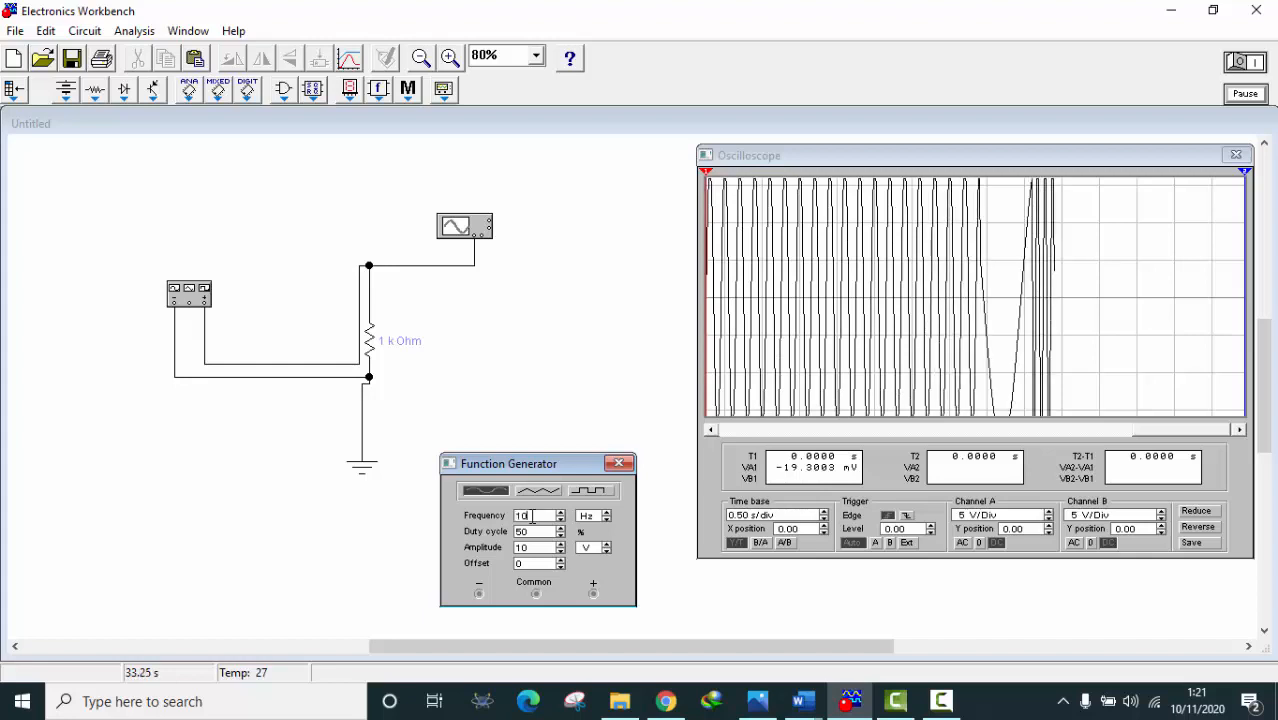
pyautogui.press('BackSpace')
pyautogui.press('BackSpace')
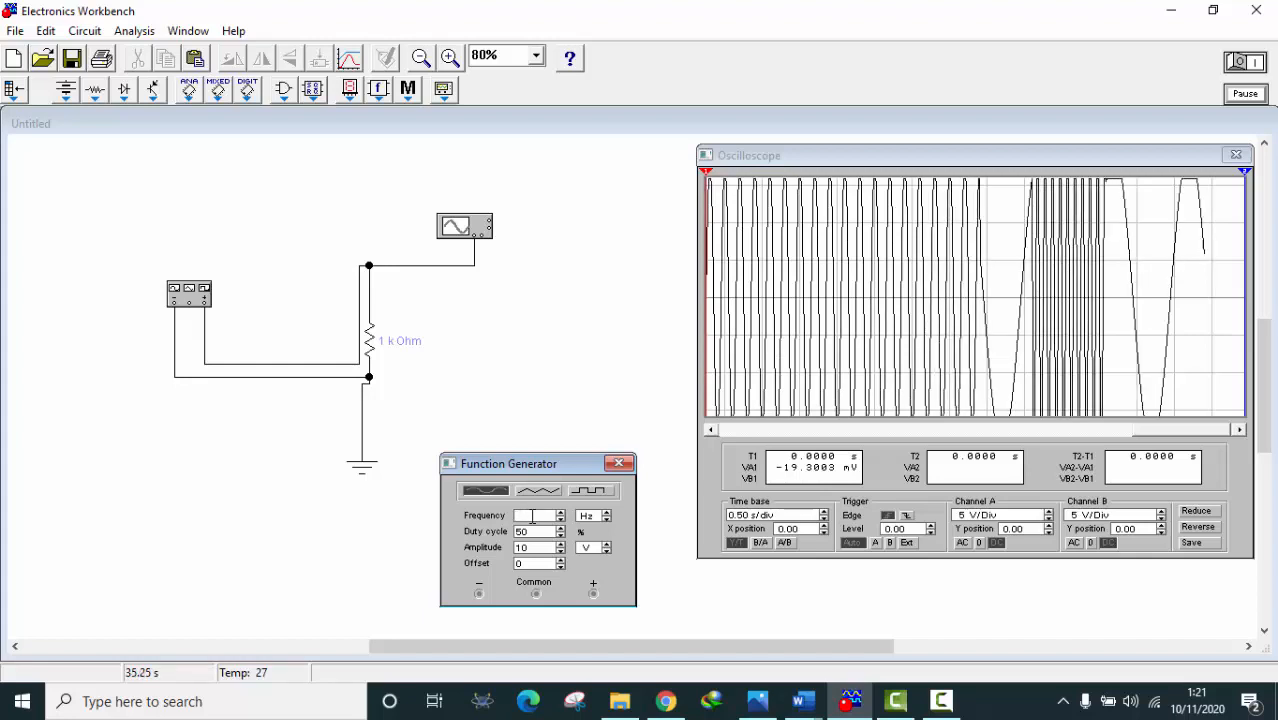
pyautogui.write('5')
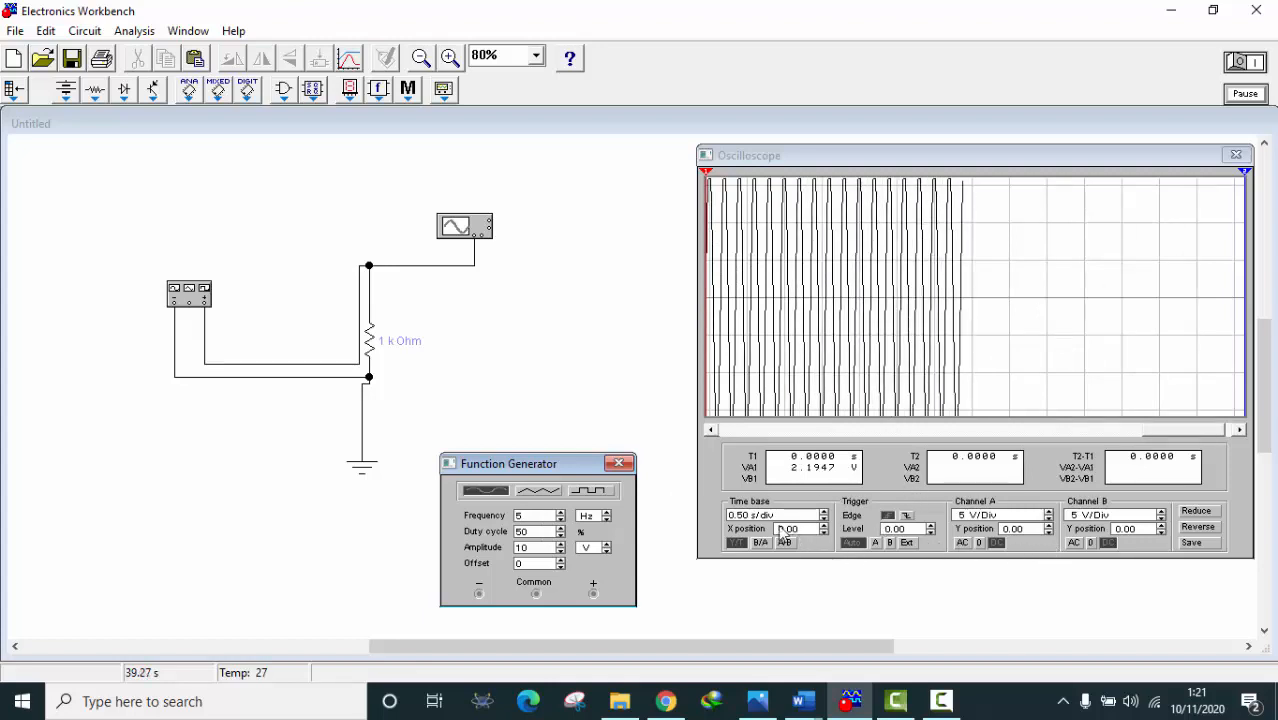
# Step: Vary the oscilloscope's time base between 5.00 ms/div and 0.10 s/div while the simulation runs, finishing at 0.05 s/div
pyautogui.click(824, 518)
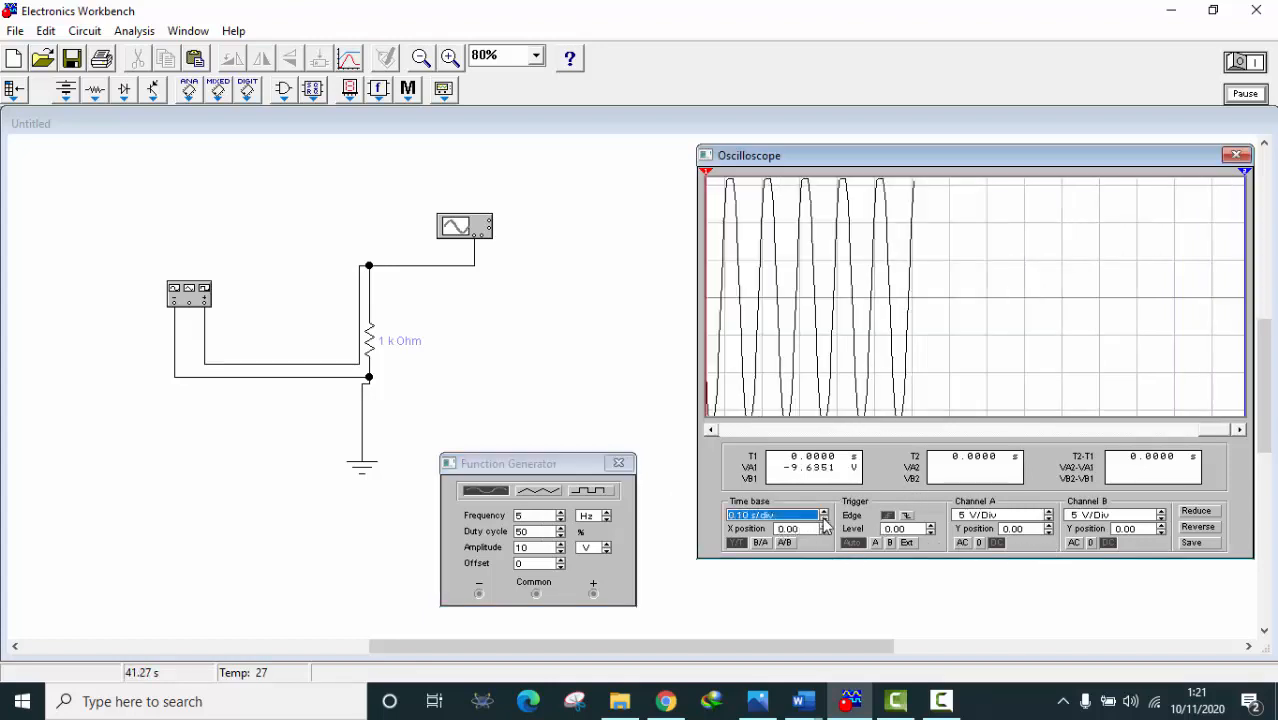
pyautogui.click(824, 518)
pyautogui.click(824, 519)
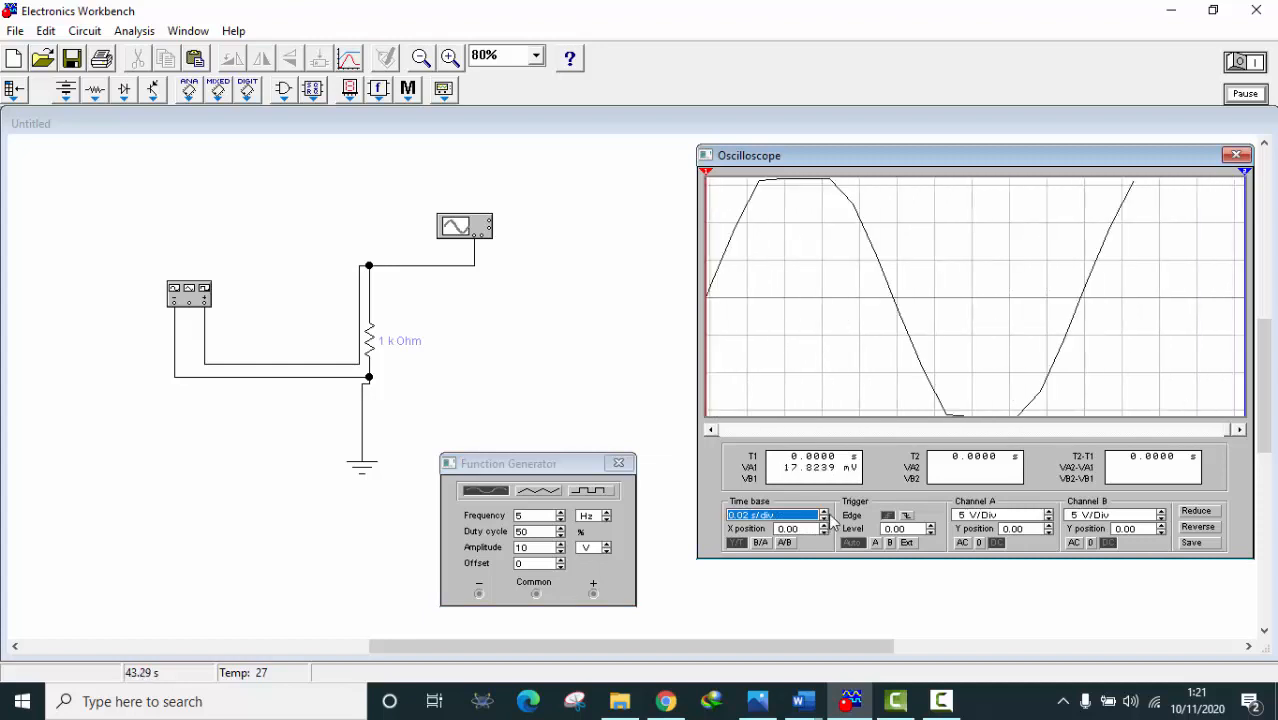
pyautogui.click(824, 513)
pyautogui.click(824, 513)
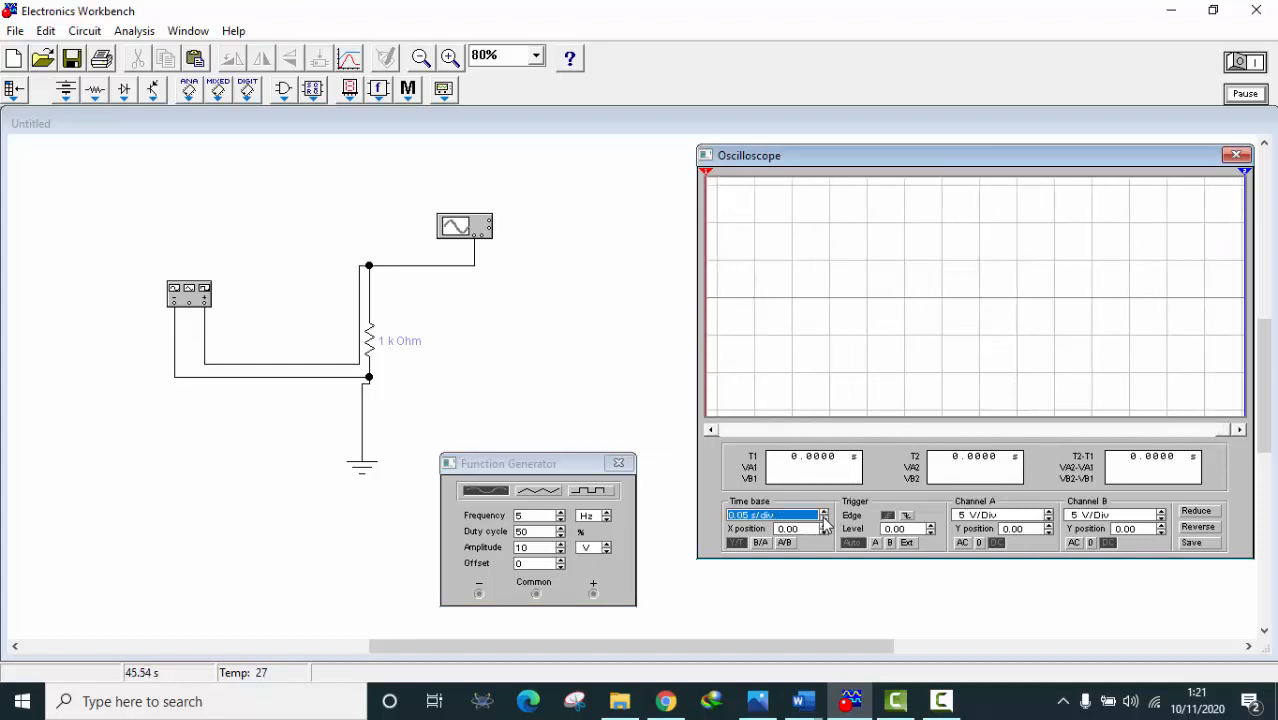
pyautogui.click(824, 520)
pyautogui.click(824, 520)
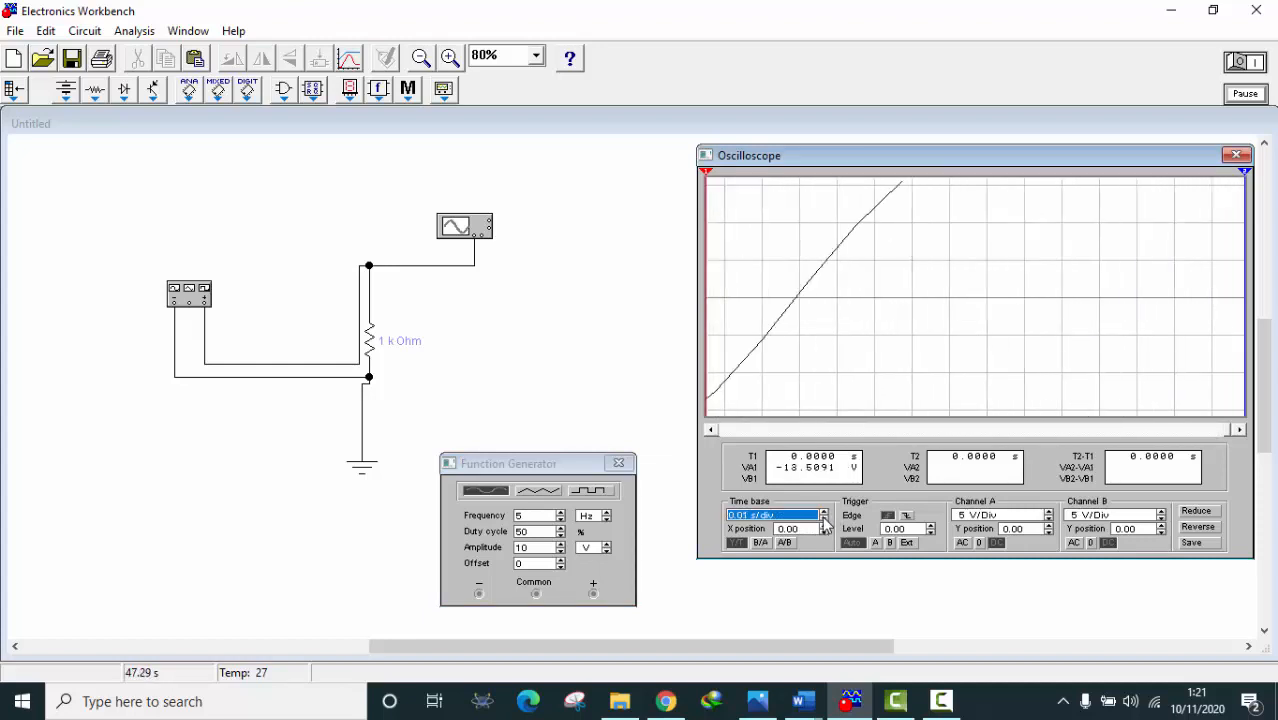
pyautogui.click(824, 519)
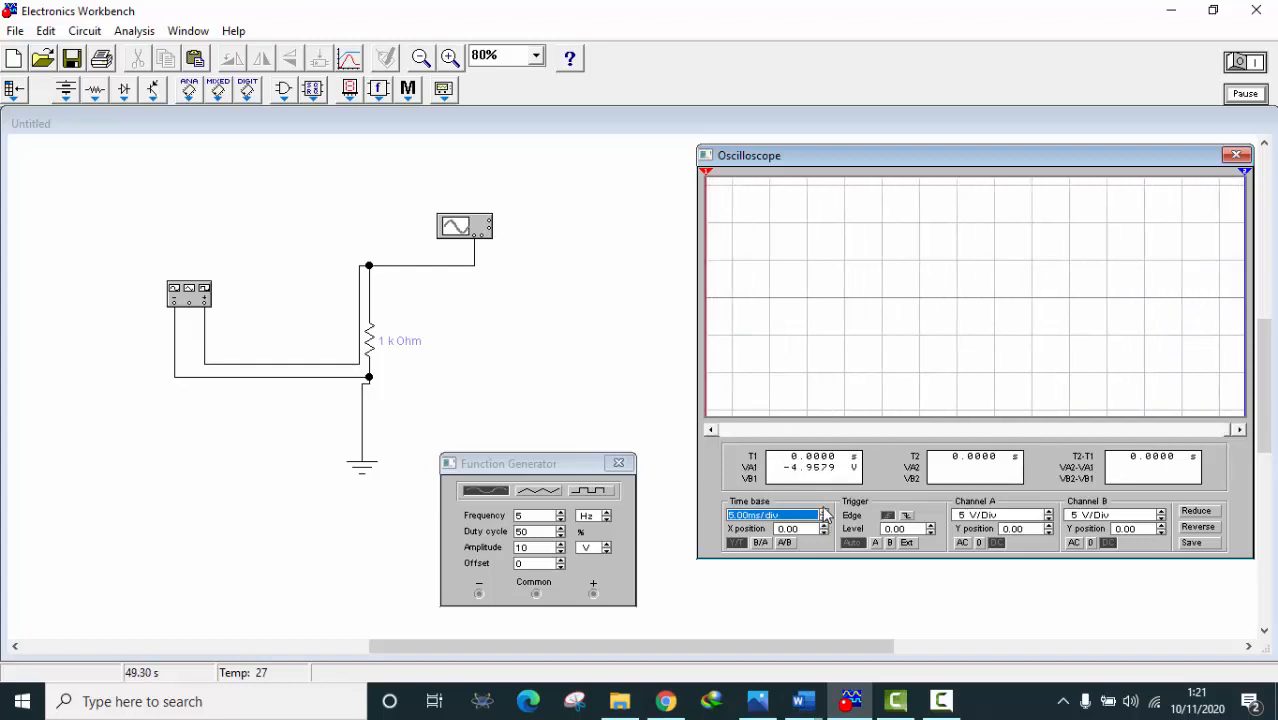
pyautogui.click(824, 513)
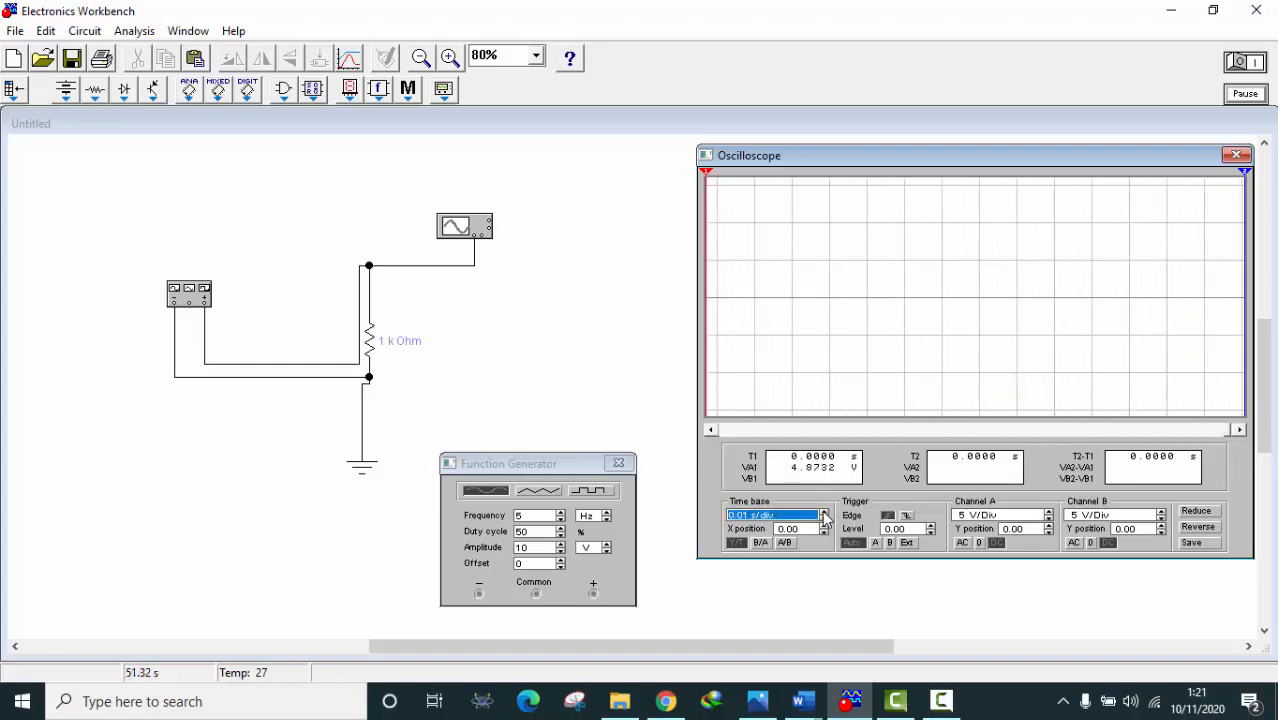
pyautogui.click(823, 512)
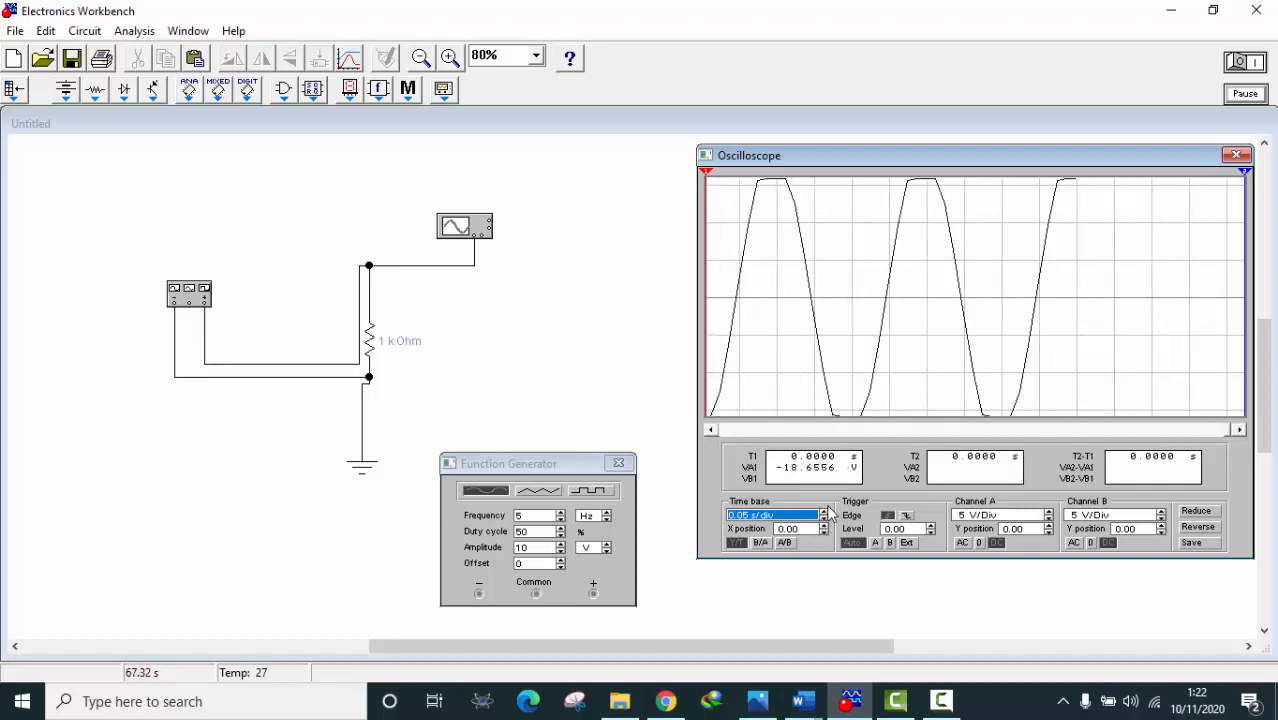
pyautogui.click(826, 511)
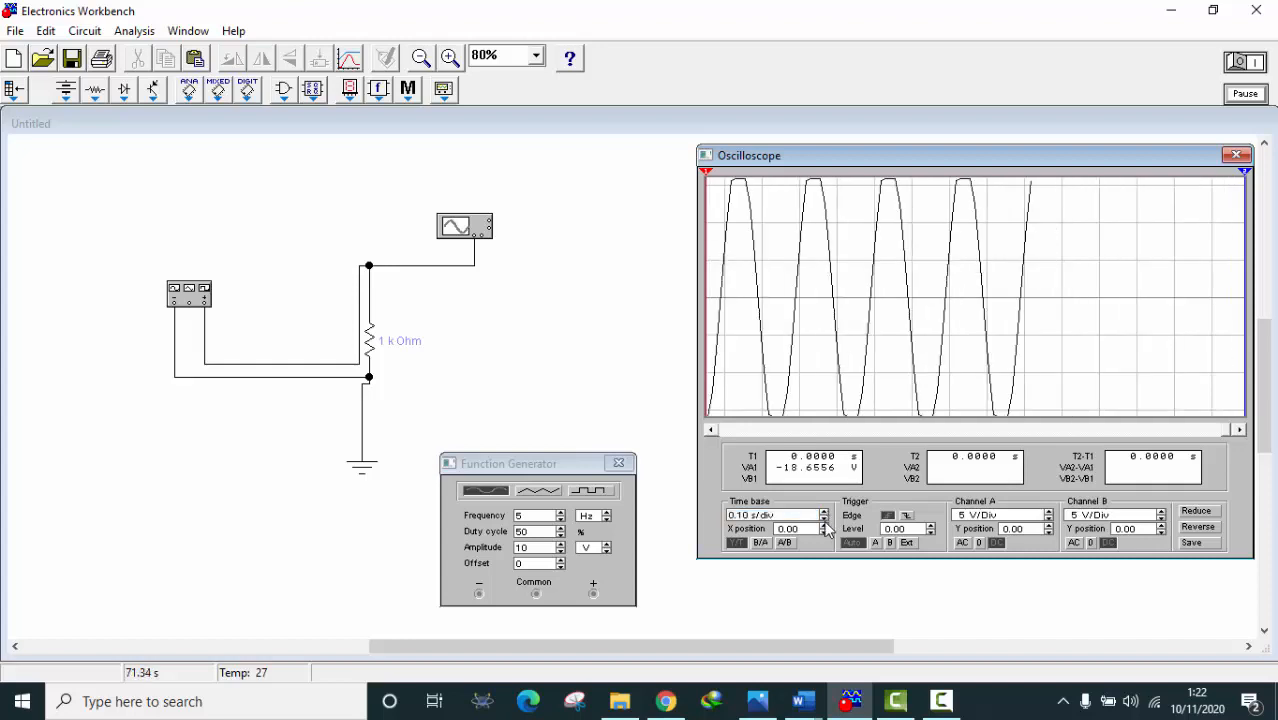
pyautogui.click(824, 519)
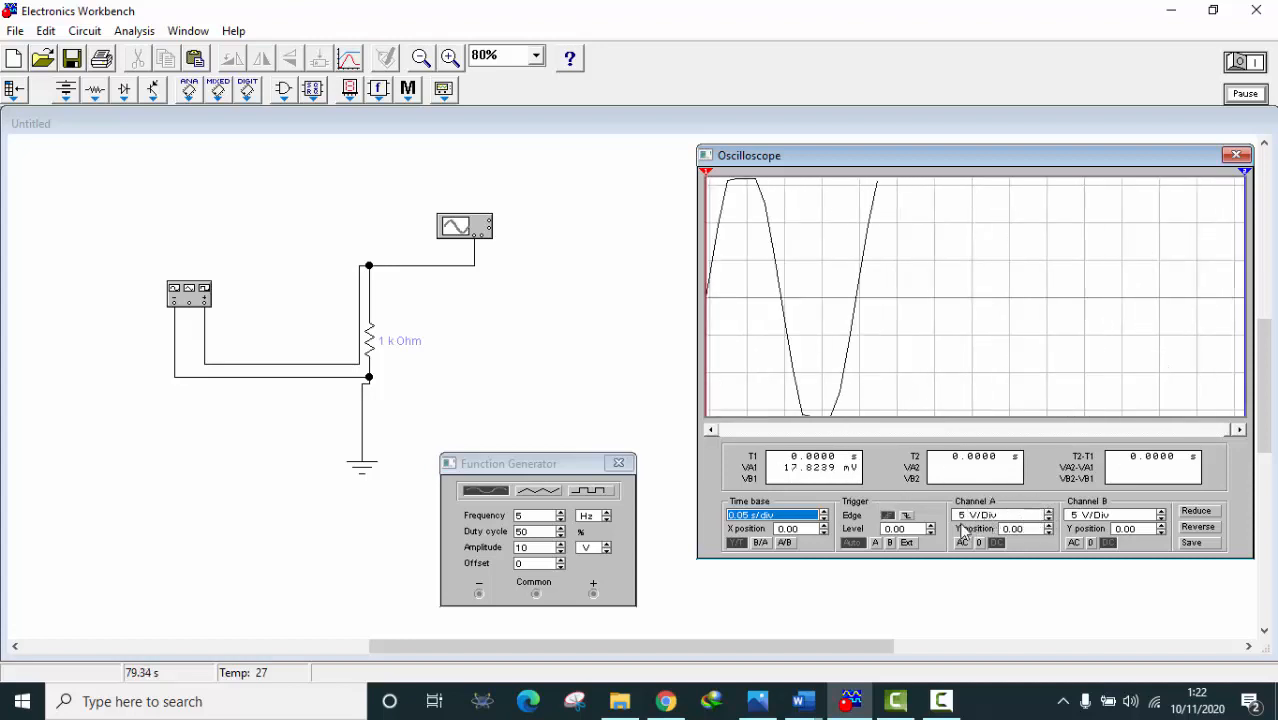
# Step: Try 2 V/Div on the oscilloscope's channel A, then set its vertical scale to 10 V/Div
pyautogui.click(1049, 519)
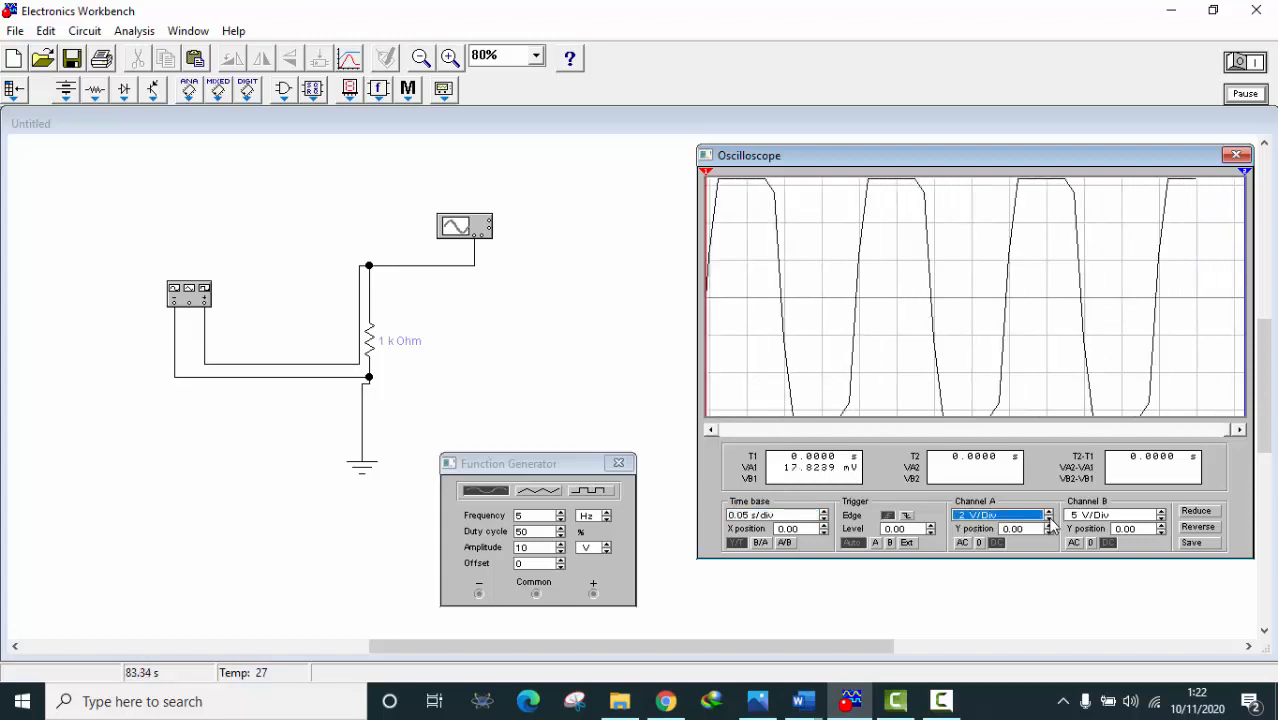
pyautogui.click(1049, 512)
pyautogui.click(1049, 512)
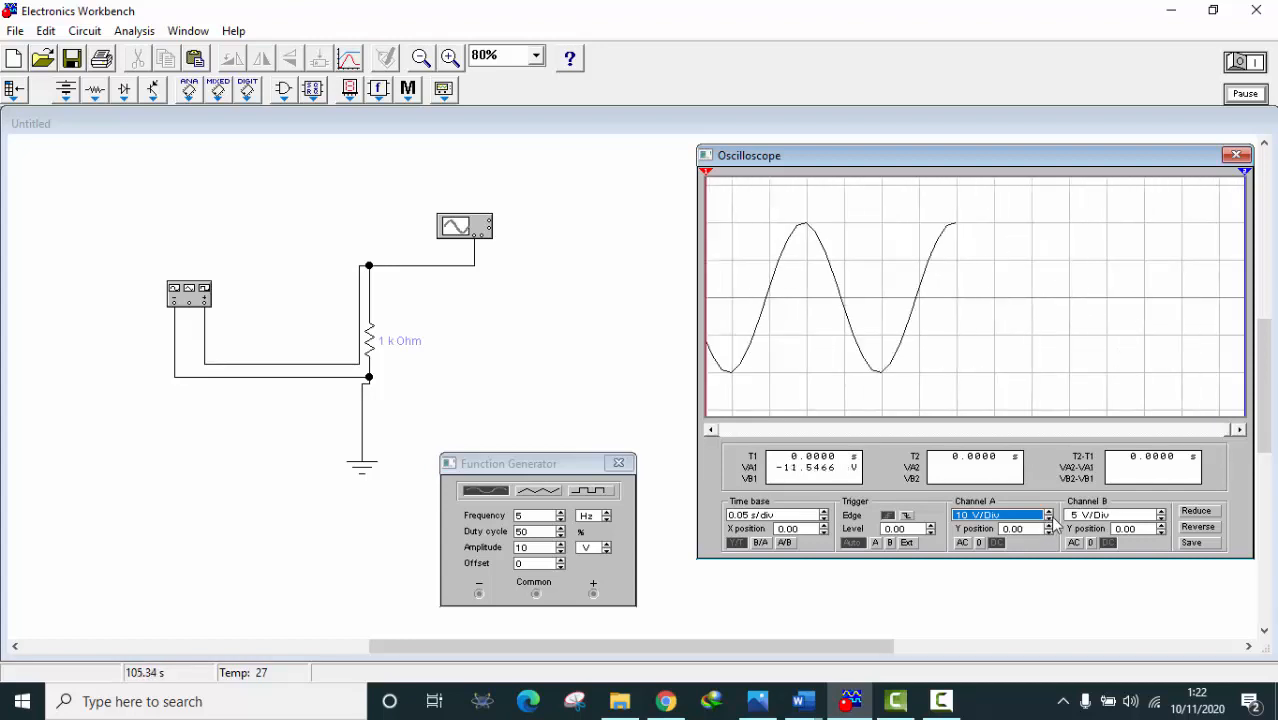
pyautogui.click(1049, 518)
pyautogui.click(1048, 513)
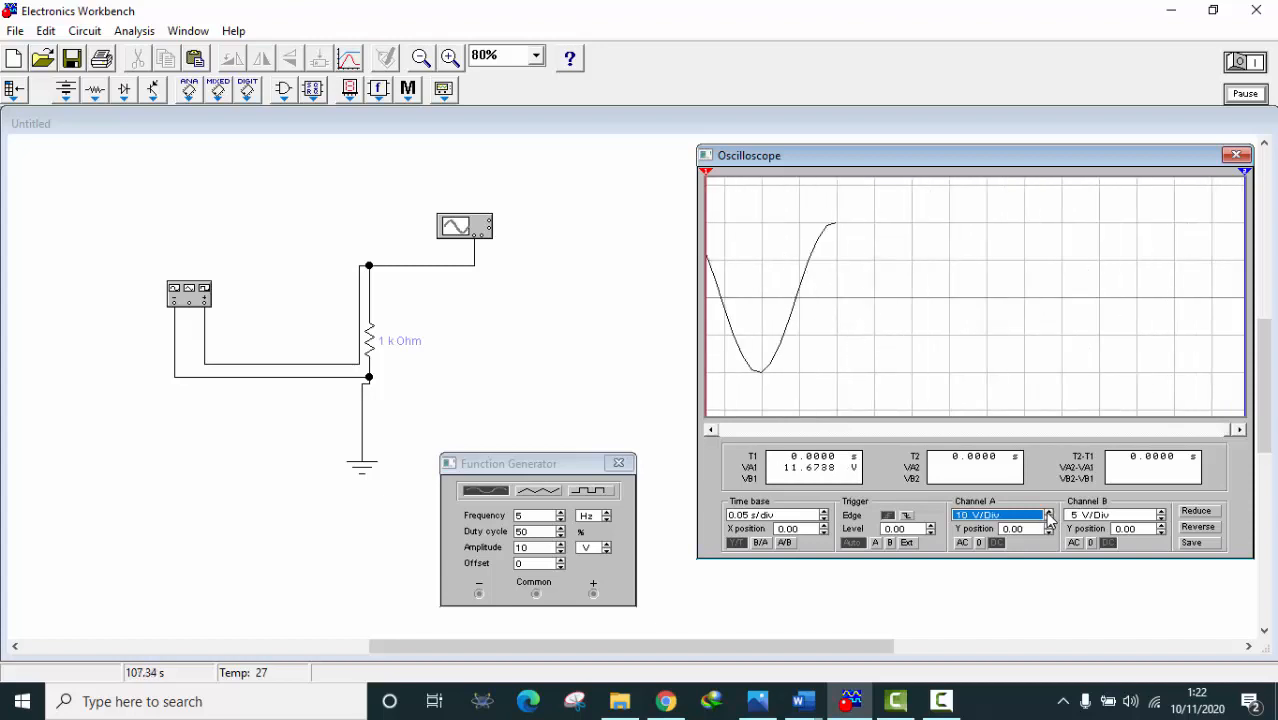
# Step: Set channel A's Y position to -1.00 on the oscilloscope and pause the simulation
pyautogui.click(1048, 532)
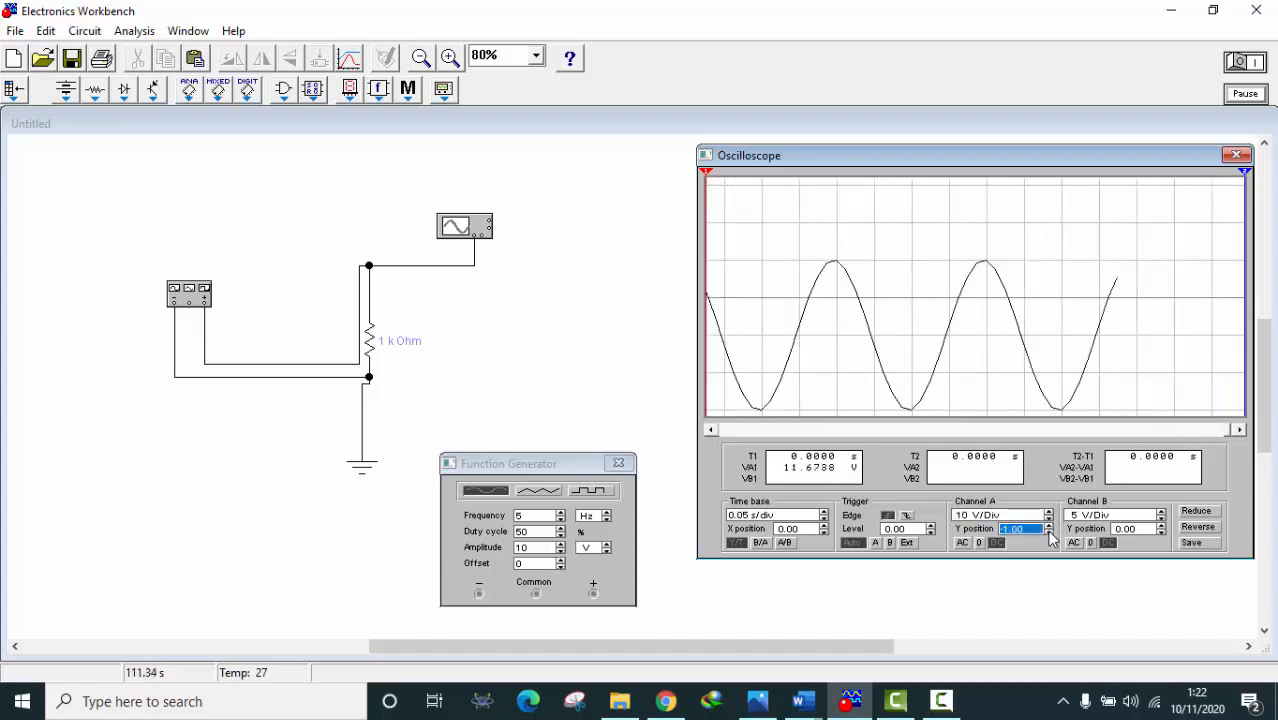
pyautogui.click(1049, 531)
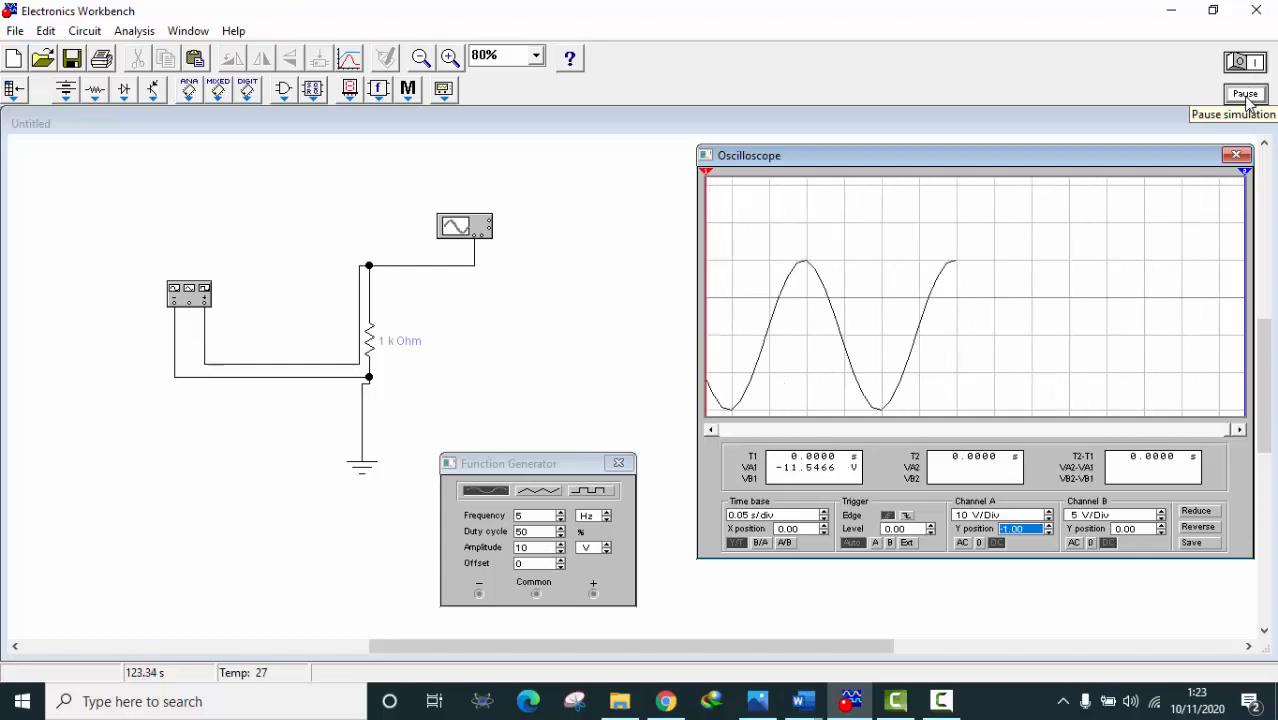
pyautogui.click(1246, 100)
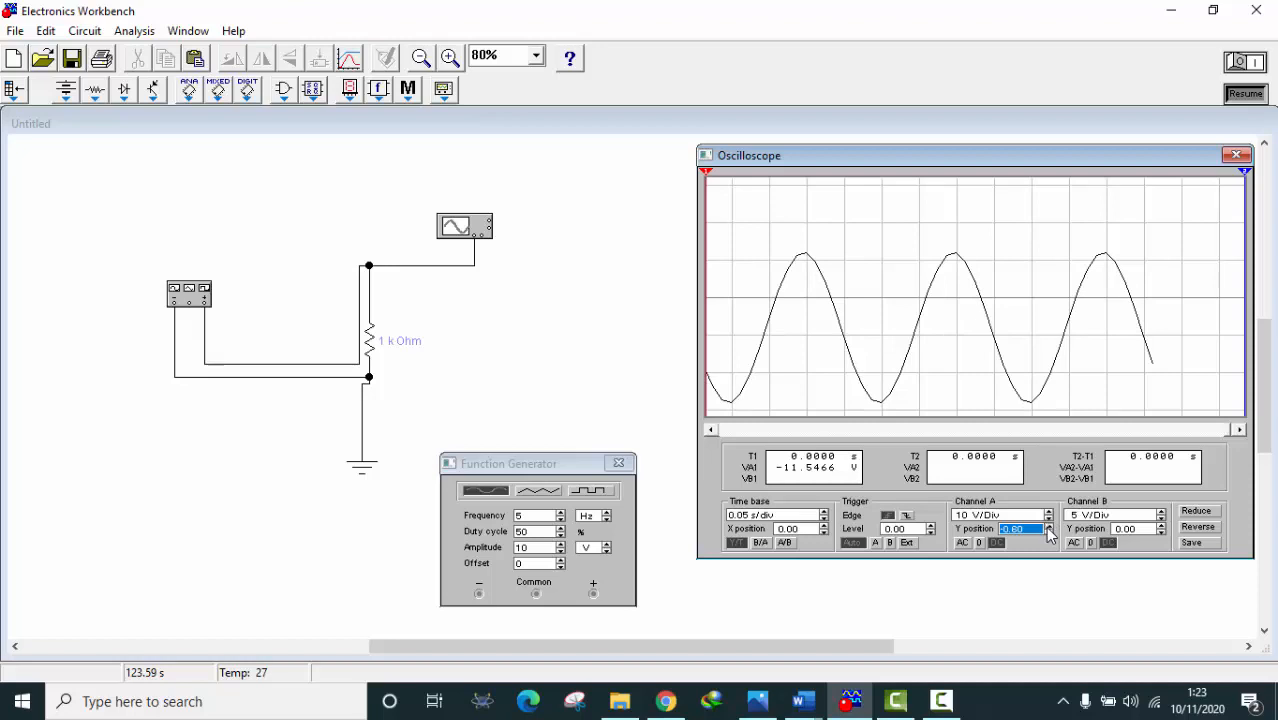
# Step: Shift the paused channel A trace up to a Y position of -0.40 and back down to -1.00
pyautogui.click(1048, 525)
pyautogui.click(1048, 525)
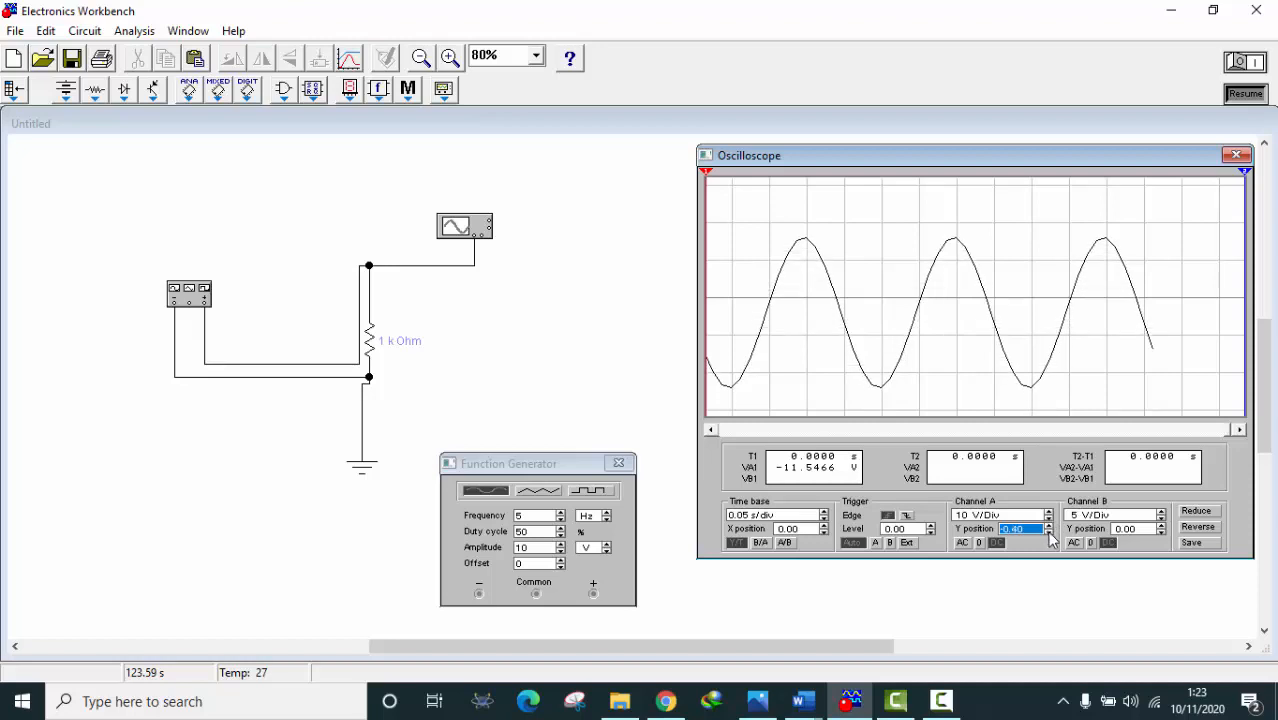
pyautogui.click(1048, 533)
pyautogui.click(1048, 533)
pyautogui.click(1048, 533)
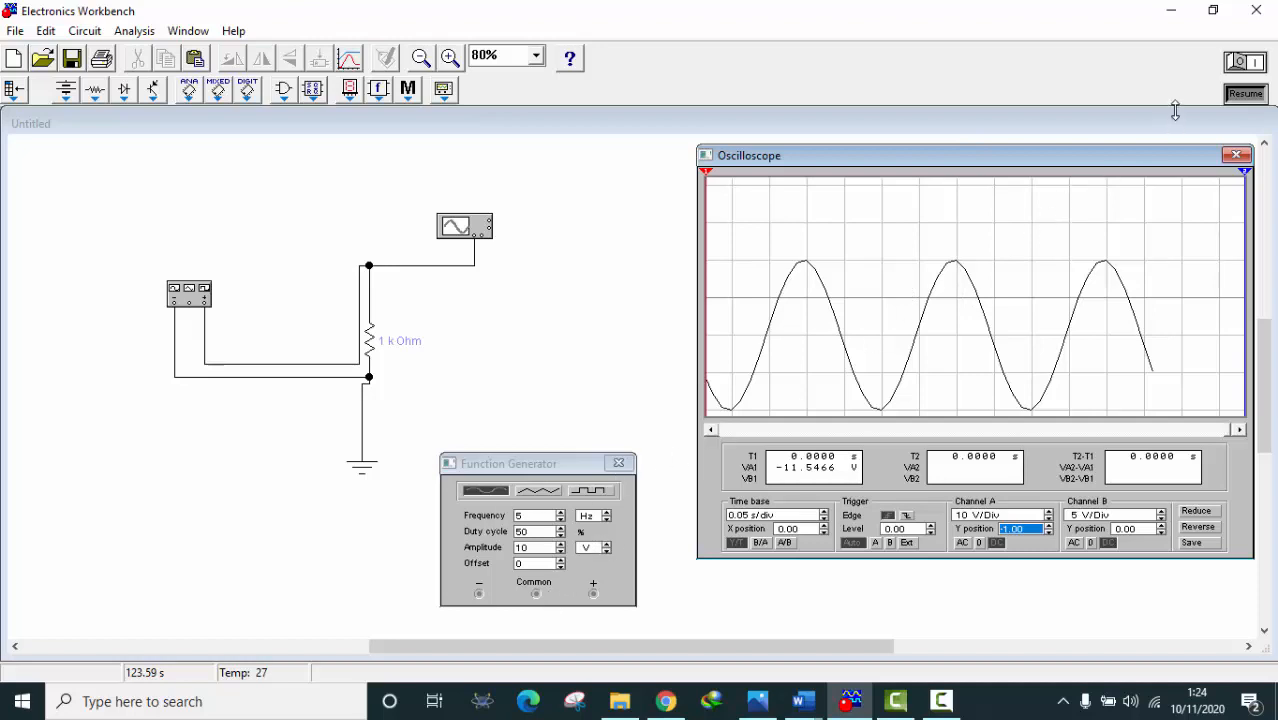
# Step: Resume the simulation with the function generator's frequency set to 10 Hz, and pause it to hold the waveform
pyautogui.click(1246, 96)
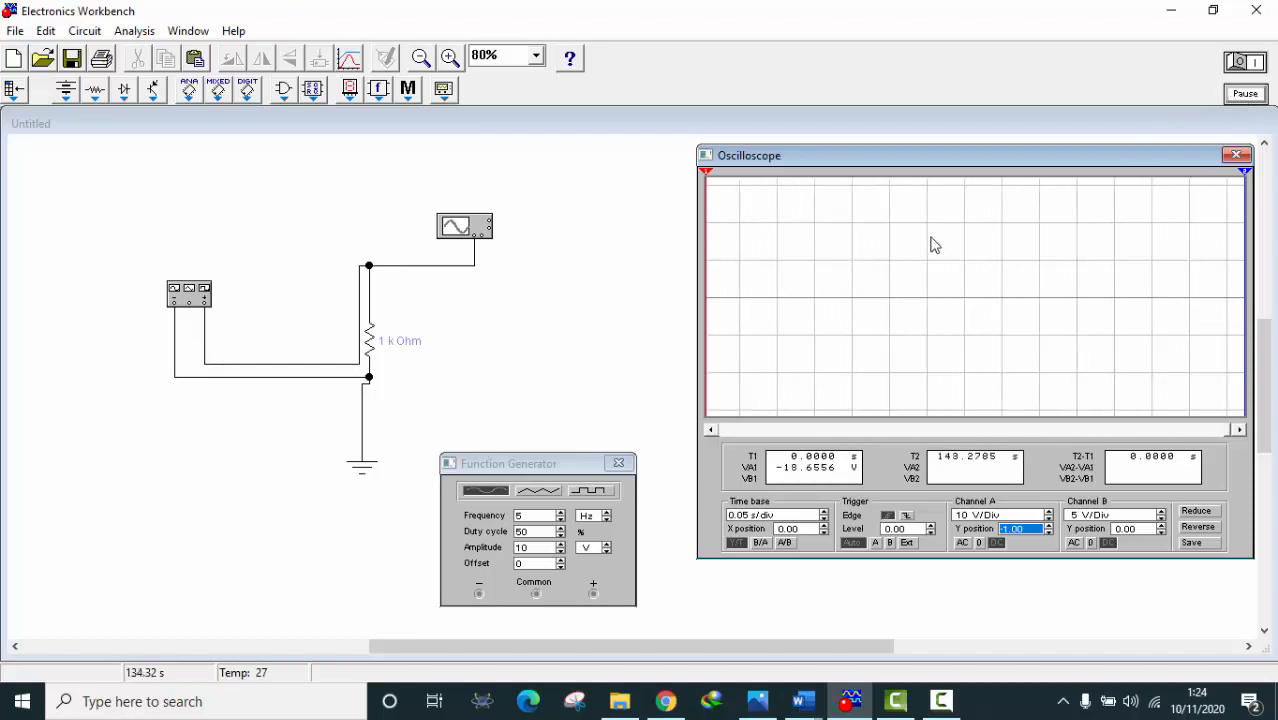
pyautogui.click(546, 516)
pyautogui.press('BackSpace')
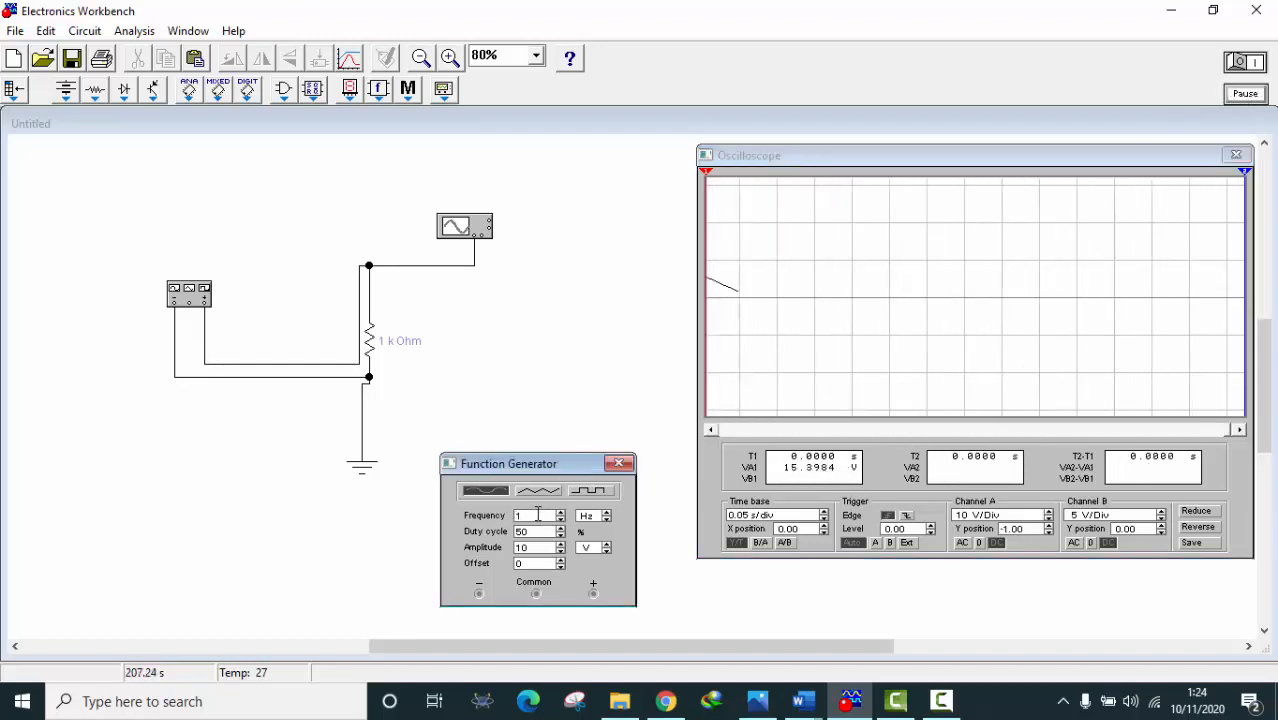
pyautogui.write('10')
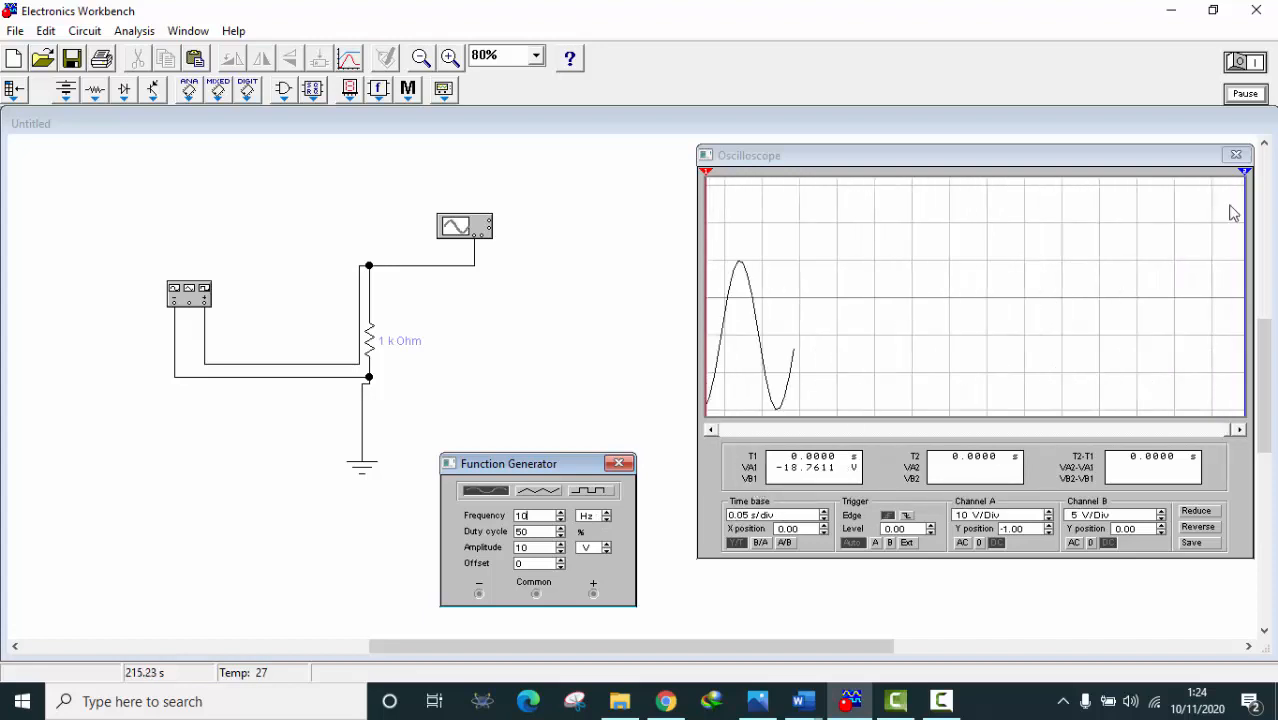
pyautogui.click(1246, 95)
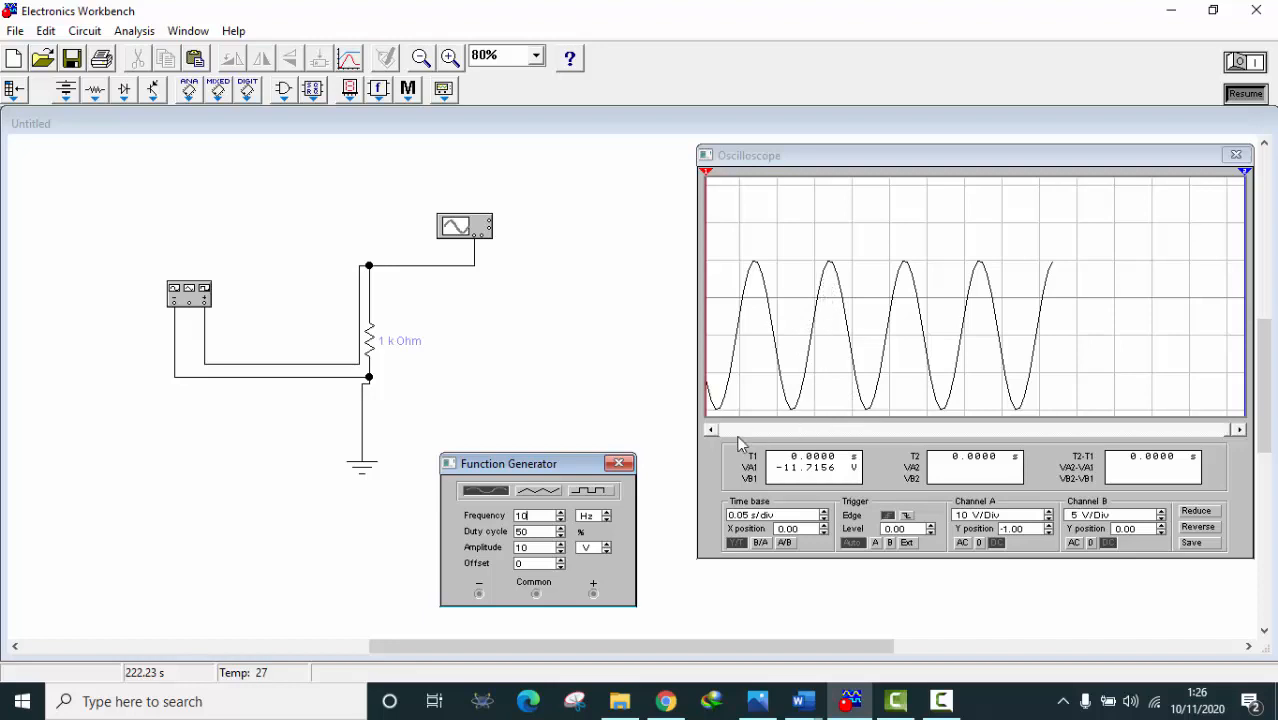
# Step: Resume the simulation with the function generator's frequency set to 15 Hz, pausing and resuming to examine the waveform, and leave it paused
pyautogui.click(1246, 92)
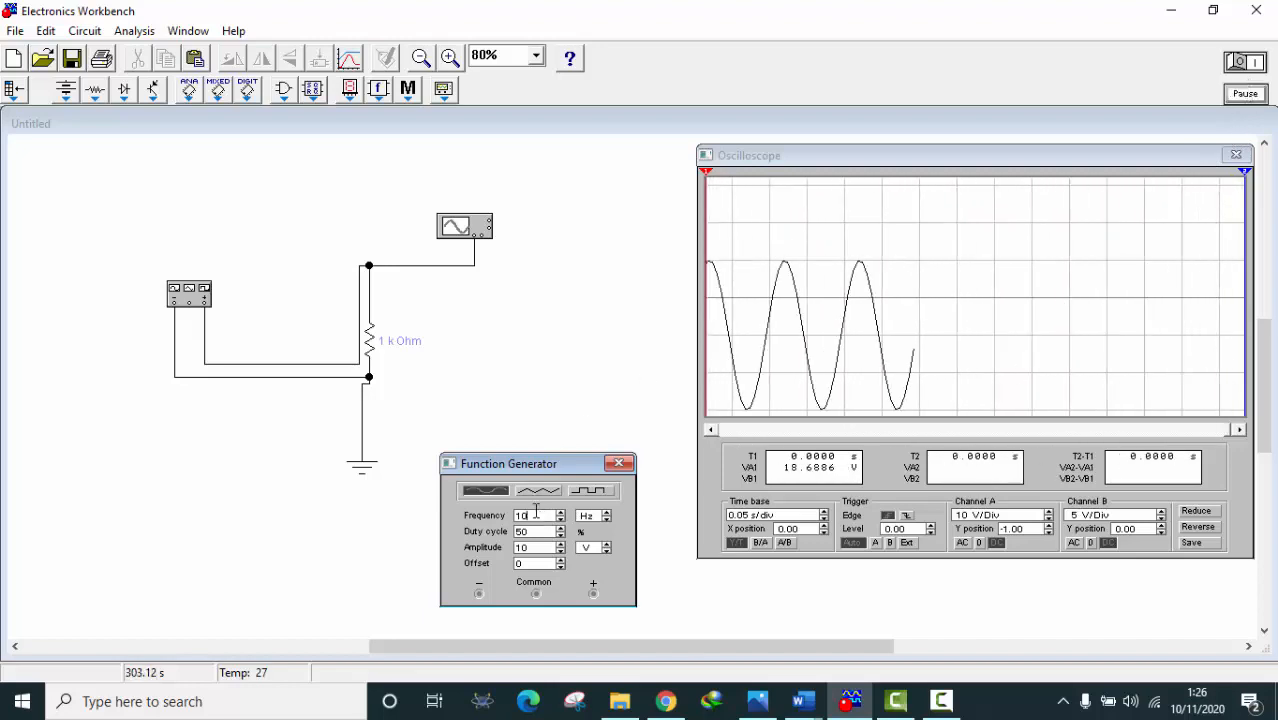
pyautogui.write('5')
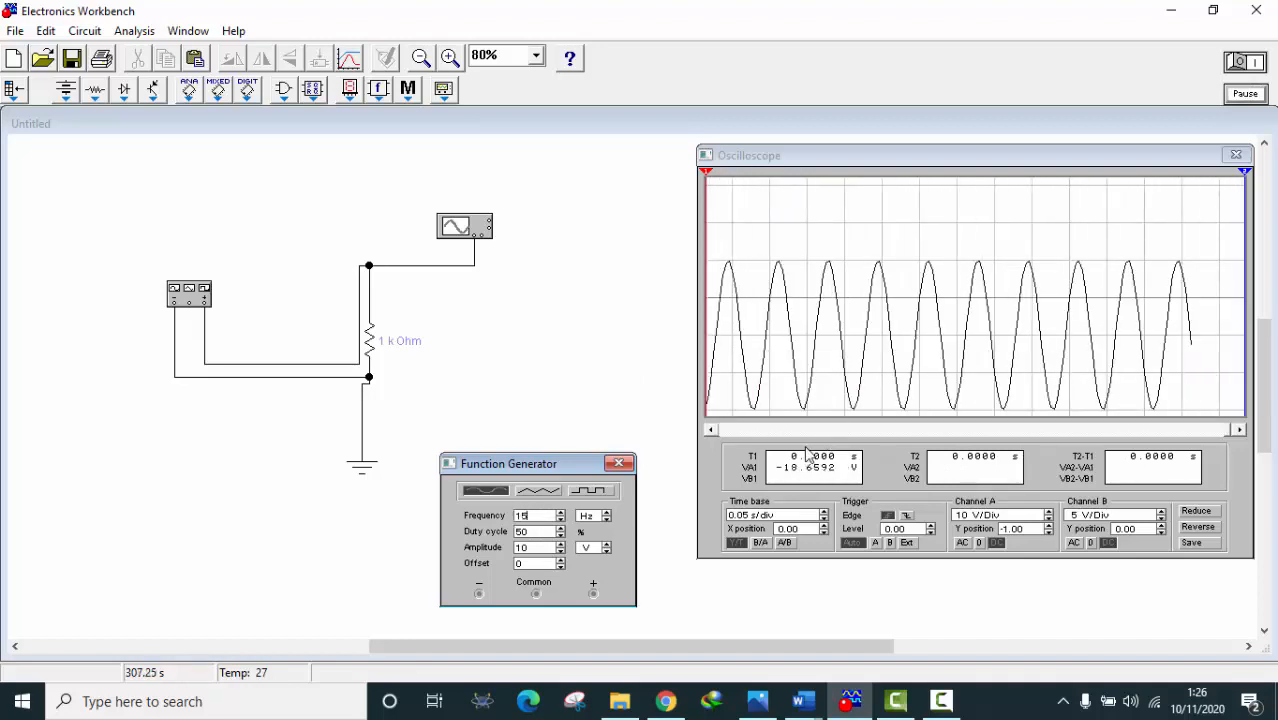
pyautogui.click(1250, 95)
pyautogui.click(1250, 95)
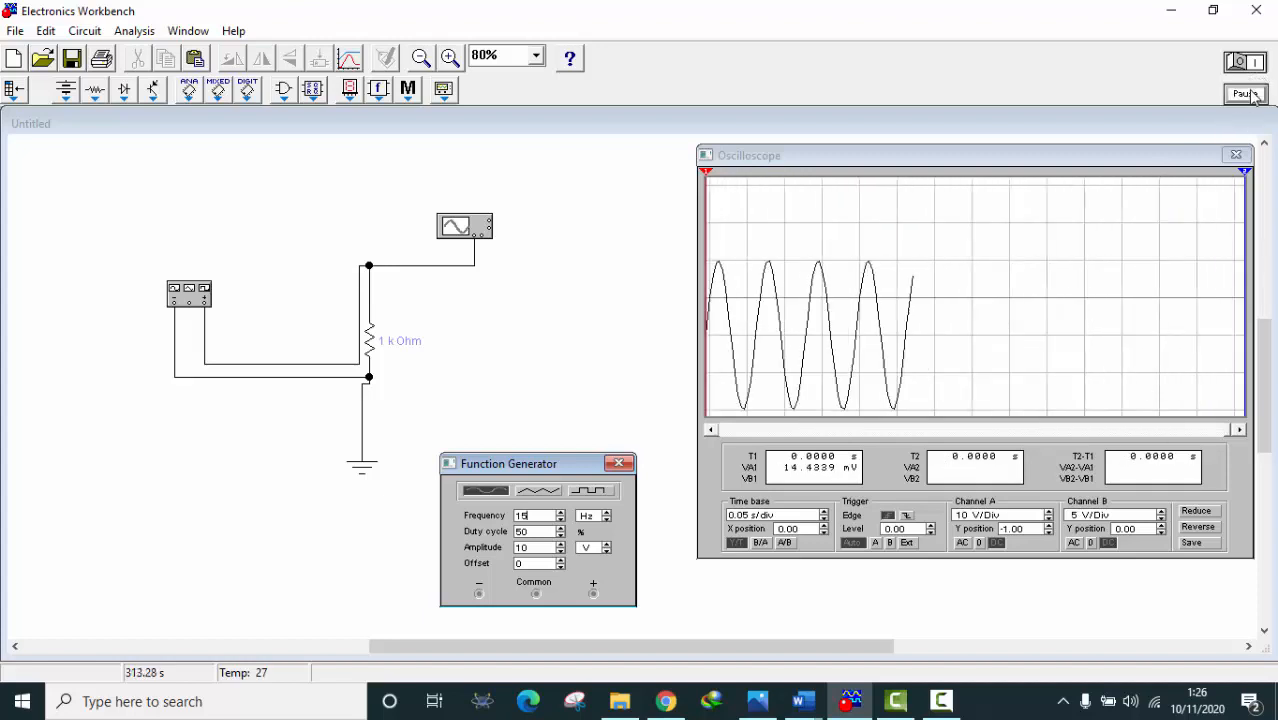
pyautogui.click(1250, 95)
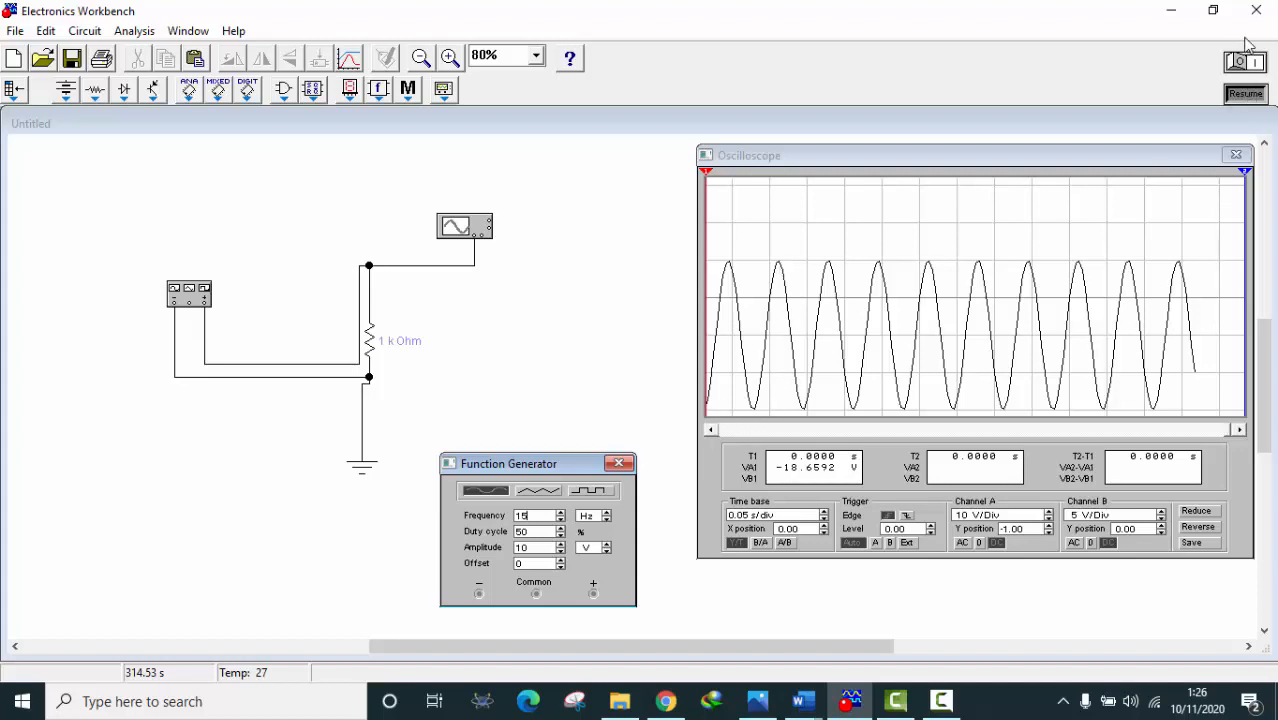
pyautogui.click(1256, 93)
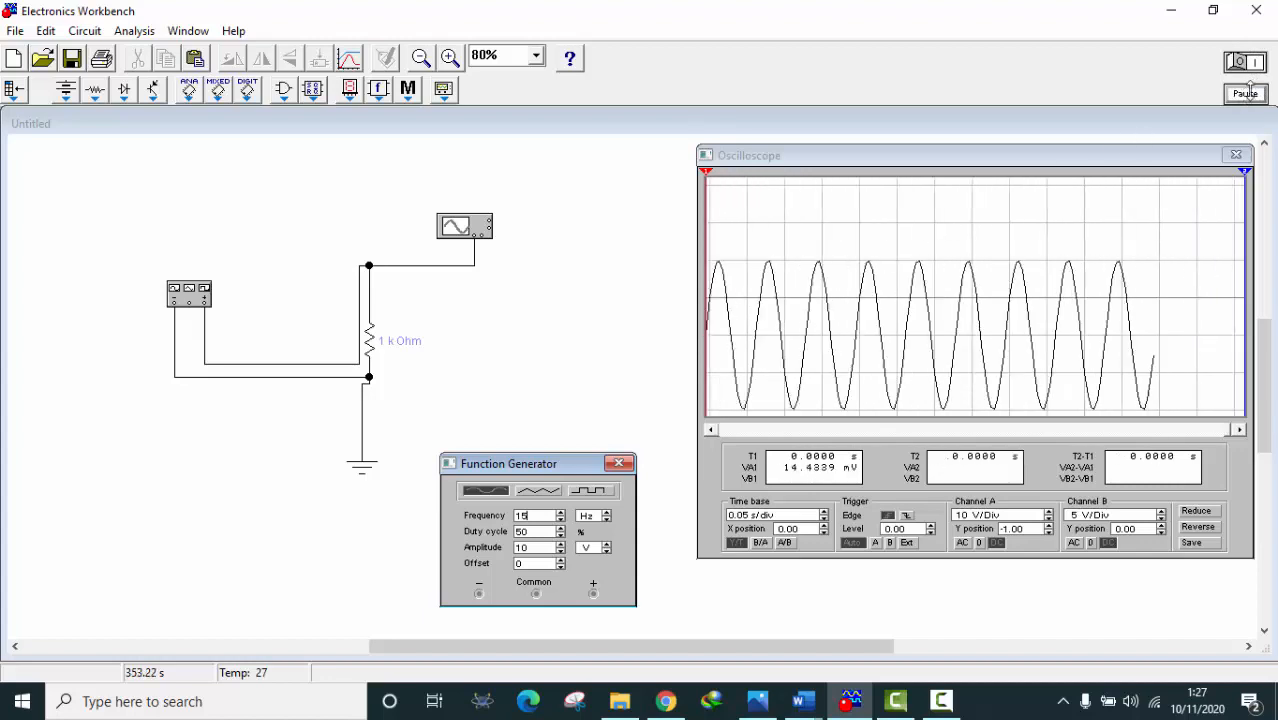
pyautogui.click(1245, 94)
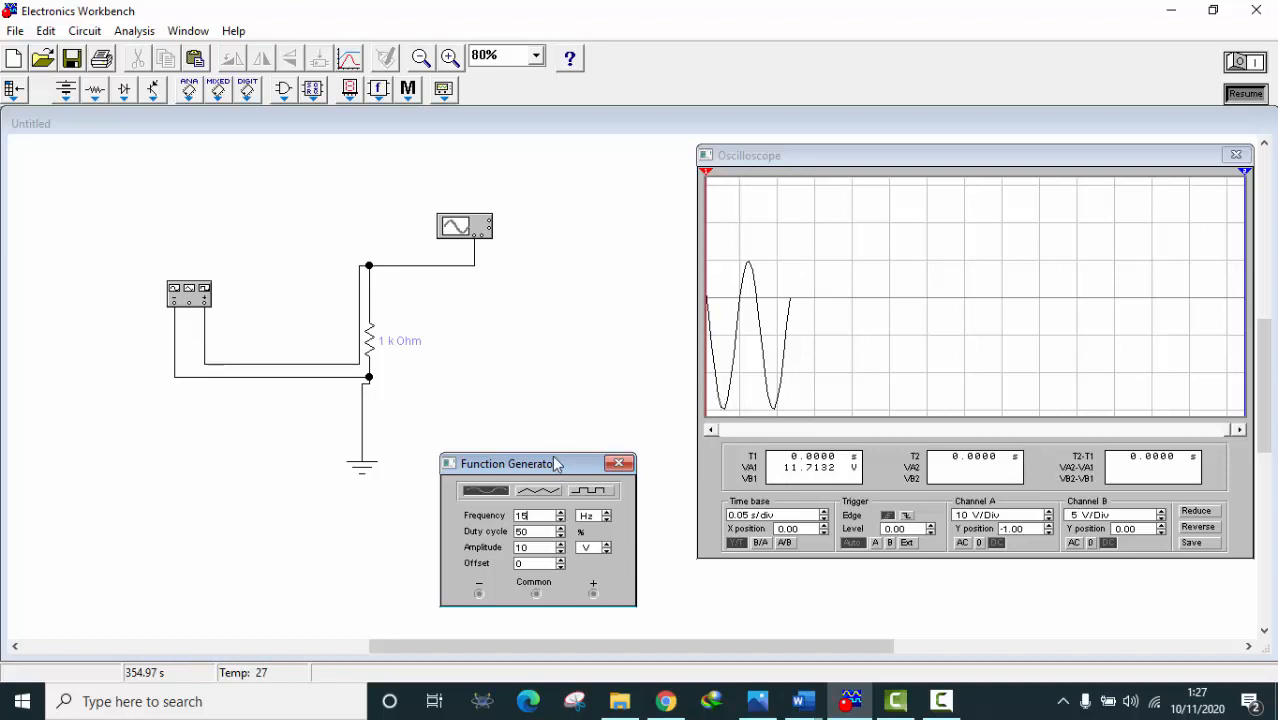
# Step: Delete the wire joining the function generator's positive terminal to the resistor's upper node
pyautogui.moveTo(548, 461)
pyautogui.mouseDown()
pyautogui.moveTo(538, 470)
pyautogui.moveTo(551, 469)
pyautogui.mouseUp()
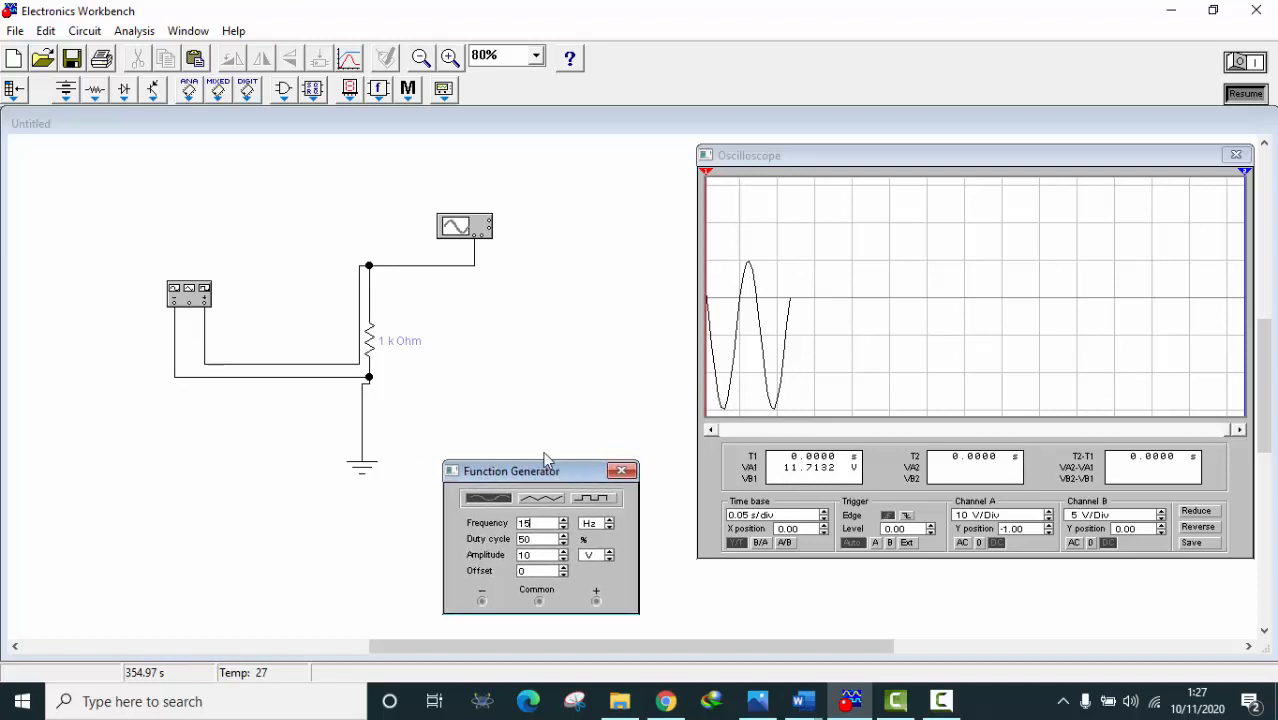
pyautogui.click(311, 364)
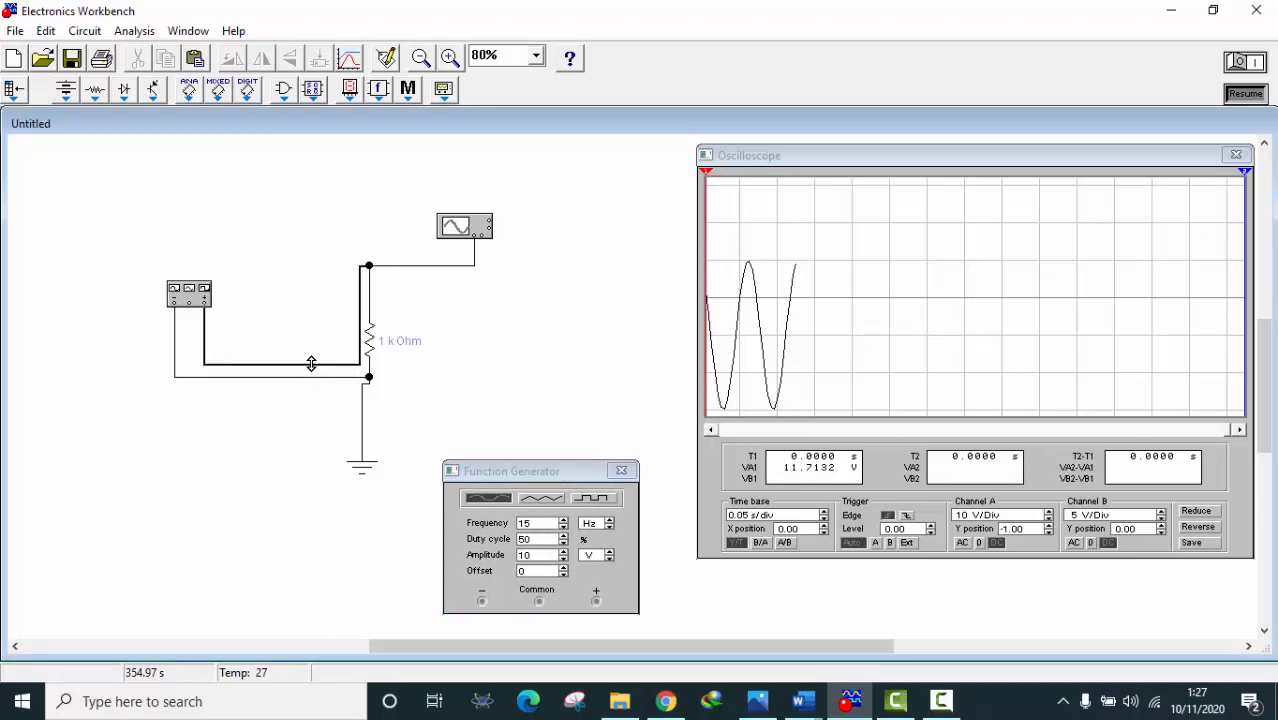
pyautogui.rightClick(311, 364)
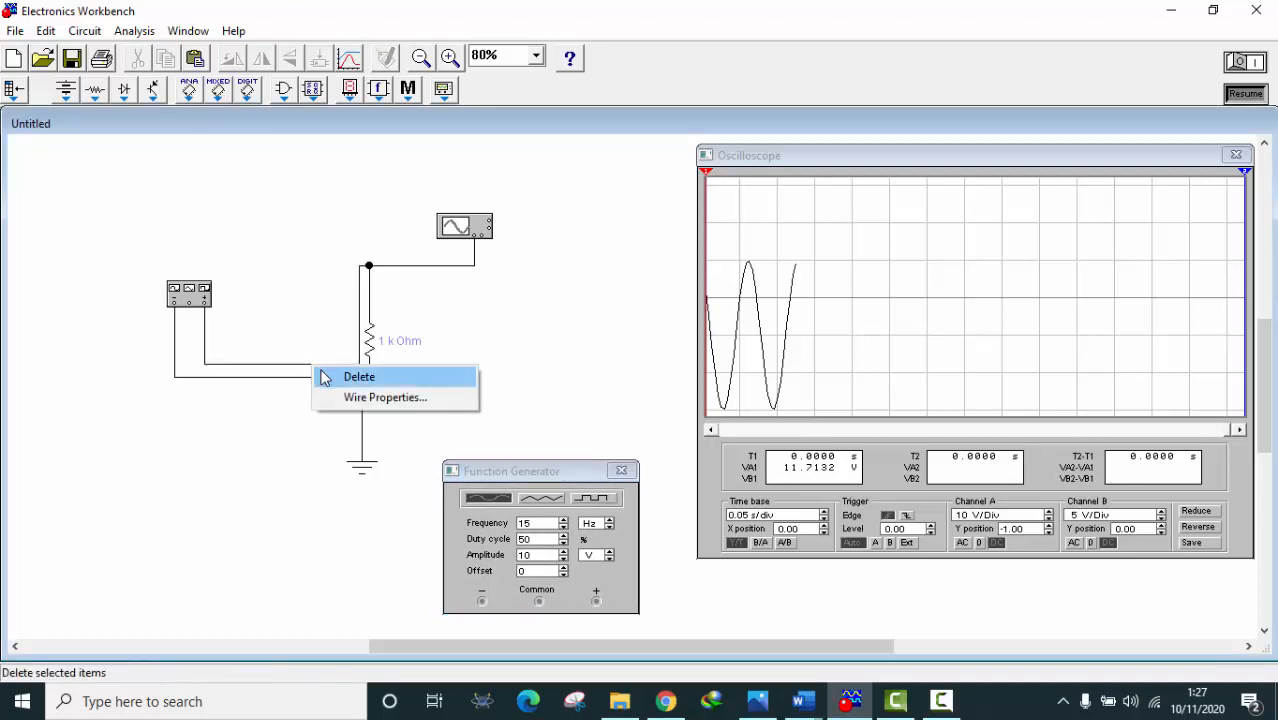
pyautogui.click(330, 377)
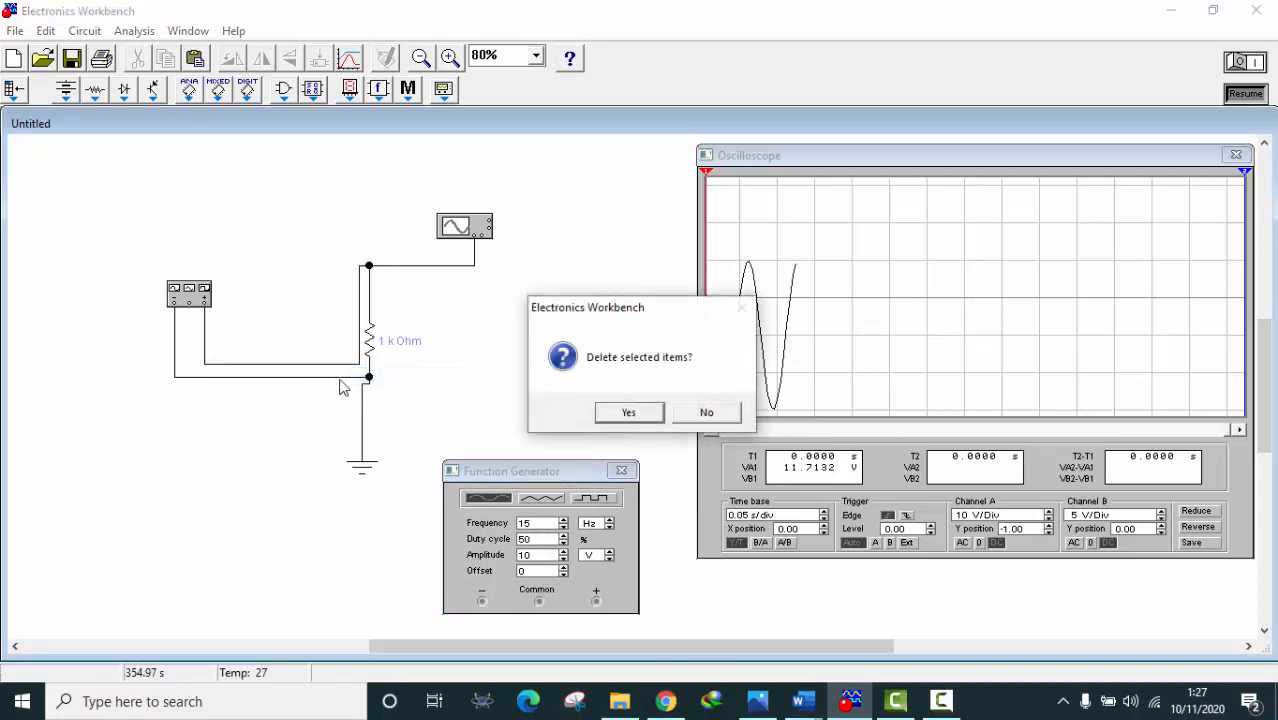
pyautogui.click(616, 410)
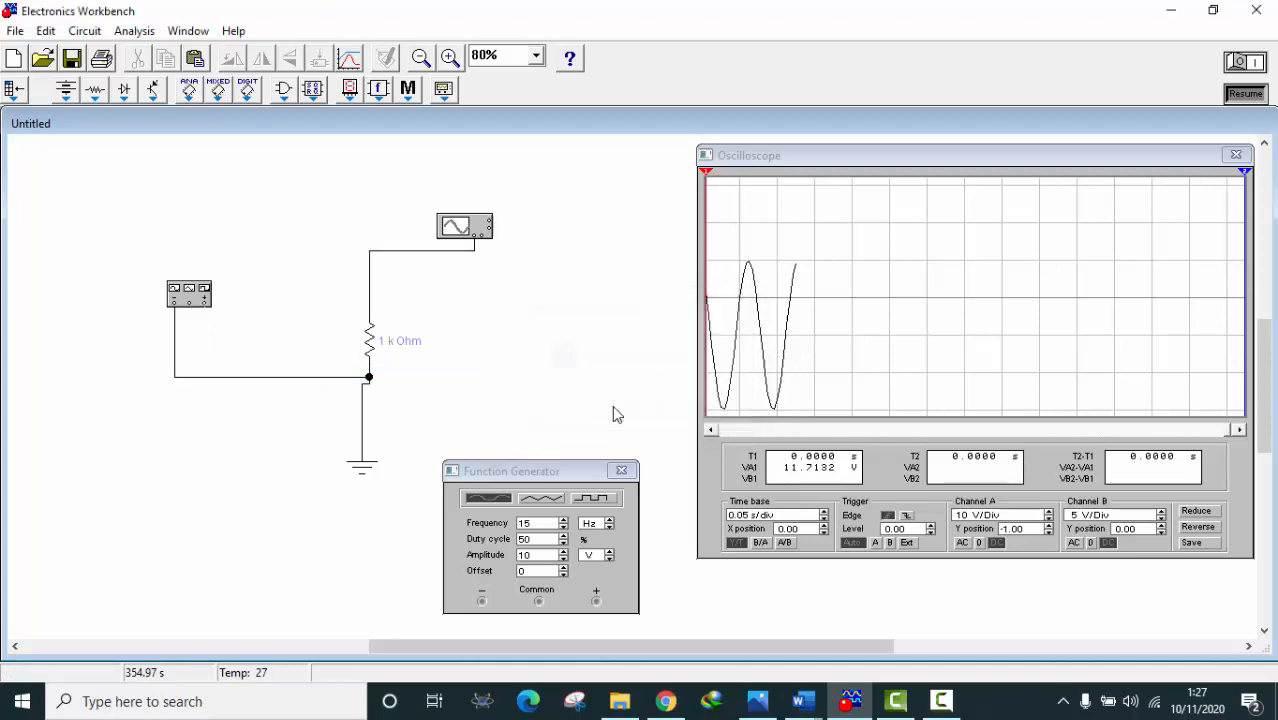
# Step: Place a diode in the gap between the function generator and the upper end of the resistor
pyautogui.click(125, 92)
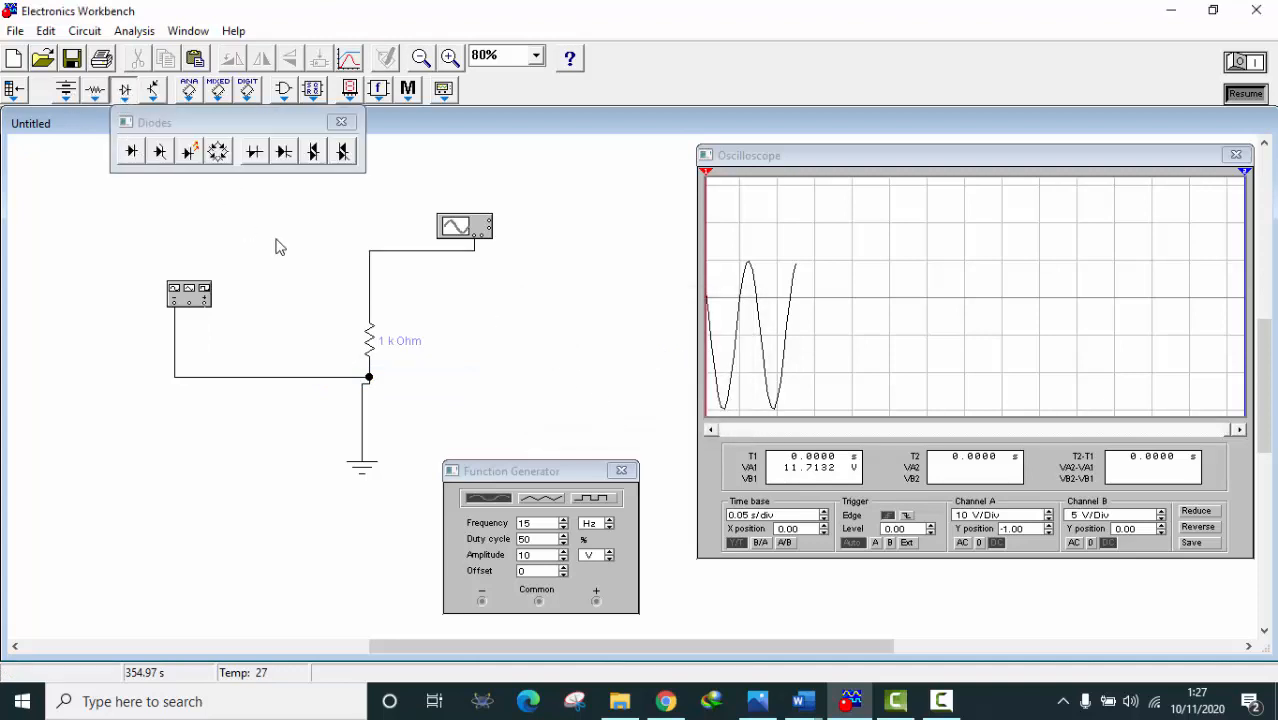
pyautogui.moveTo(293, 267); pyautogui.dragTo(288, 271)
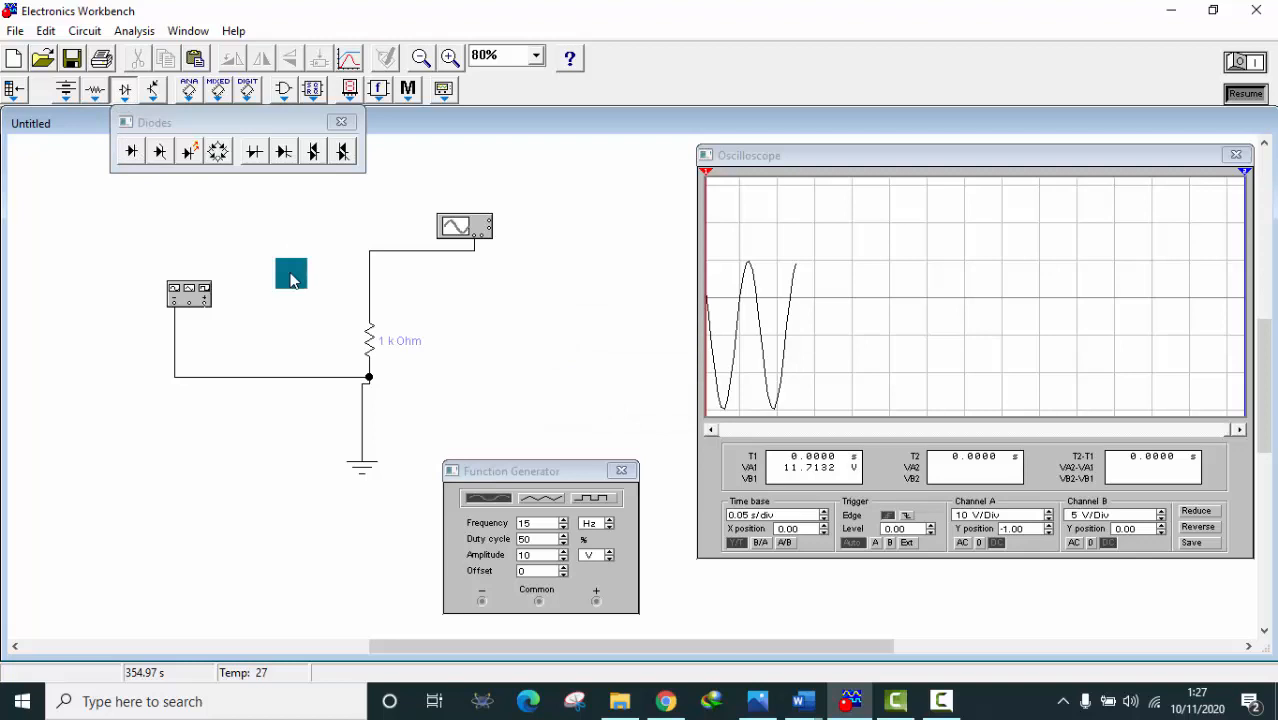
pyautogui.click(341, 121)
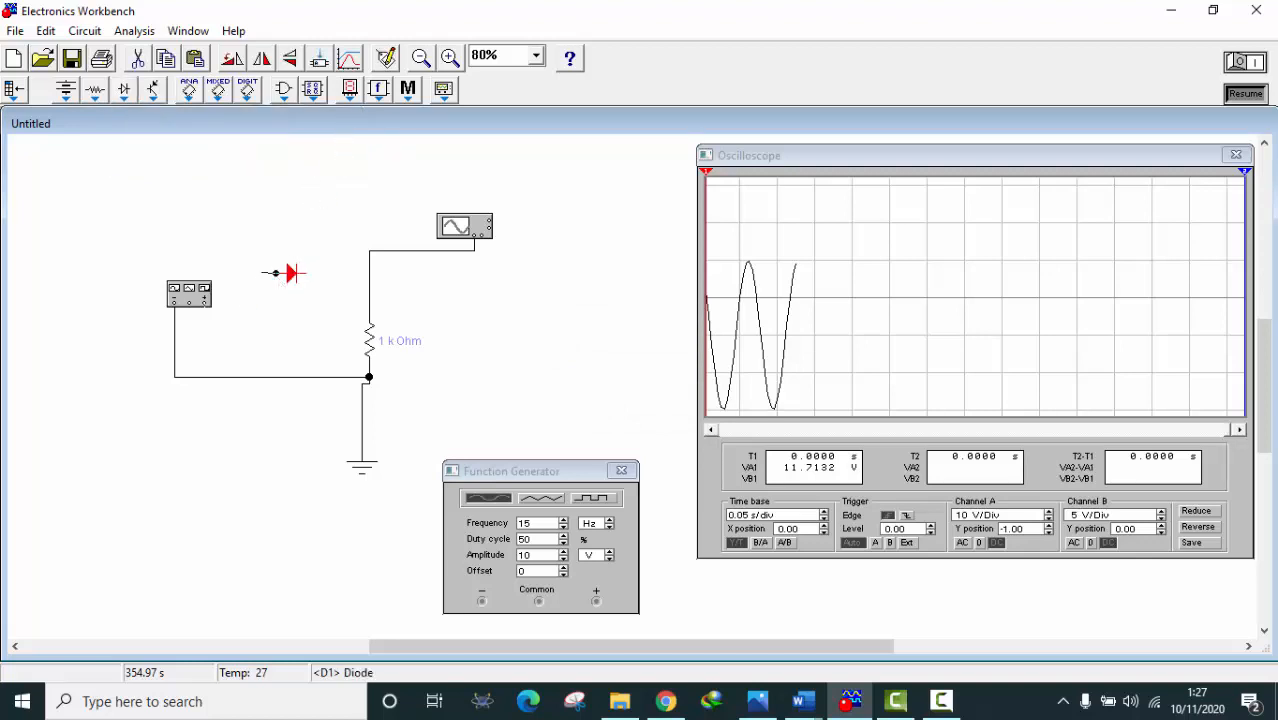
# Step: Wire the diode between the function generator's positive terminal and the resistor's upper node
pyautogui.moveTo(276, 273); pyautogui.dragTo(205, 311)
pyautogui.moveTo(346, 281); pyautogui.dragTo(369, 276)
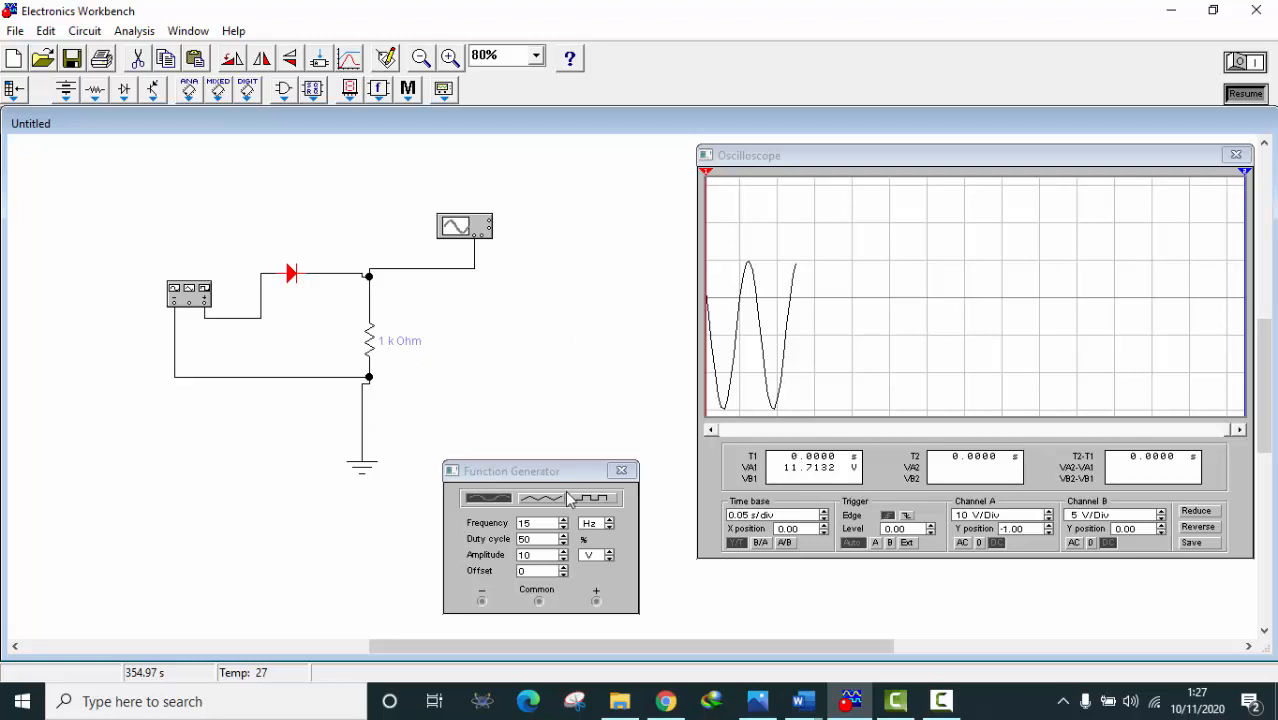
# Step: Restart the simulation and set the function generator's frequency to 5 Hz
pyautogui.click(1247, 95)
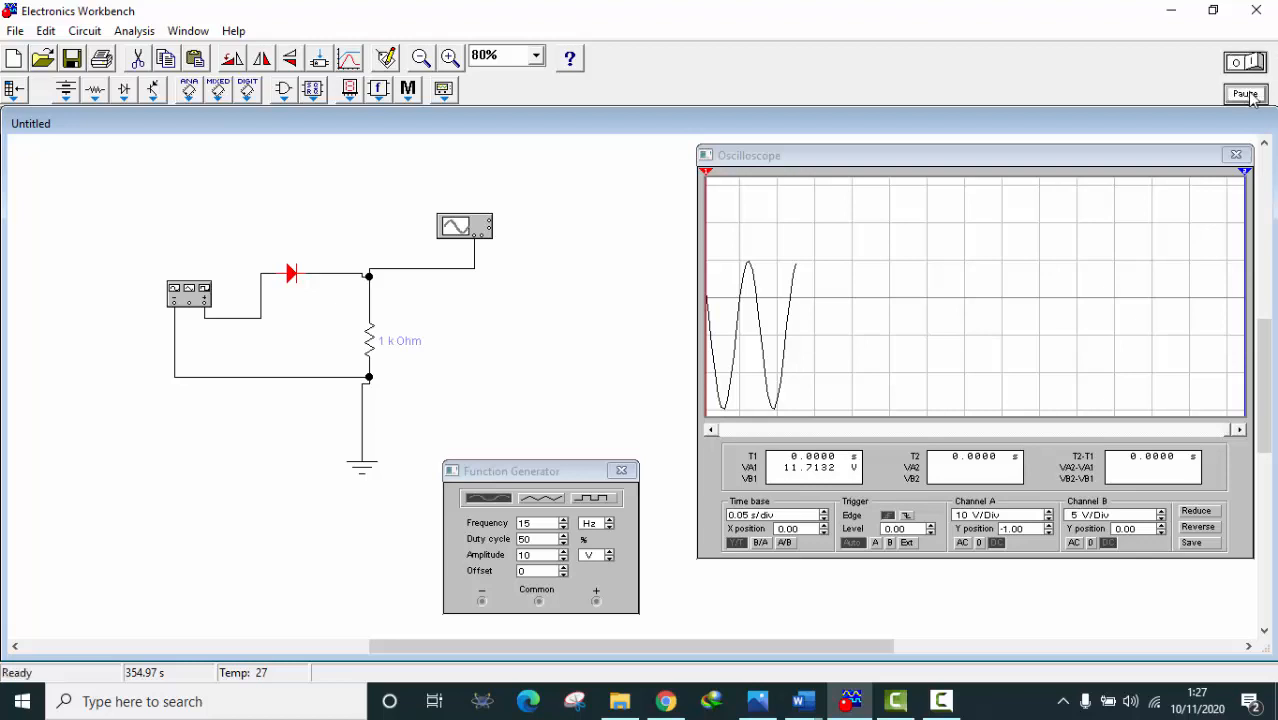
pyautogui.click(1245, 68)
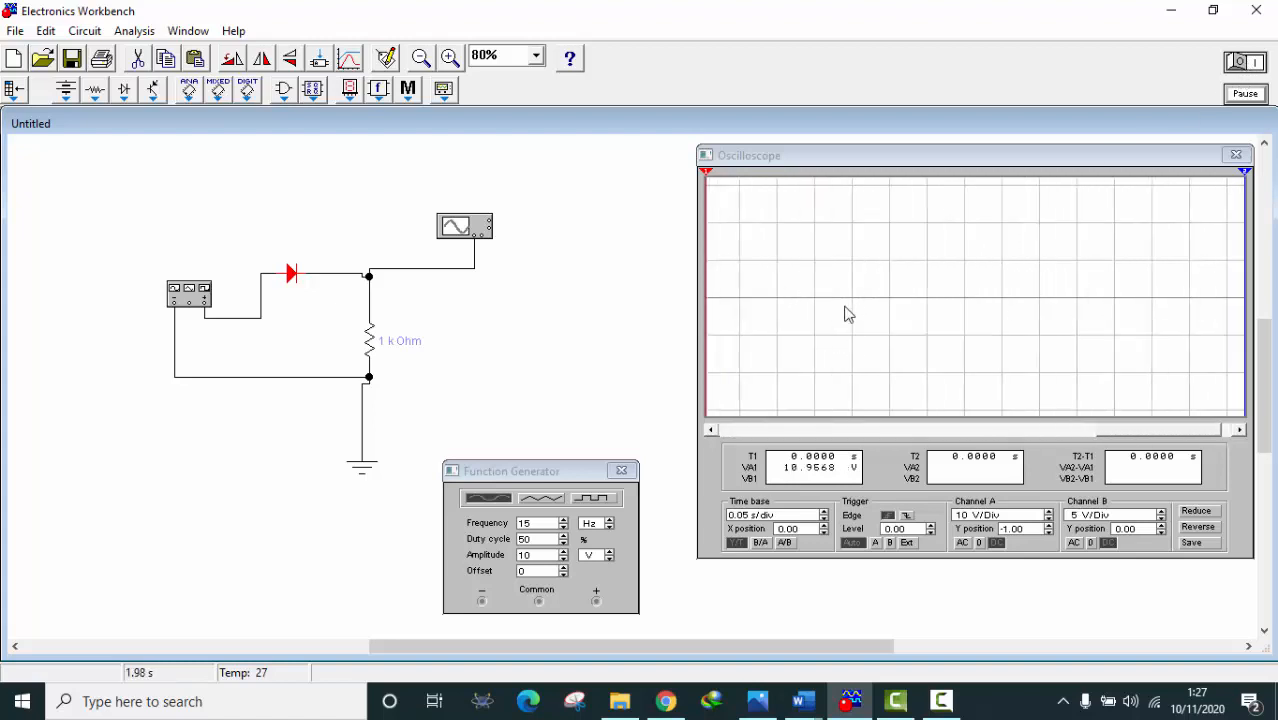
pyautogui.click(538, 523)
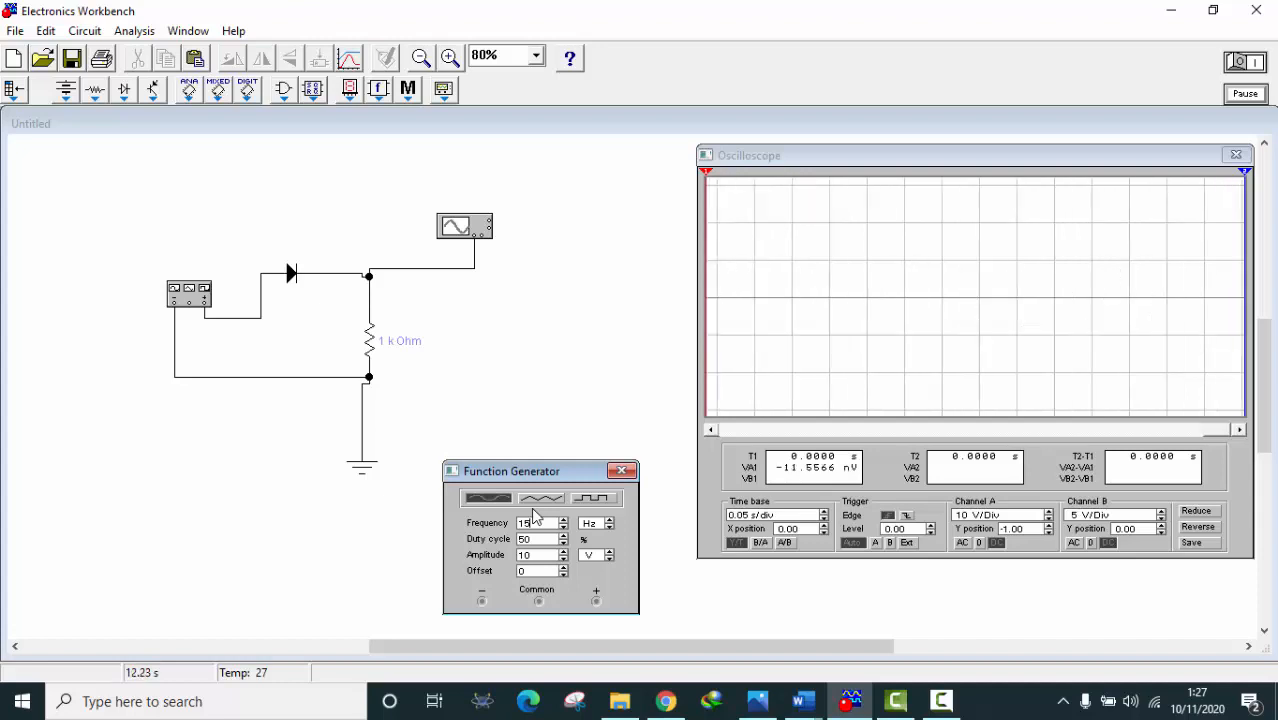
pyautogui.press('BackSpace')
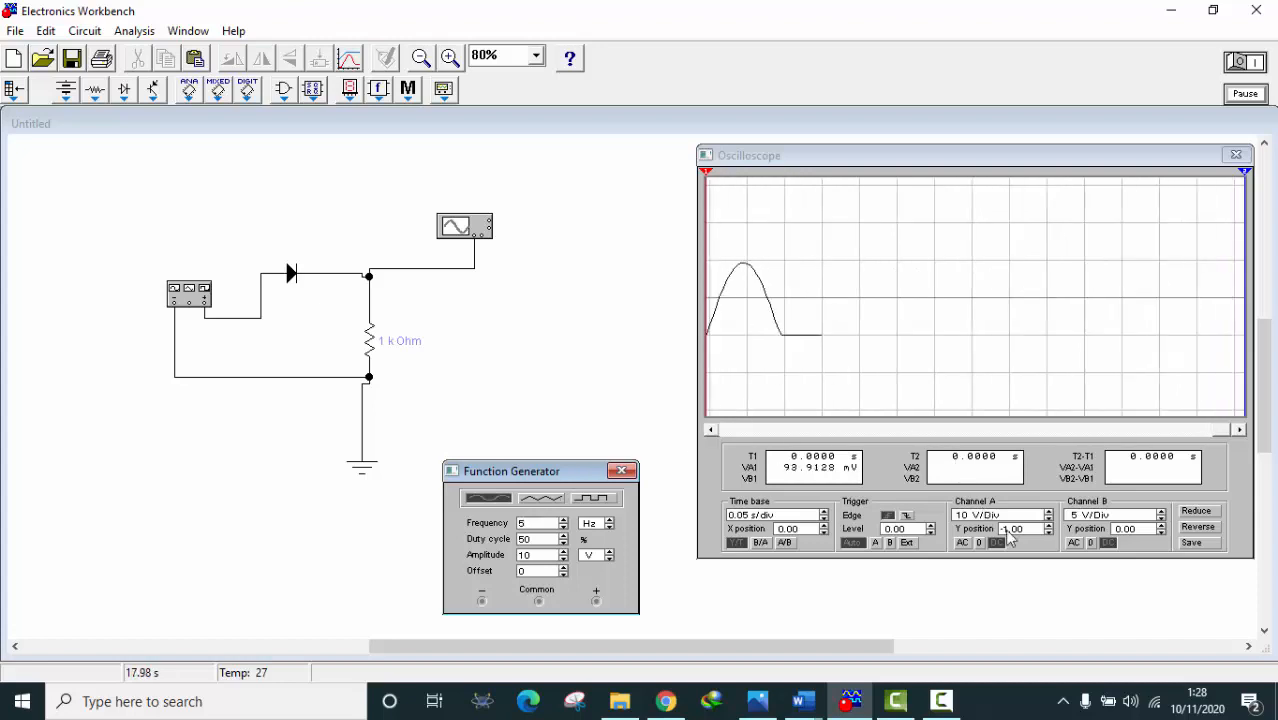
pyautogui.click(1048, 533)
pyautogui.click(1048, 533)
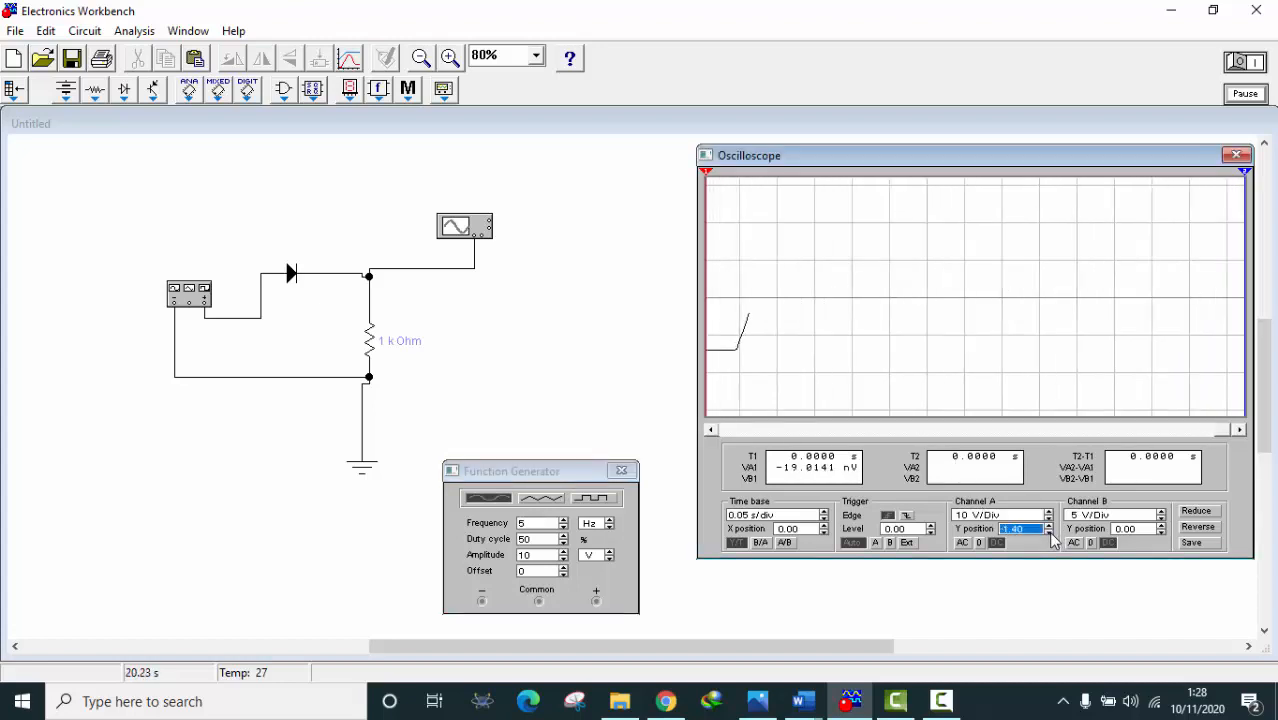
pyautogui.click(1048, 533)
pyautogui.click(1048, 533)
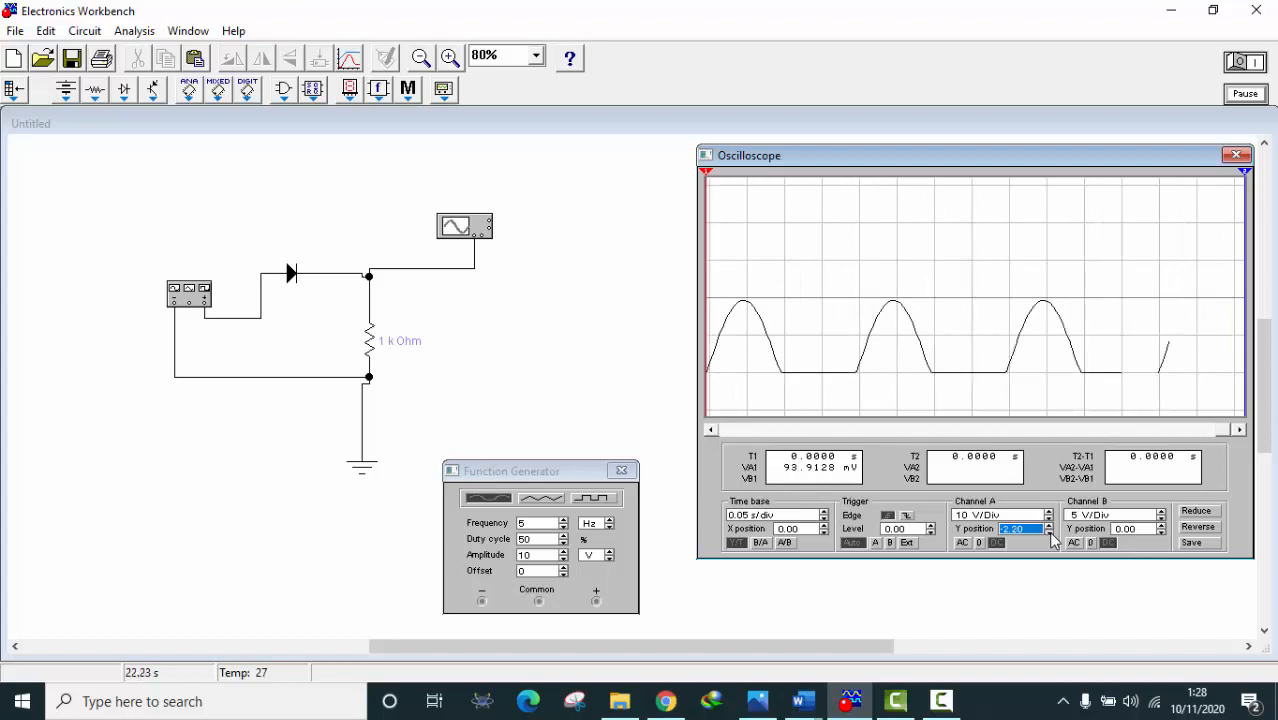
pyautogui.click(1048, 533)
pyautogui.click(1048, 533)
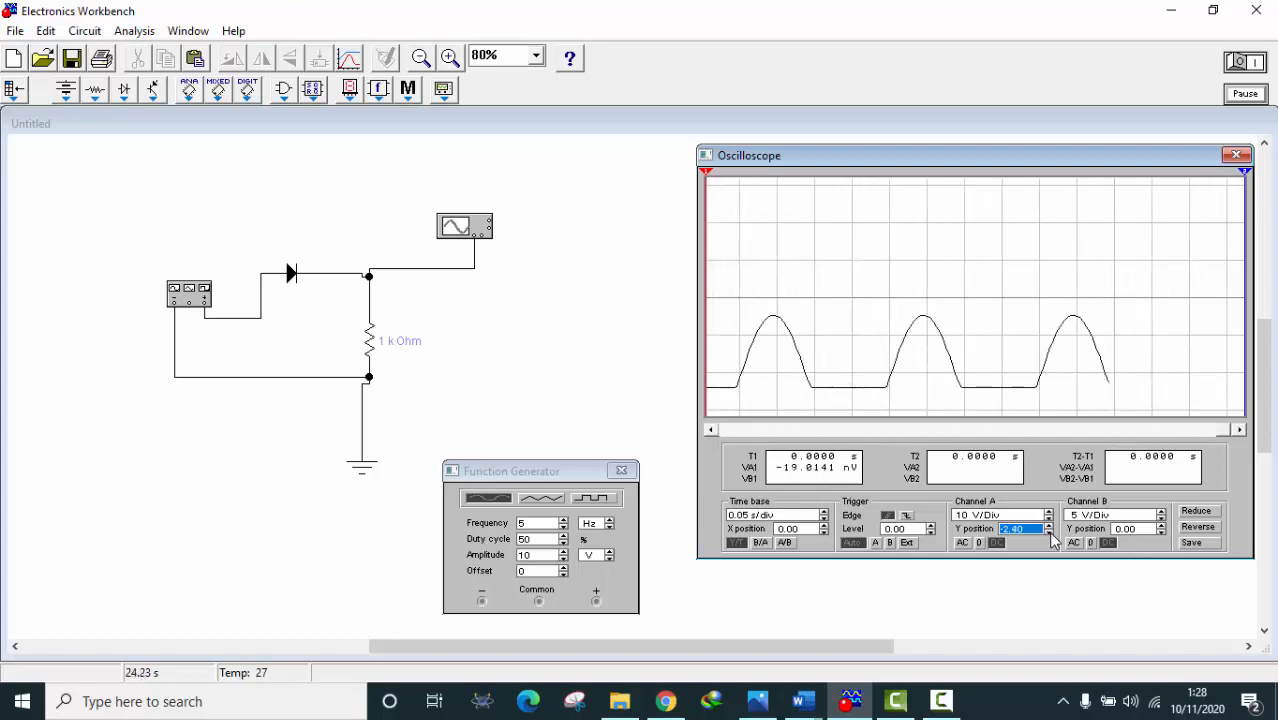
pyautogui.click(1051, 533)
# Step: Set the oscilloscope's Channel A Y position to 0.00 and pause the simulation to hold the waveform
pyautogui.click(1049, 527)
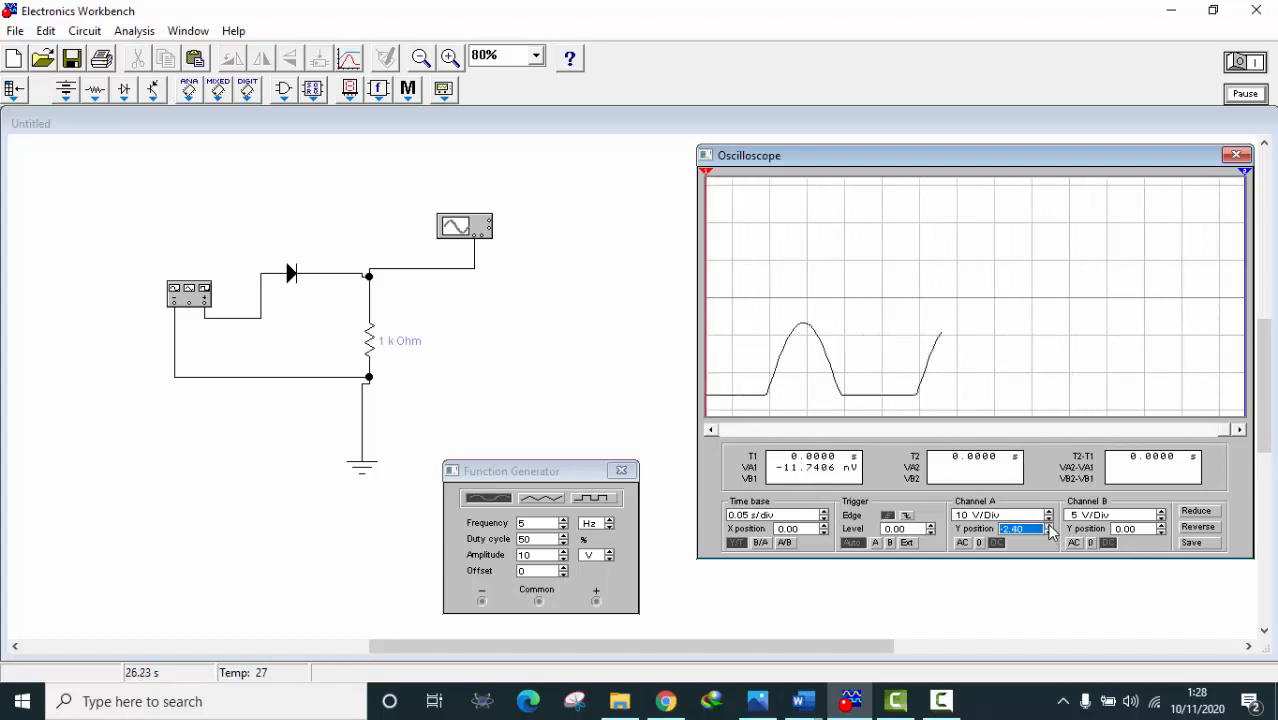
pyautogui.click(1049, 527)
pyautogui.click(1048, 527)
pyautogui.click(1048, 527)
pyautogui.click(1048, 527)
pyautogui.click(1048, 527)
pyautogui.click(1048, 527)
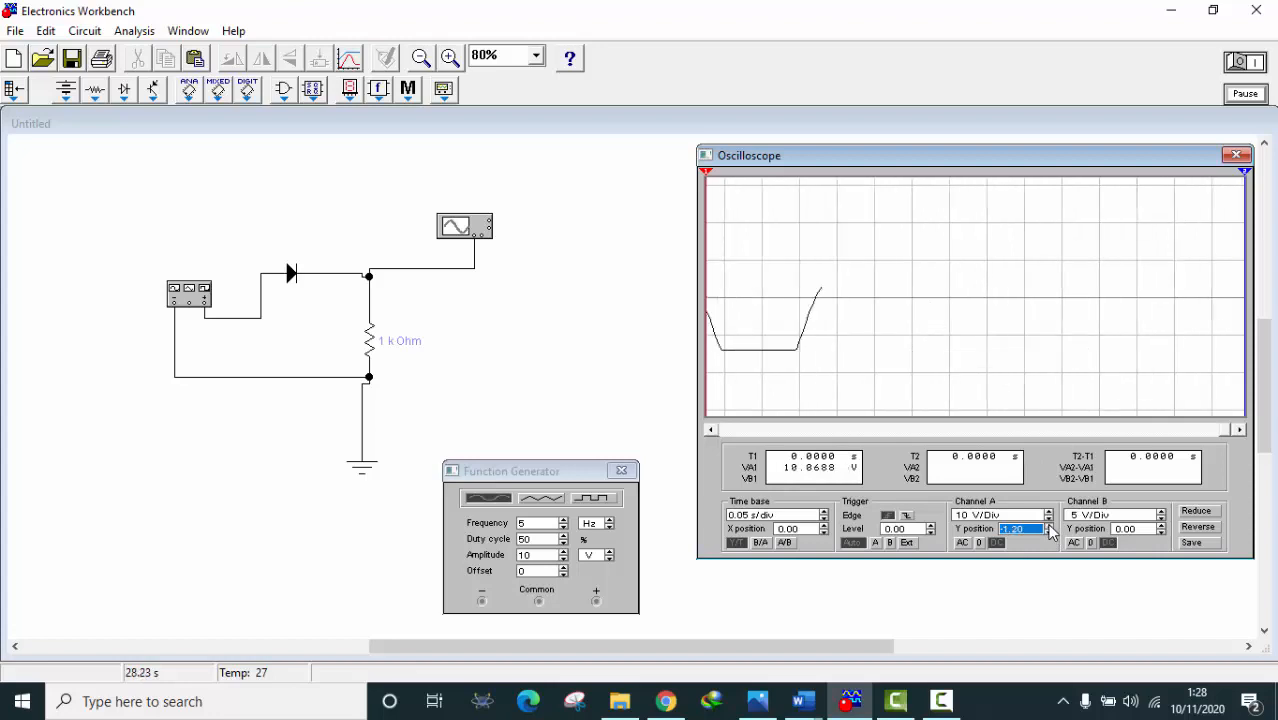
pyautogui.click(1048, 527)
pyautogui.click(1048, 524)
pyautogui.click(1048, 524)
pyautogui.click(1048, 524)
pyautogui.click(1048, 524)
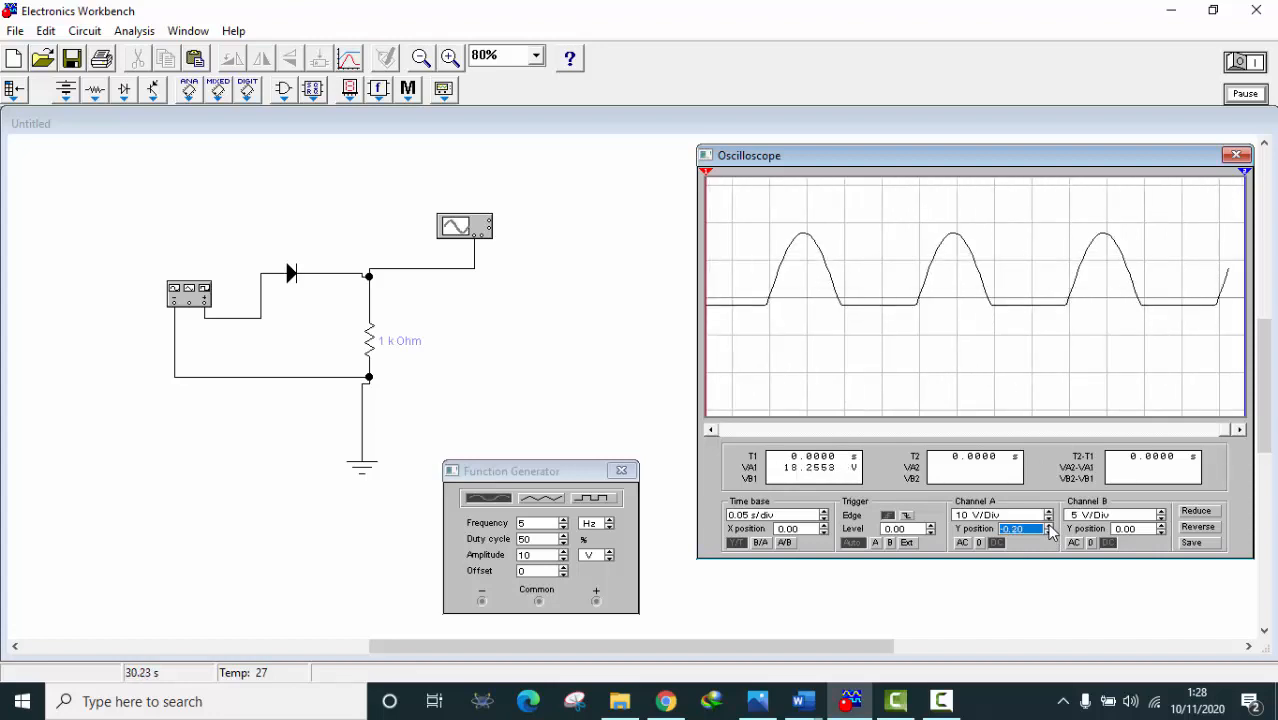
pyautogui.click(1048, 524)
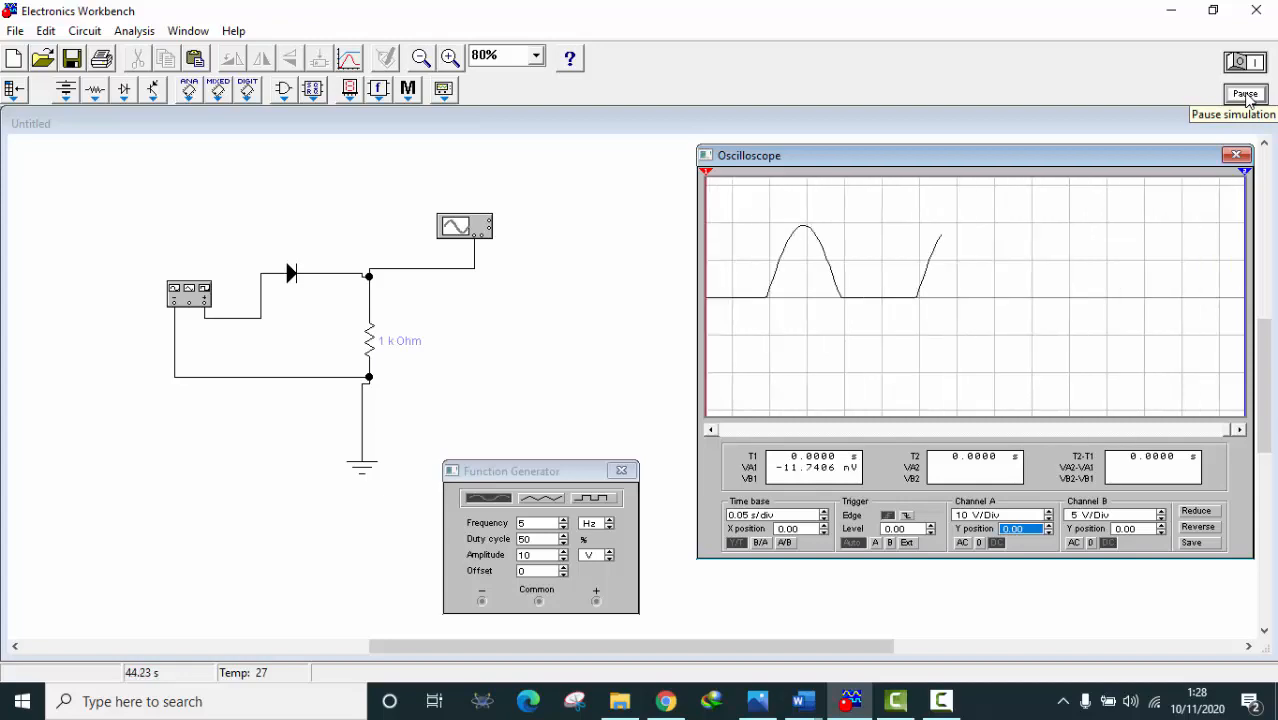
pyautogui.click(1246, 95)
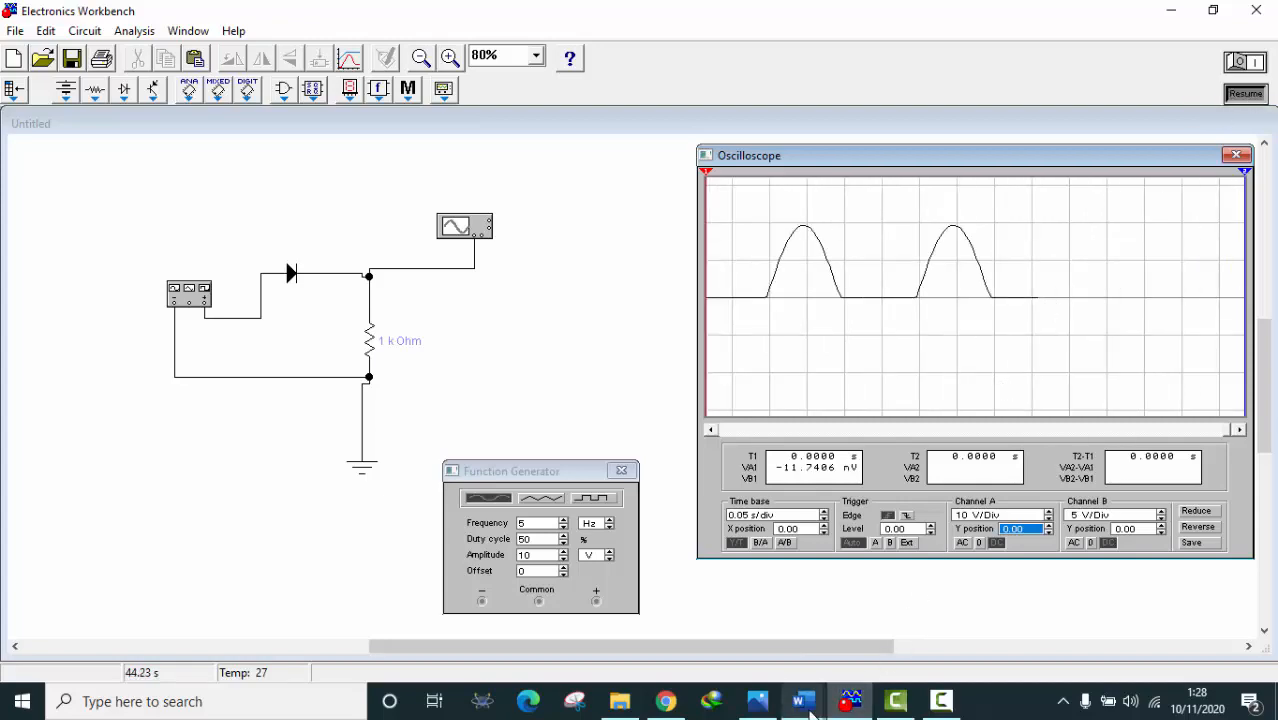
# Step: Switch to the Word document "MODUL Elektronika Dasar 1 (EDIT).doc" to examine the series diode clipper figure, and return to Electronics Workbench
pyautogui.moveTo(803, 700)
pyautogui.click(752, 651)
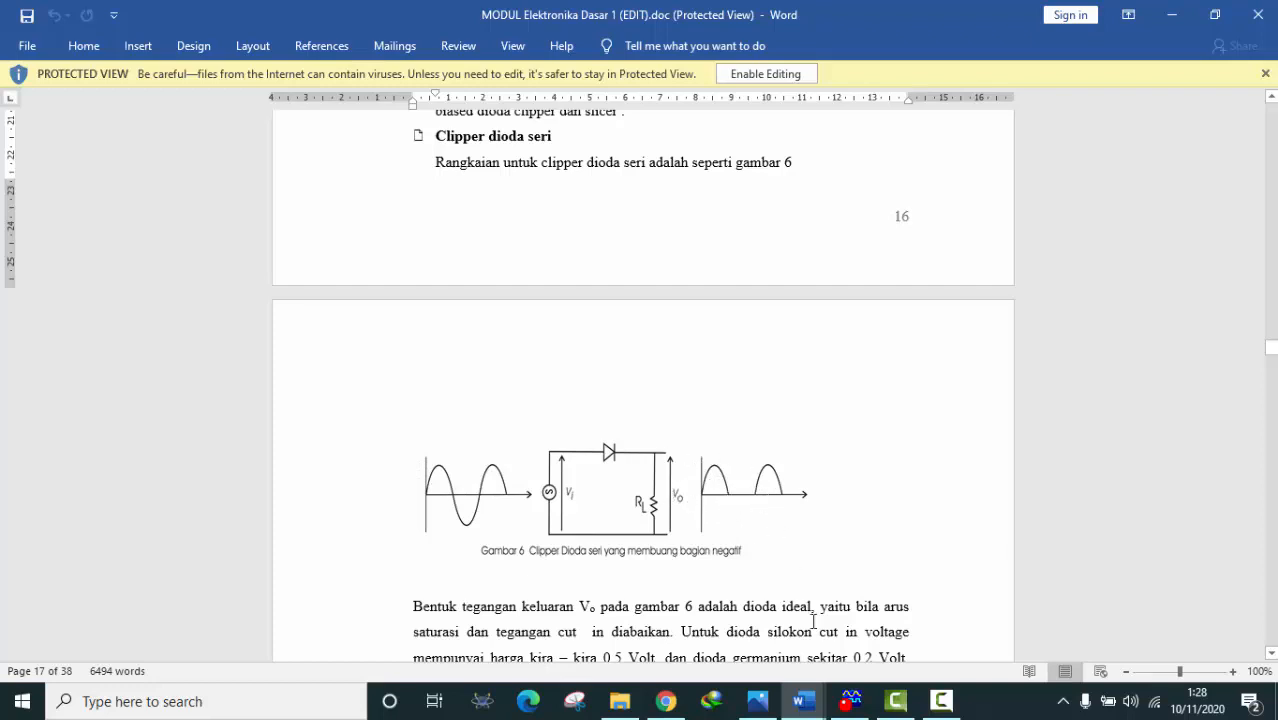
pyautogui.moveTo(868, 695)
pyautogui.click(847, 625)
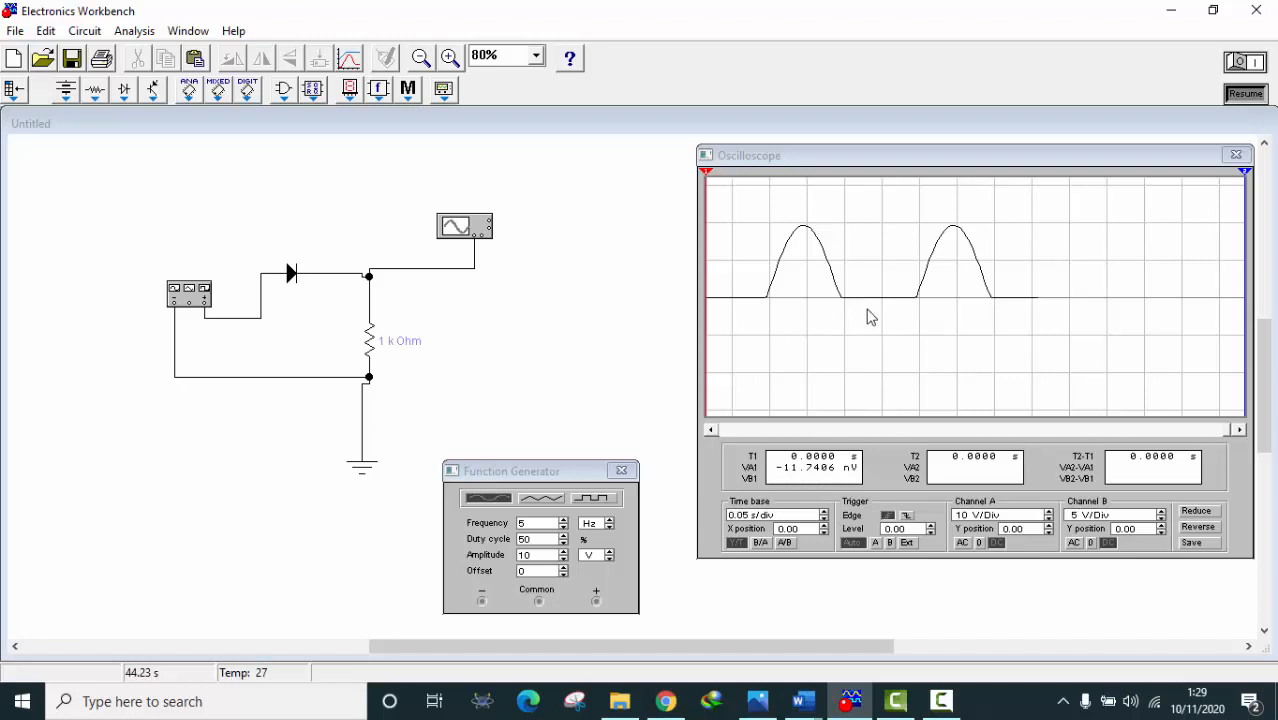
pyautogui.moveTo(942, 698)
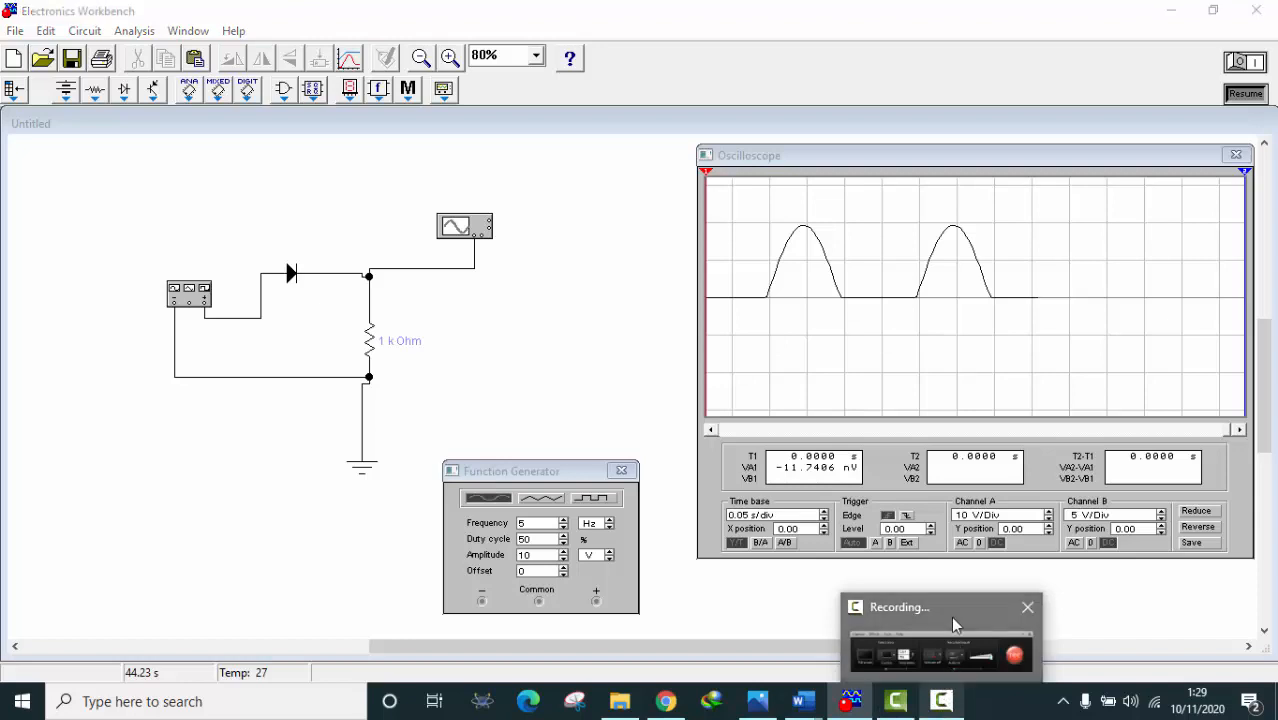
pyautogui.click(951, 616)
pyautogui.click(893, 526)
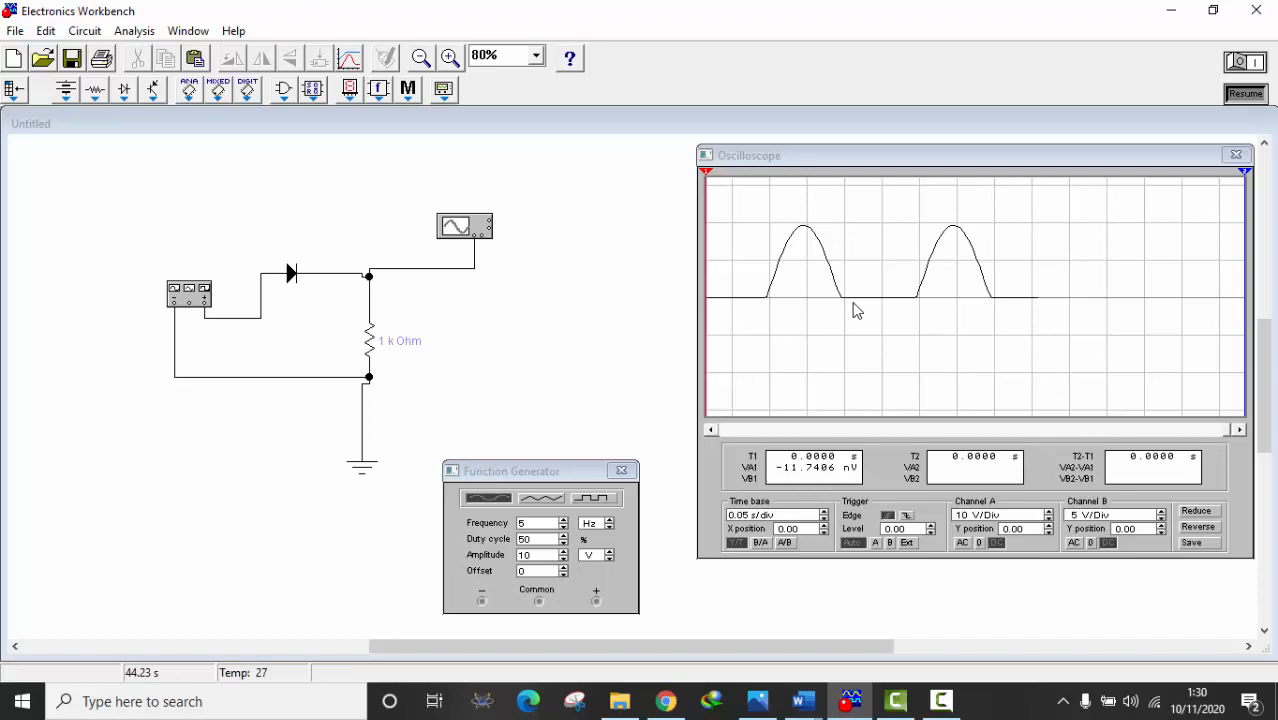
pyautogui.moveTo(941, 701)
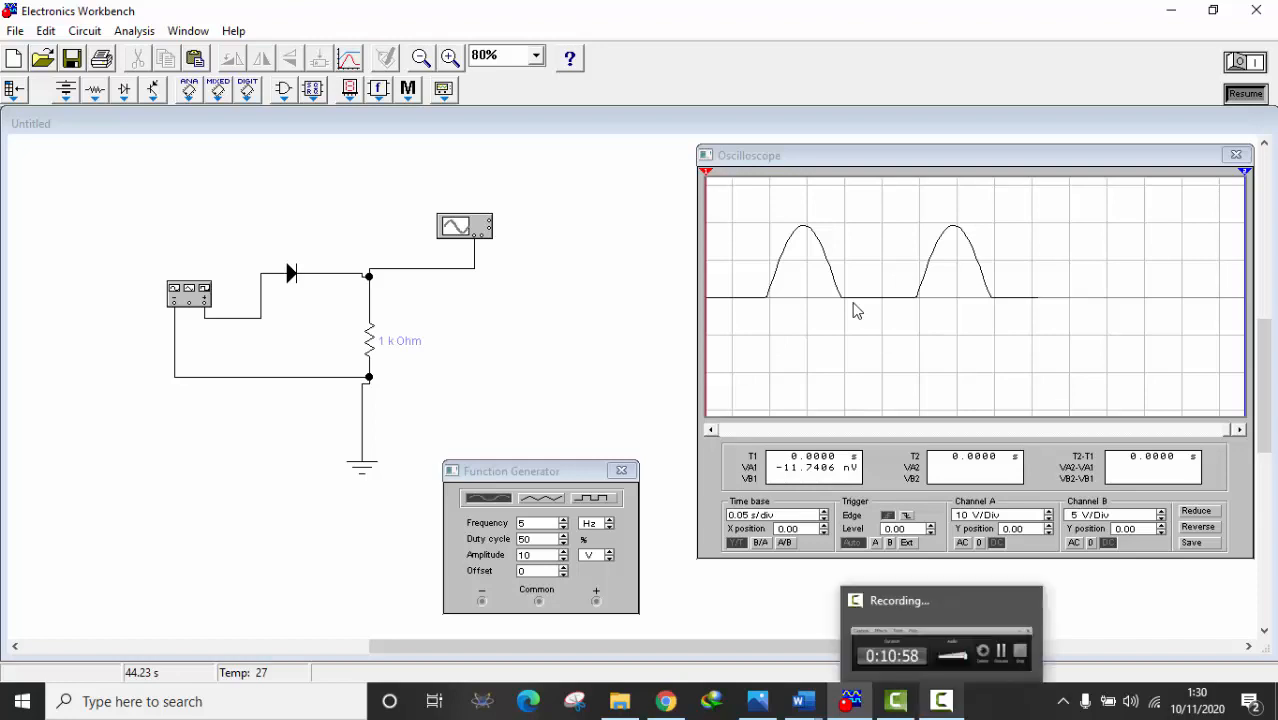
pyautogui.click(941, 636)
pyautogui.click(892, 527)
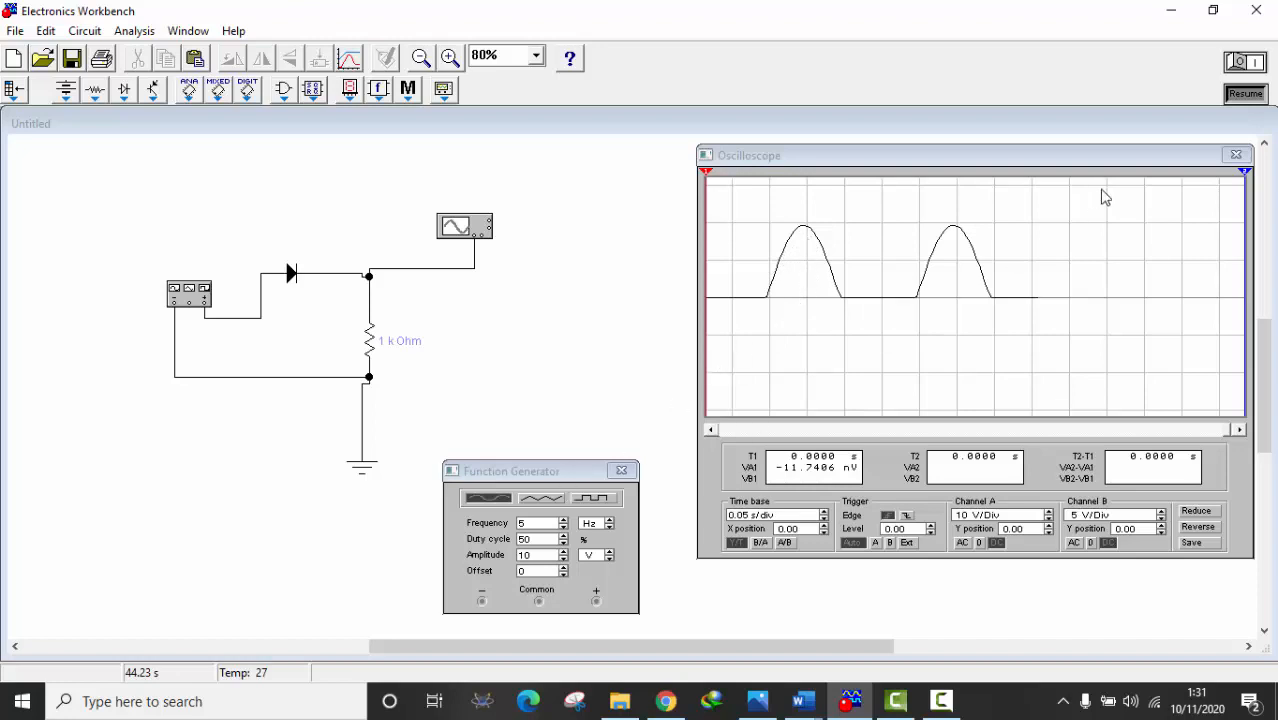
# Step: Resume the diode circuit's simulation with the function generator's frequency set to 10 Hz, and pause it to hold the waveform
pyautogui.click(1245, 94)
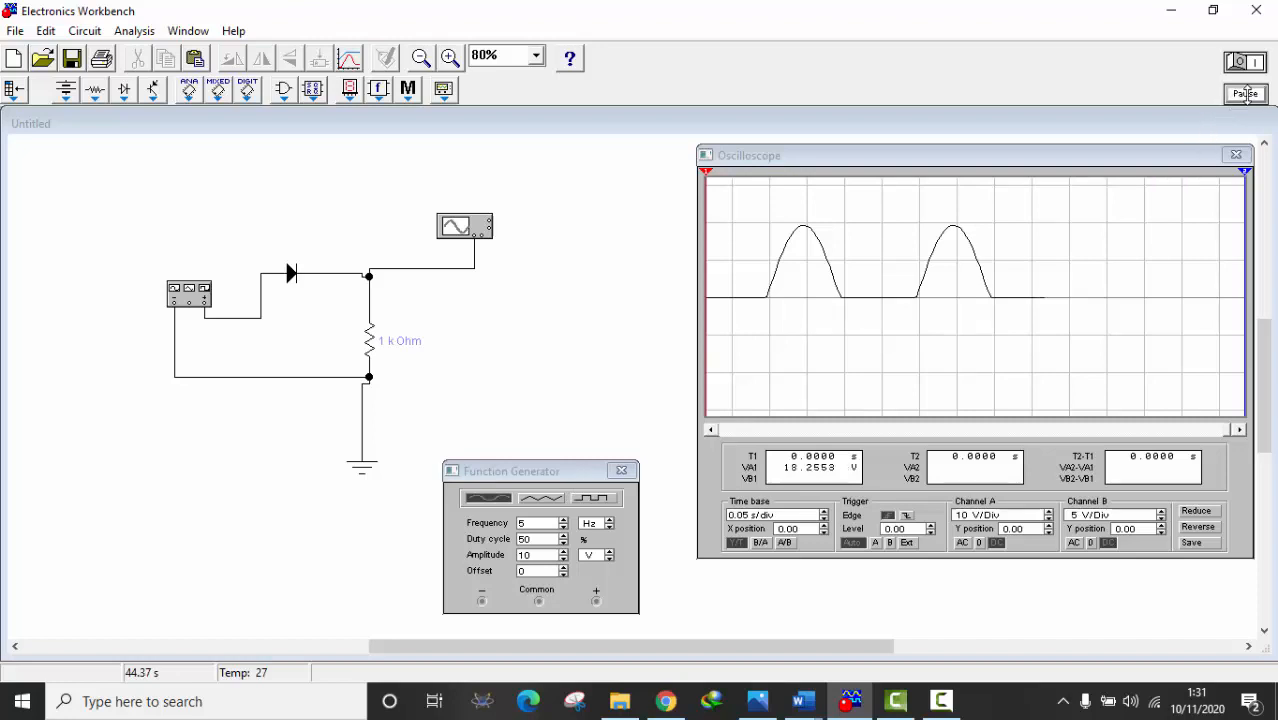
pyautogui.doubleClick(540, 526)
pyautogui.write('1')
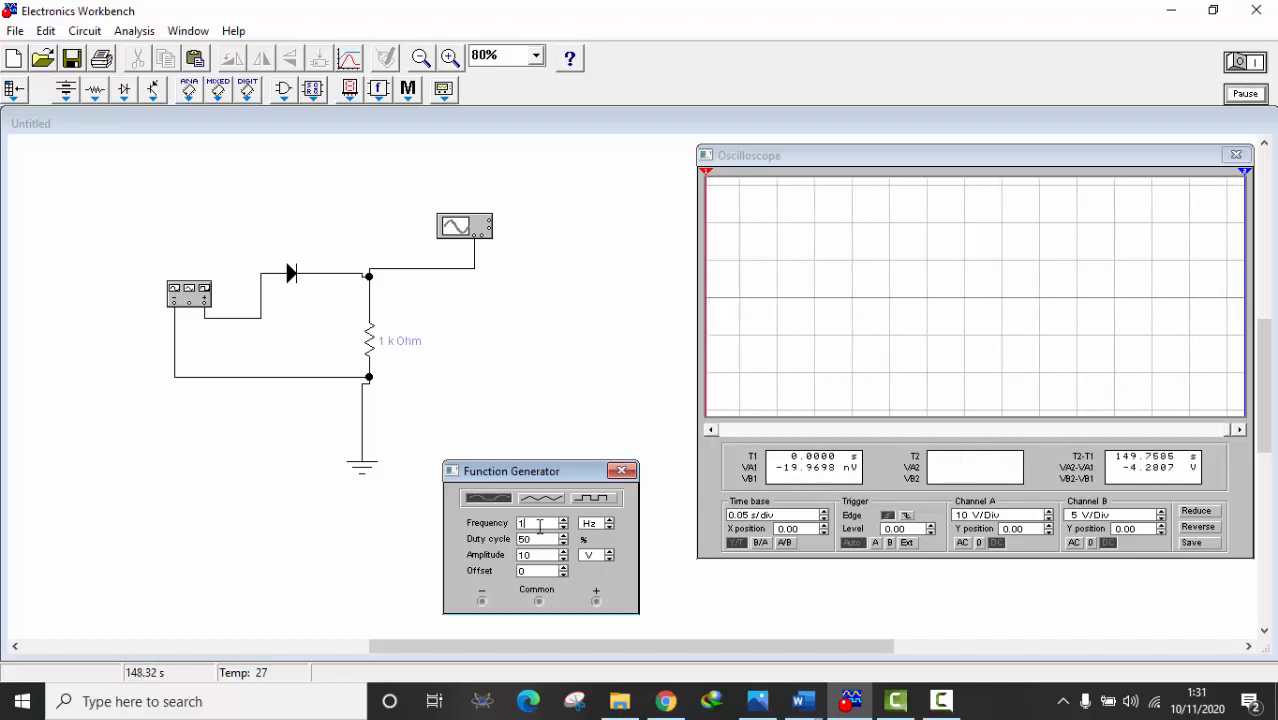
pyautogui.write('0')
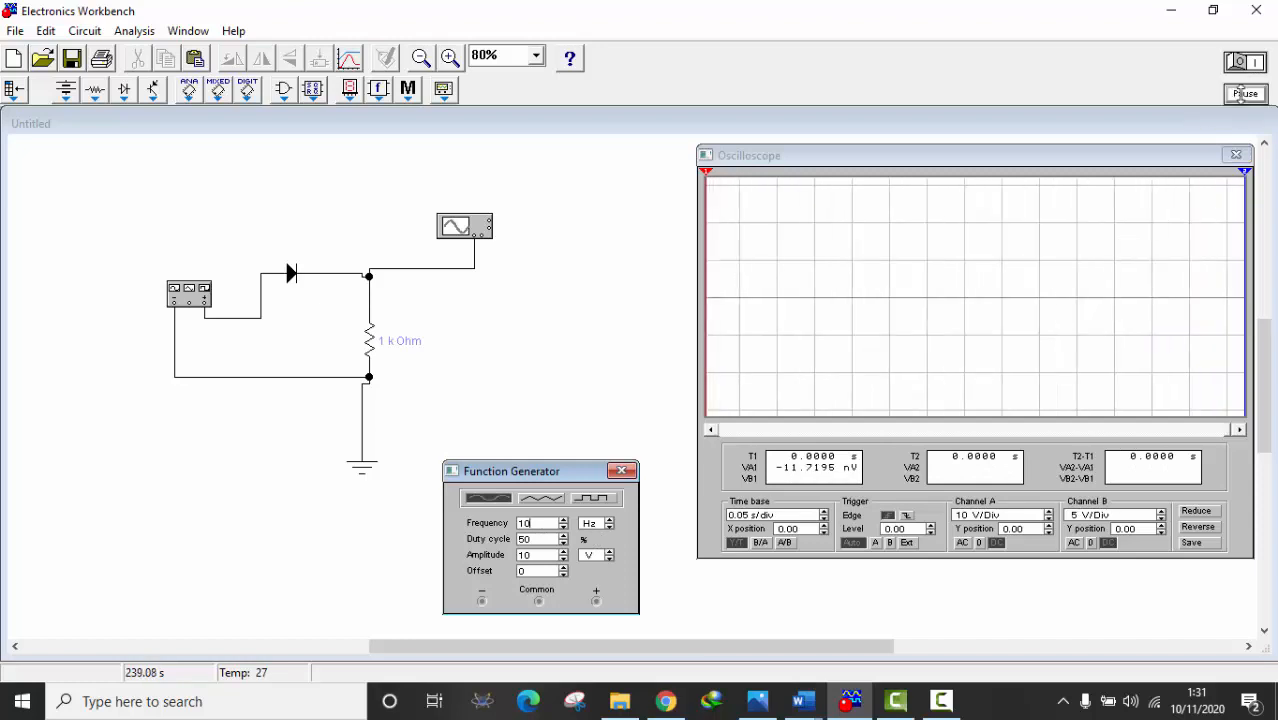
pyautogui.click(1244, 93)
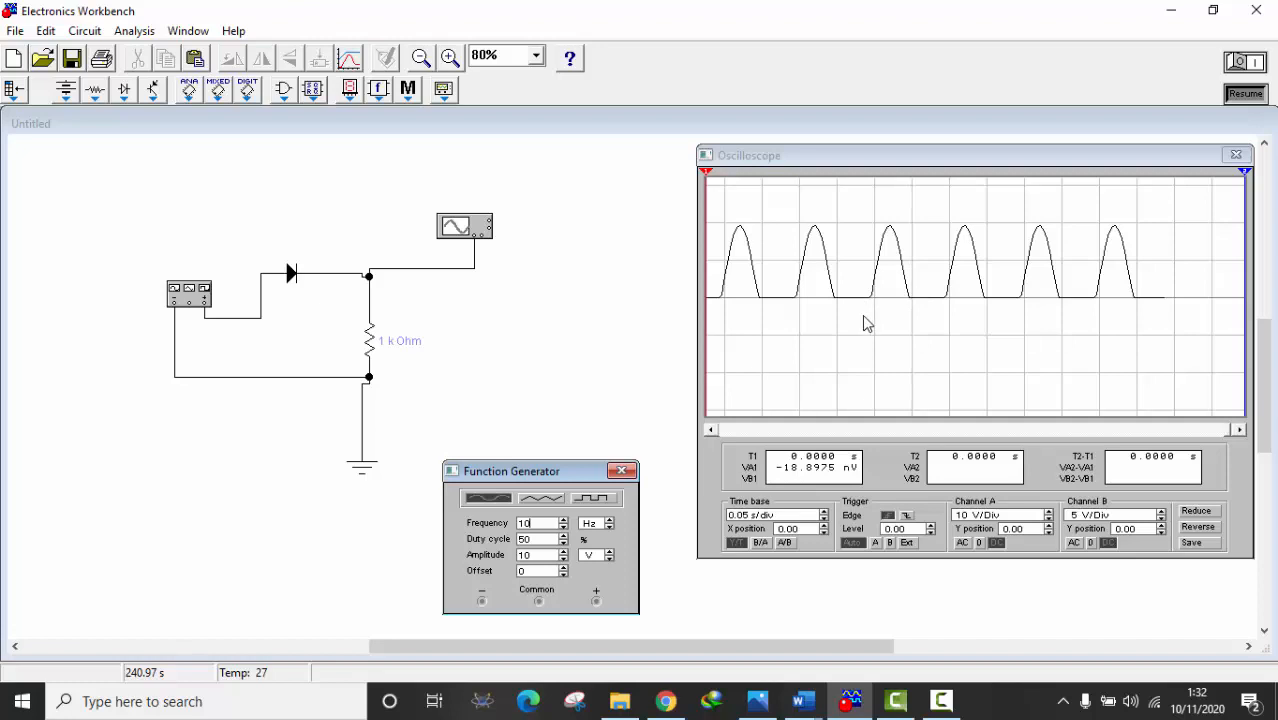
# Step: Run the diode circuit with the function generator's frequency set to 15 Hz, pausing and resuming the simulation, and leave it paused
pyautogui.click(1246, 94)
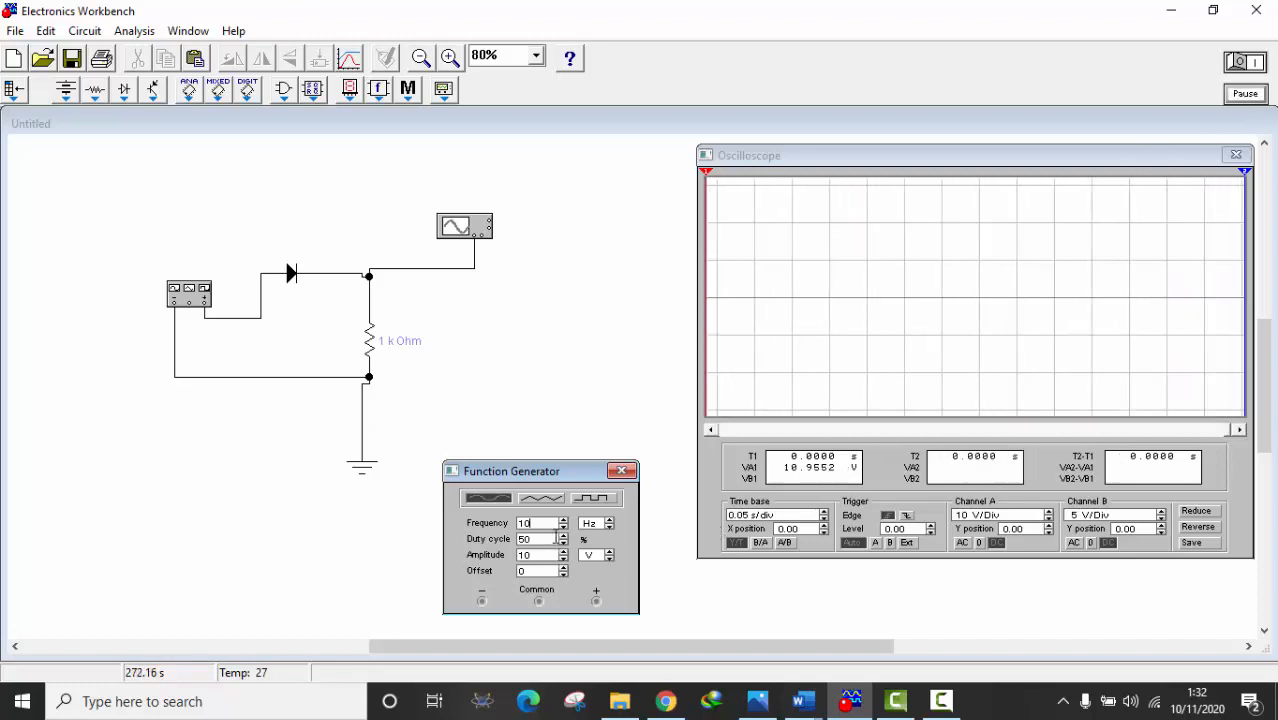
pyautogui.press('BackSpace')
pyautogui.write('5')
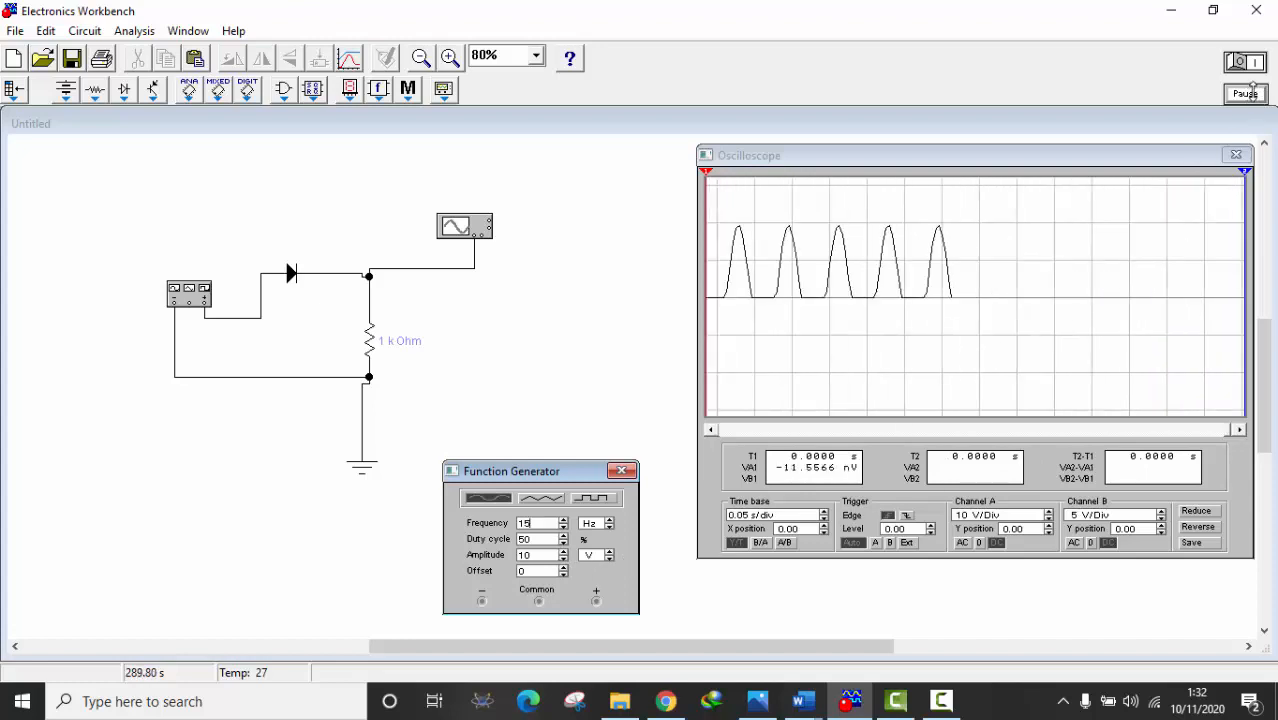
pyautogui.click(1245, 94)
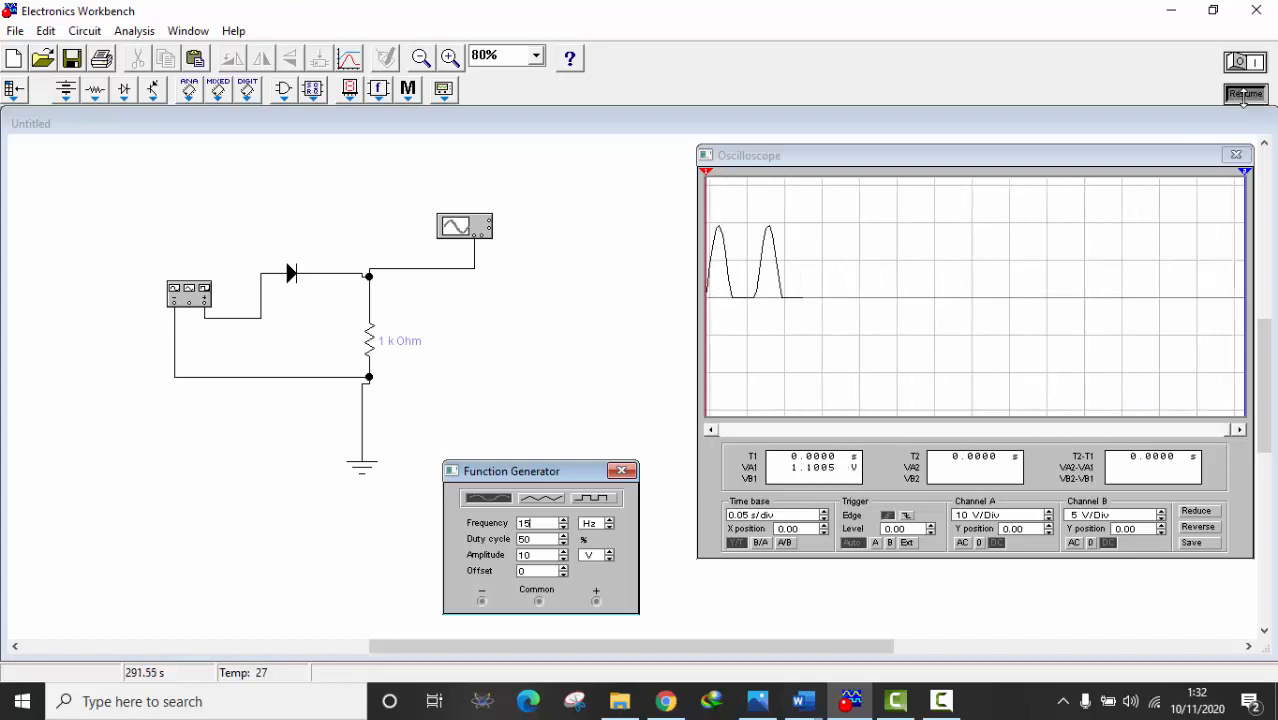
pyautogui.click(1245, 94)
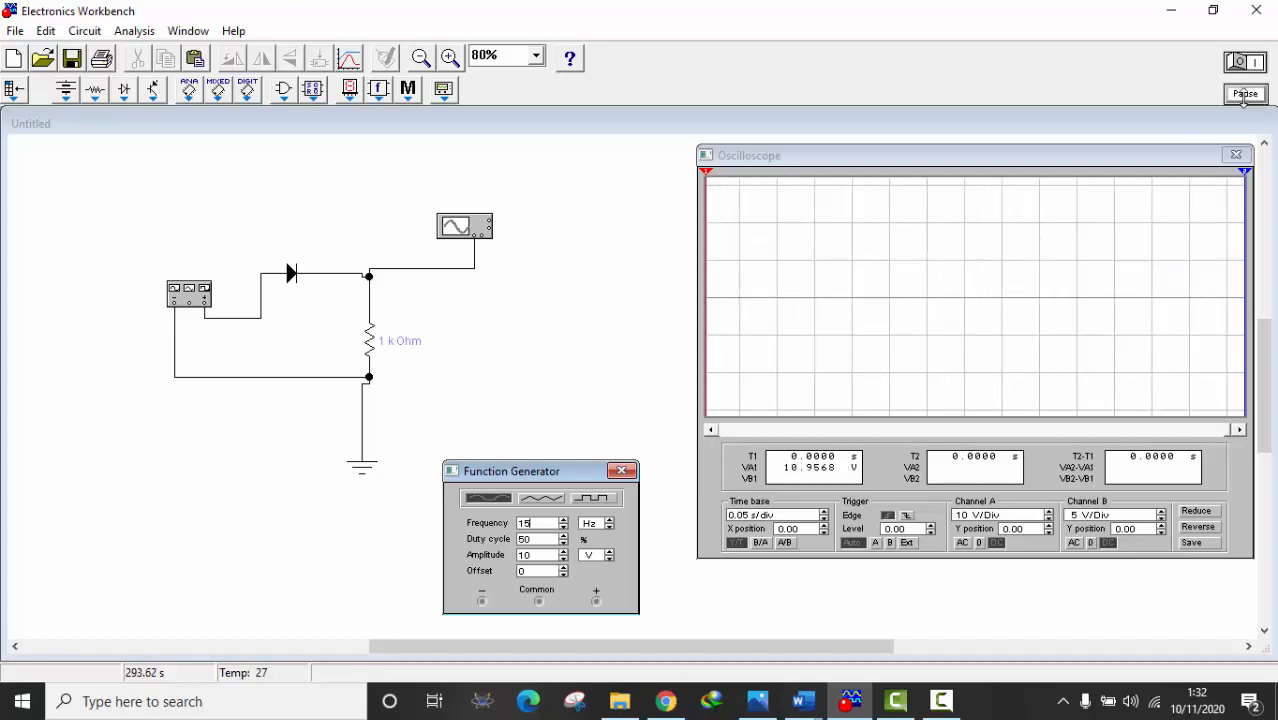
pyautogui.click(1244, 95)
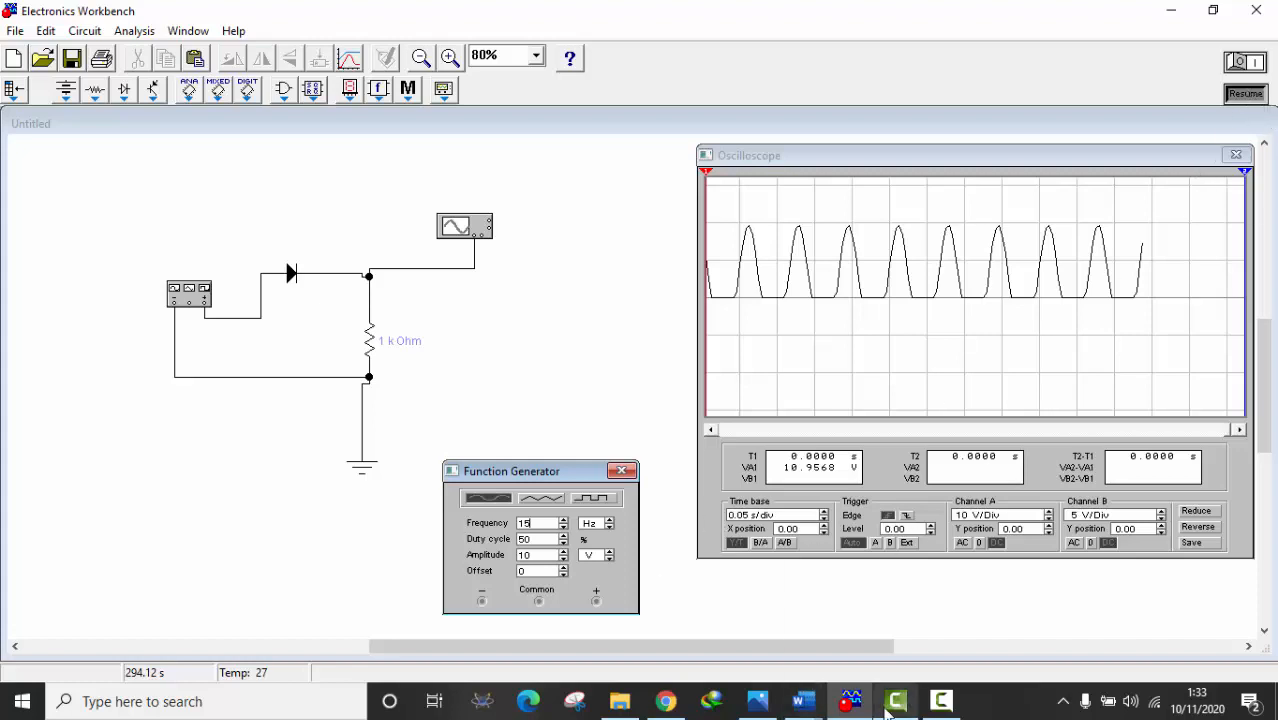
# Step: Switch to the Word document "MODUL Elektronika Dasar 1 (EDIT).doc" and examine the parallel clipper circuit in the "Clipper Dioda Sejajar" section
pyautogui.moveTo(888, 710)
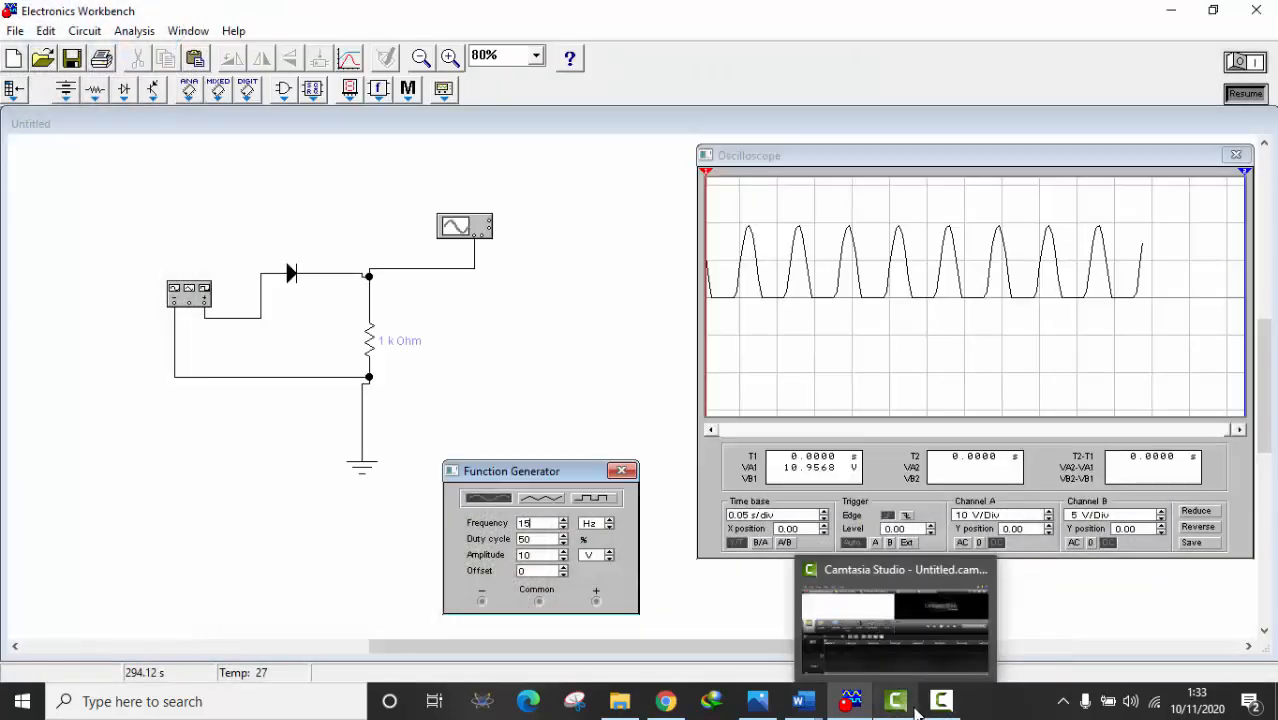
pyautogui.moveTo(942, 706)
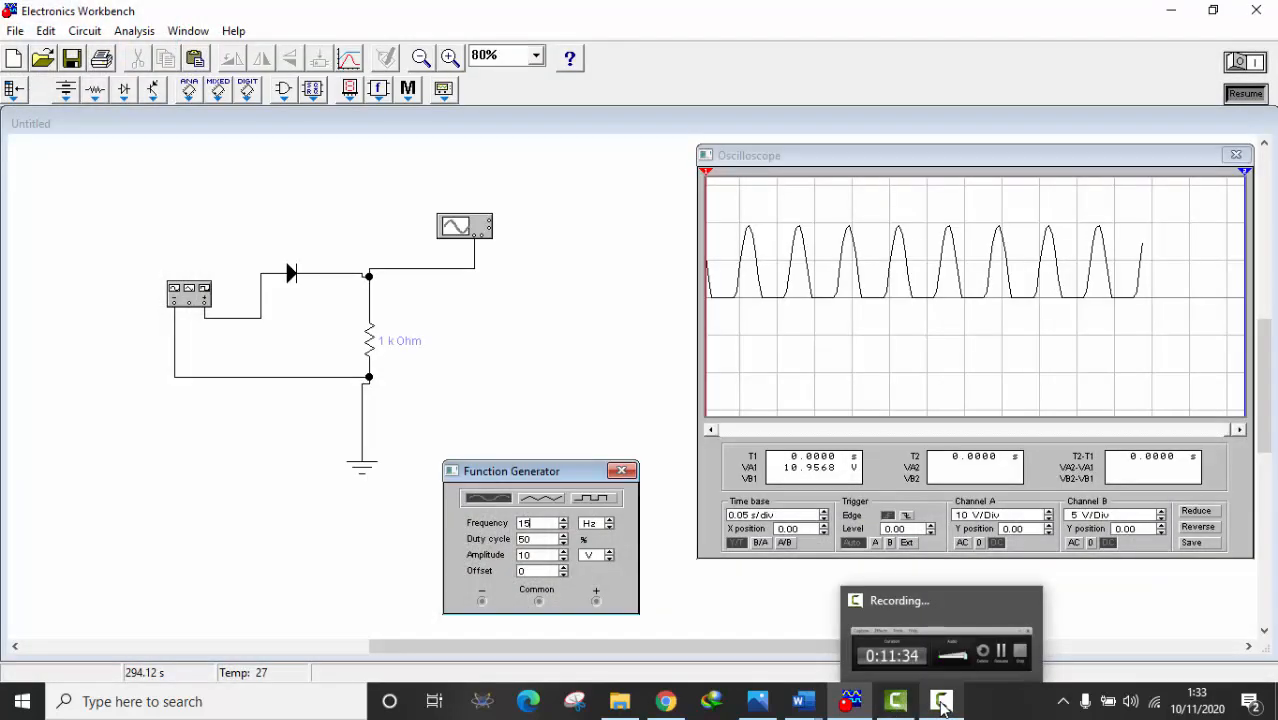
pyautogui.moveTo(817, 700)
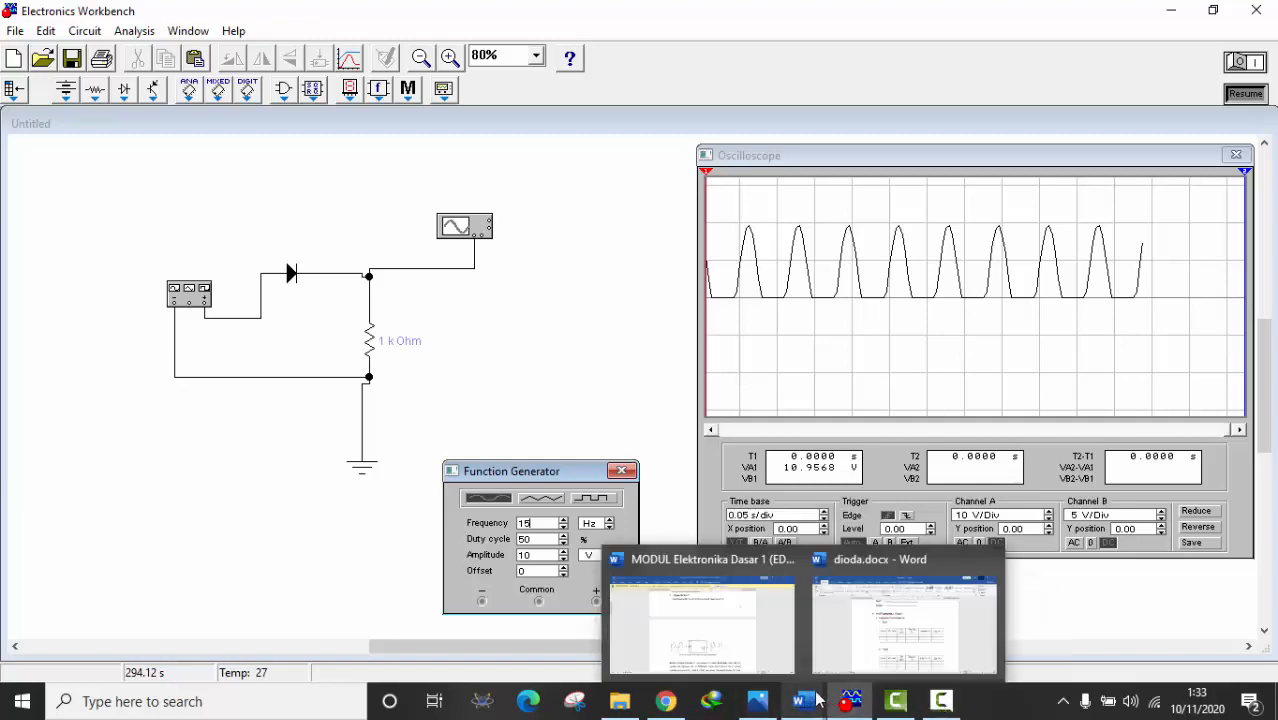
pyautogui.click(760, 646)
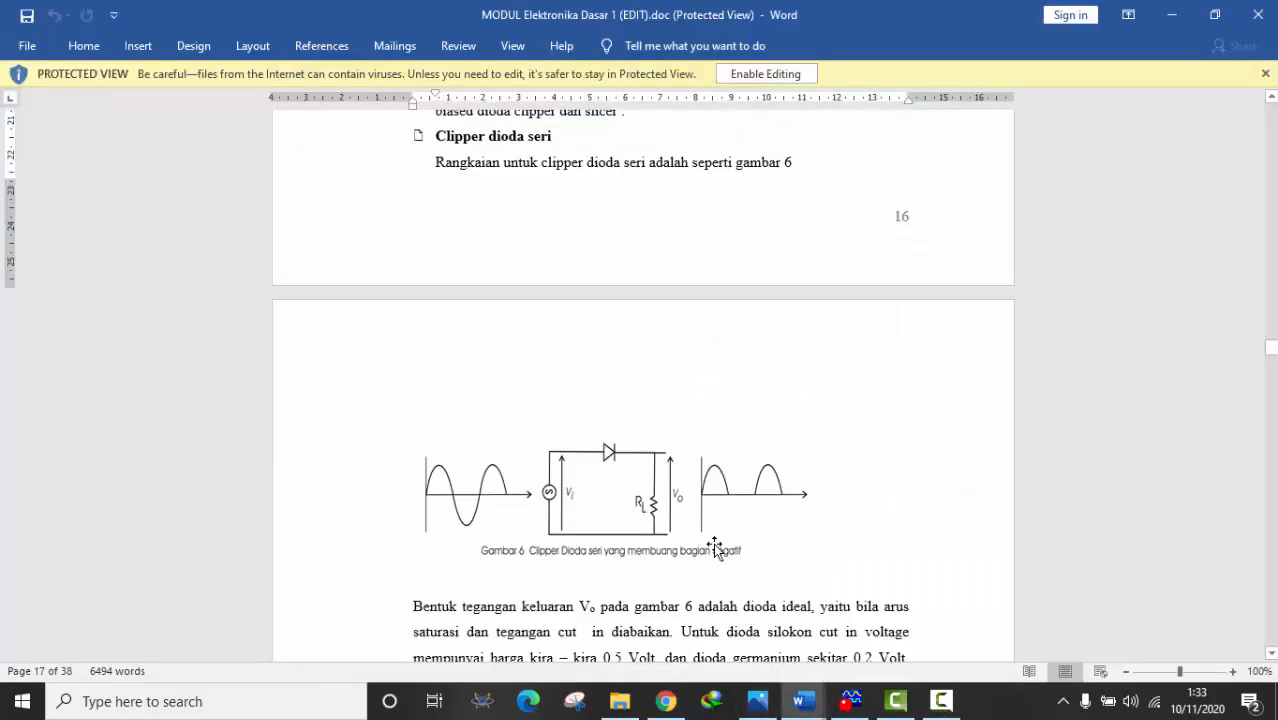
pyautogui.scroll(-7, 712, 545)
pyautogui.scroll(-8, 727, 538)
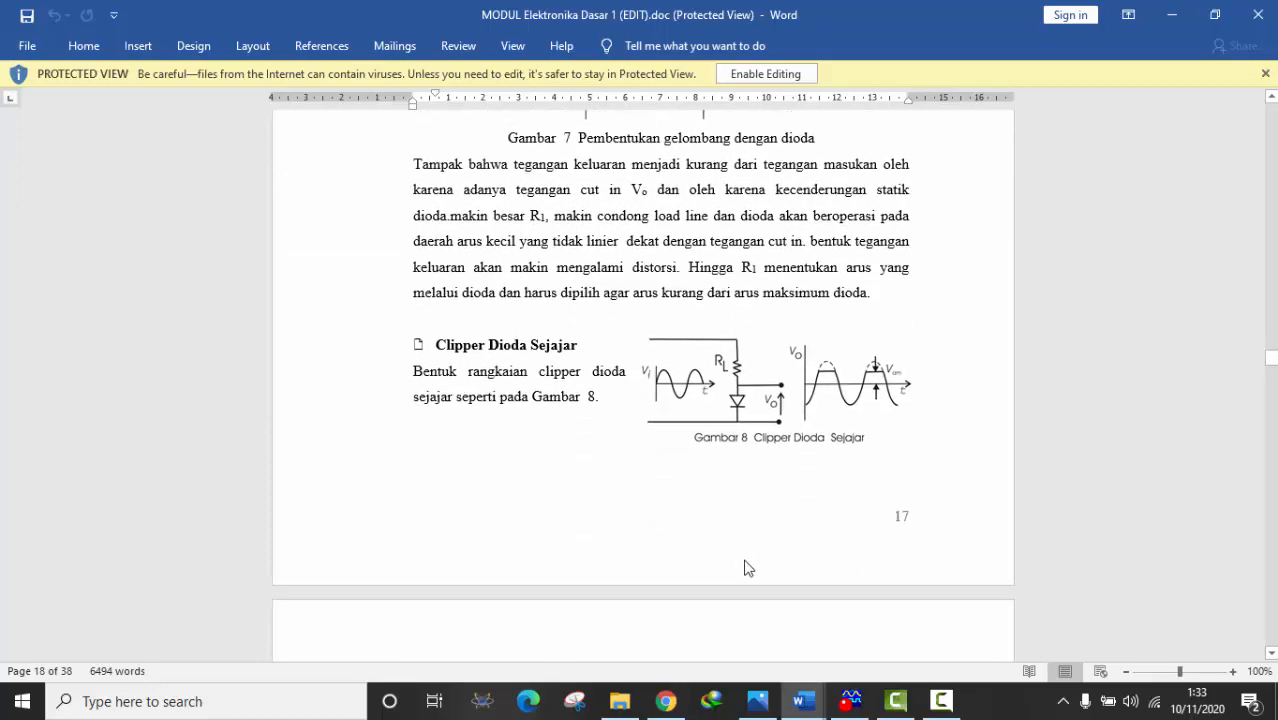
pyautogui.moveTo(926, 698)
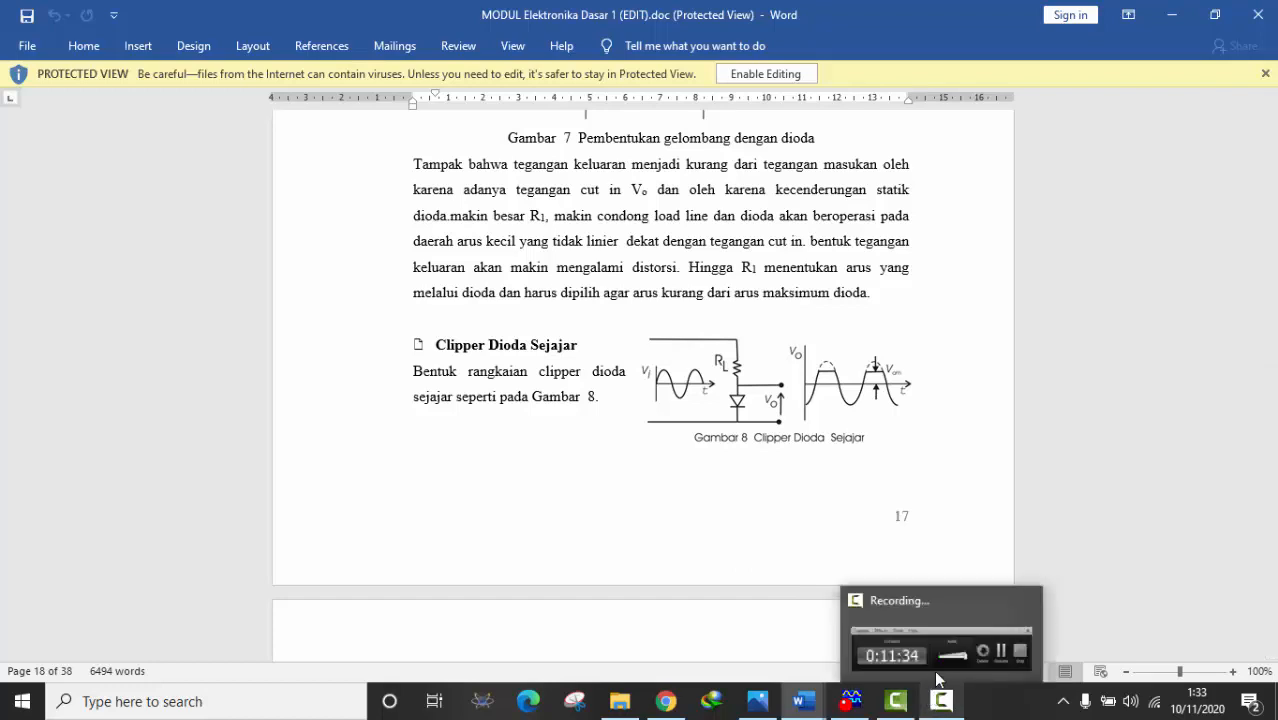
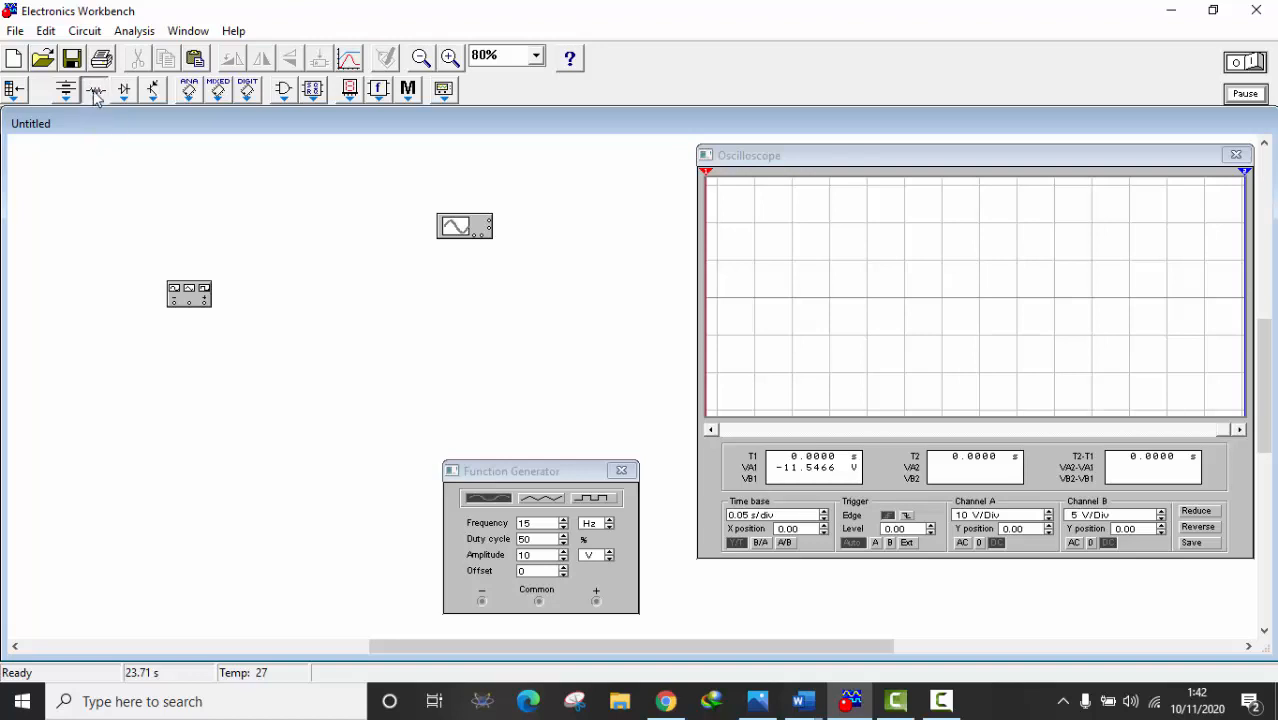
# Step: Place a 1 k Ohm resistor between the function generator and the oscilloscope, and rotate it to stand vertically
pyautogui.click(95, 90)
pyautogui.moveTo(325, 244); pyautogui.dragTo(342, 270)
pyautogui.click(406, 123)
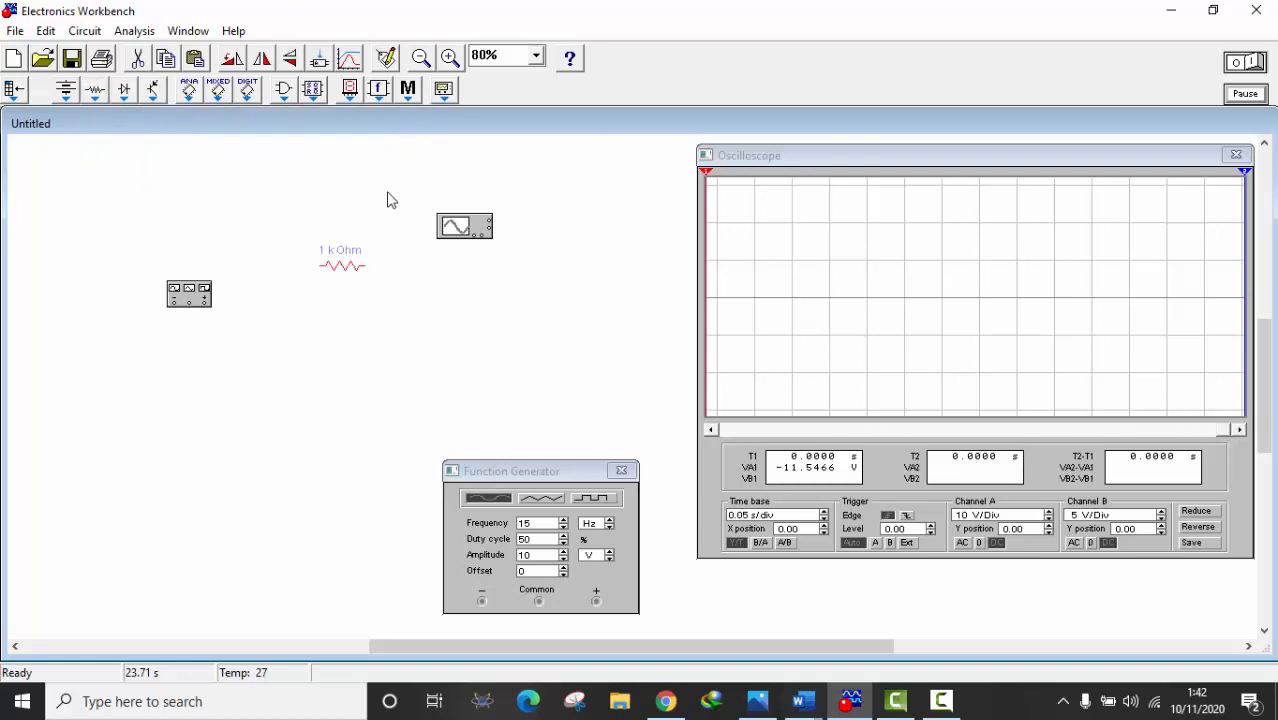
pyautogui.rightClick(353, 267)
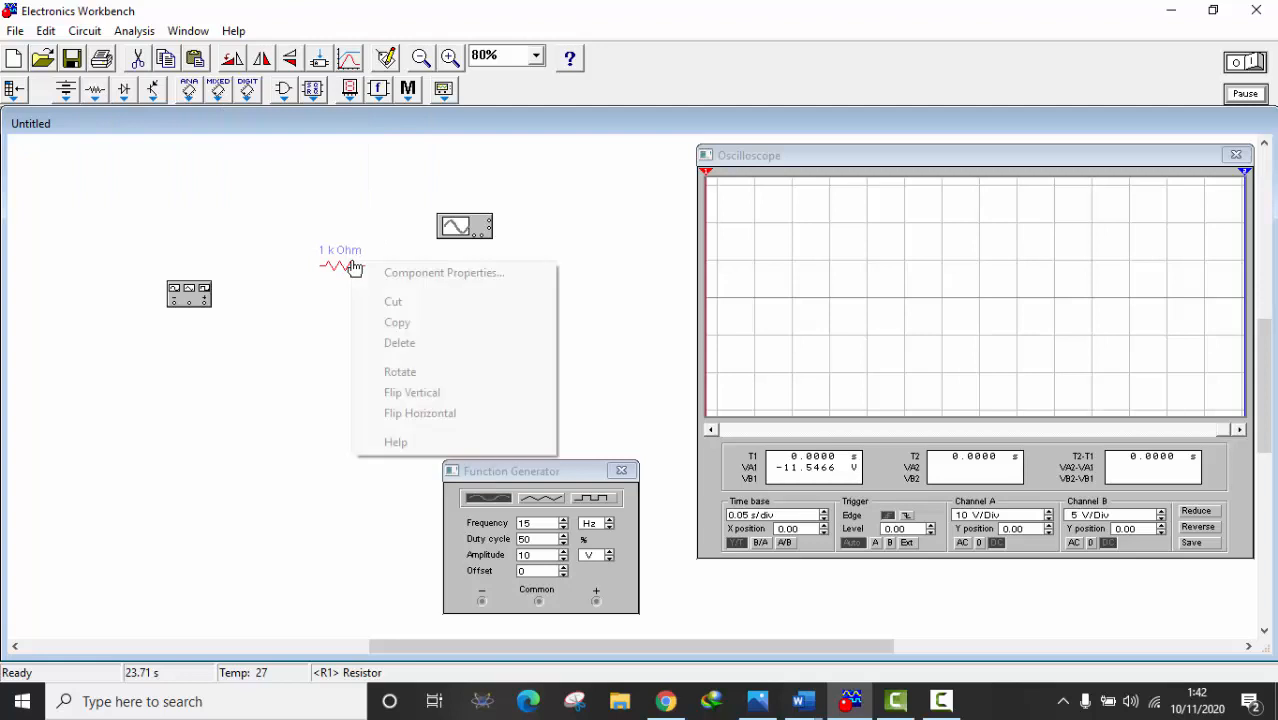
pyautogui.click(390, 372)
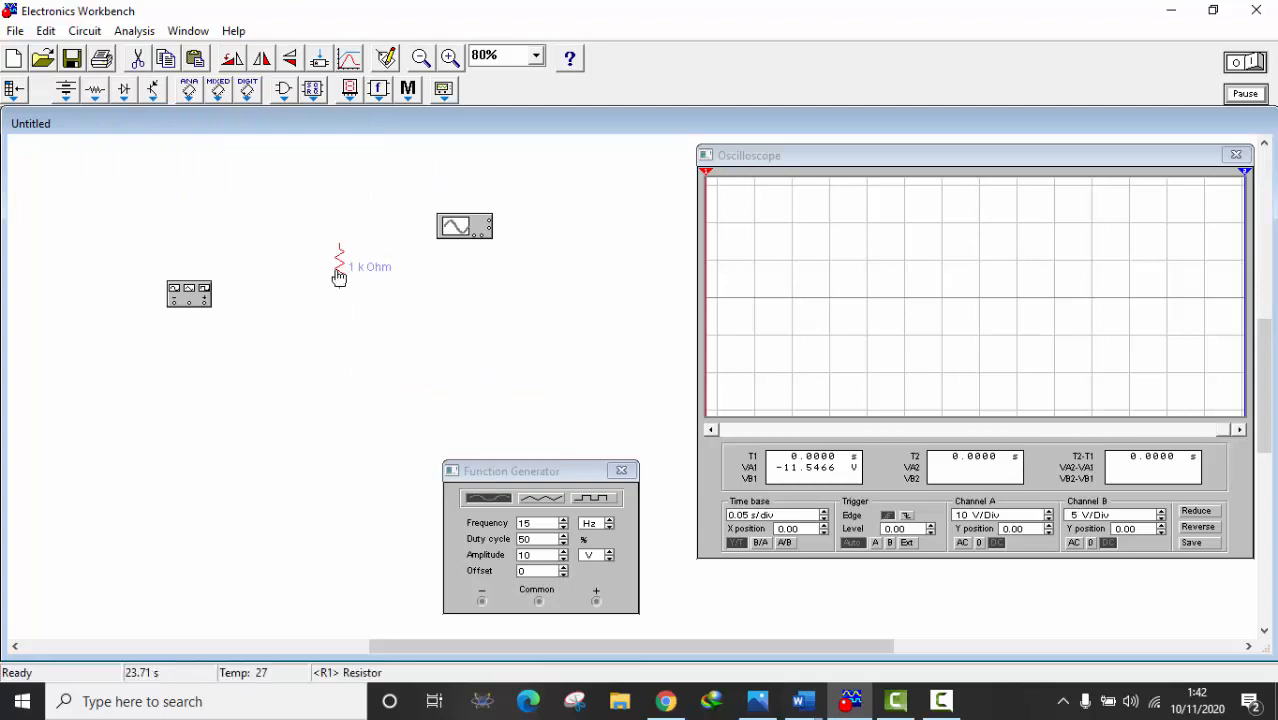
pyautogui.press('Delete')
pyautogui.hotkey('ctrl', 'z')
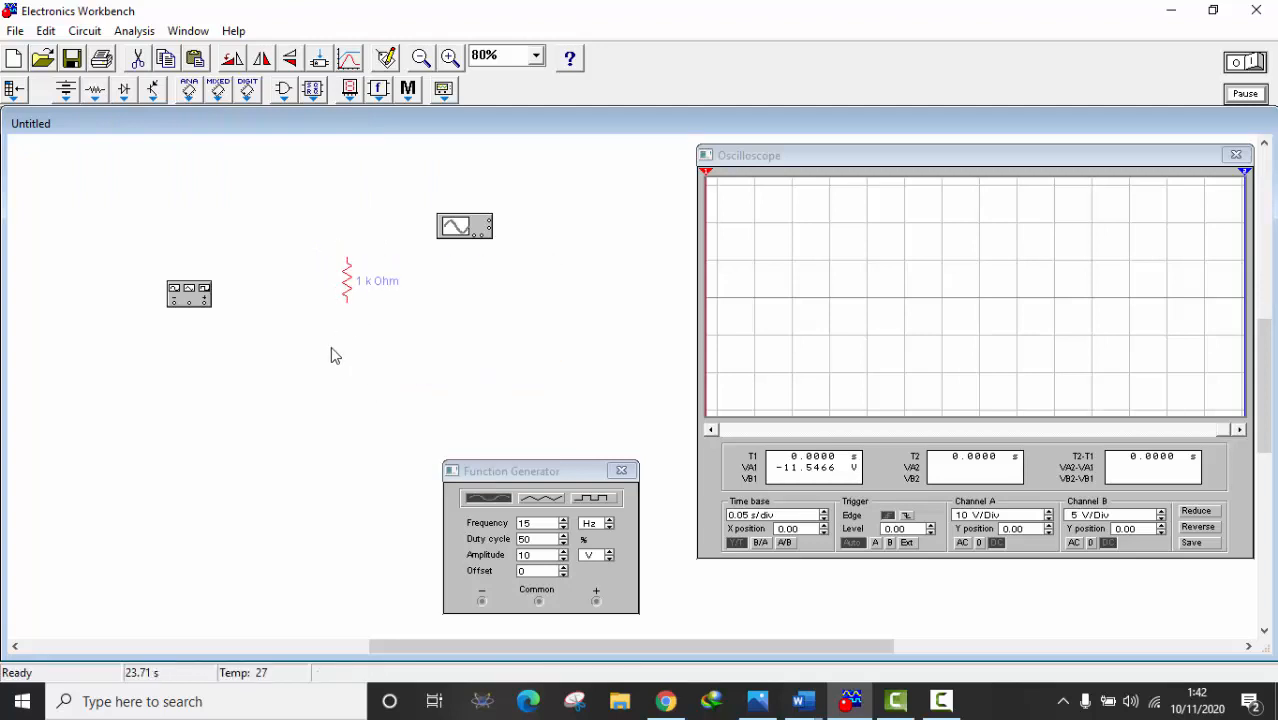
pyautogui.moveTo(282, 220); pyautogui.dragTo(373, 354)
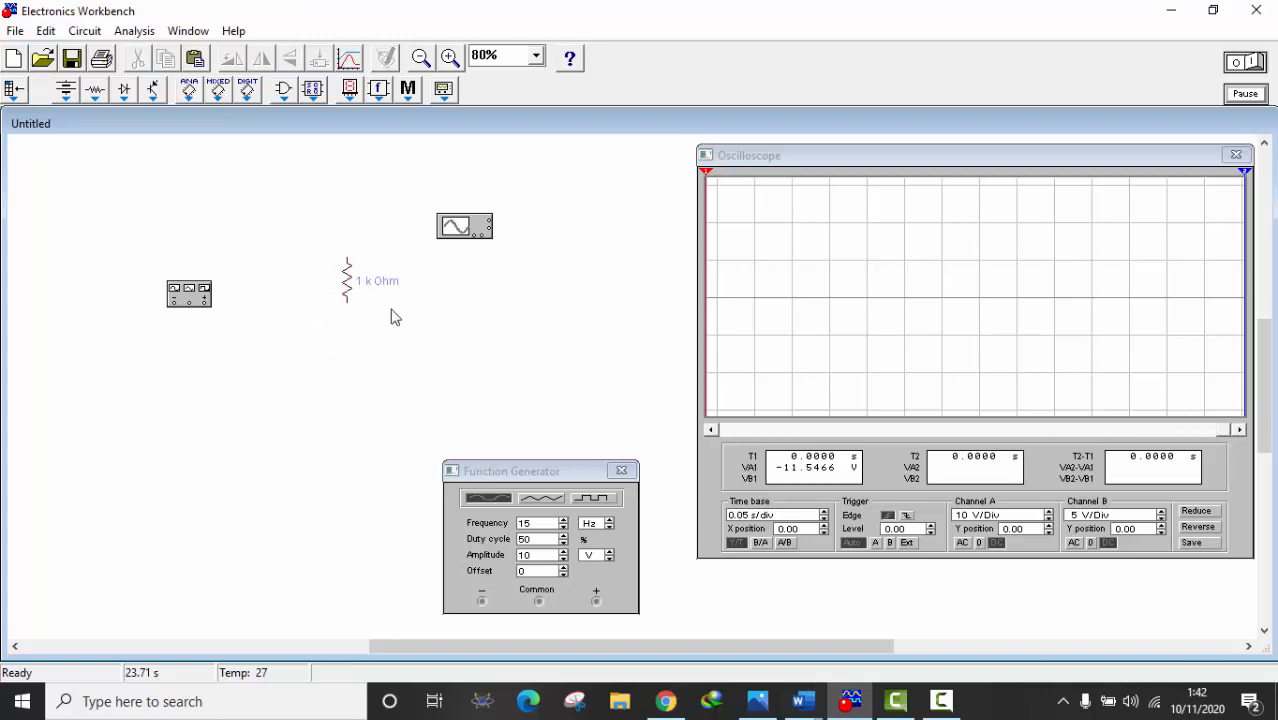
# Step: Place a diode directly below the resistor and rotate it so that it points downward
pyautogui.click(124, 90)
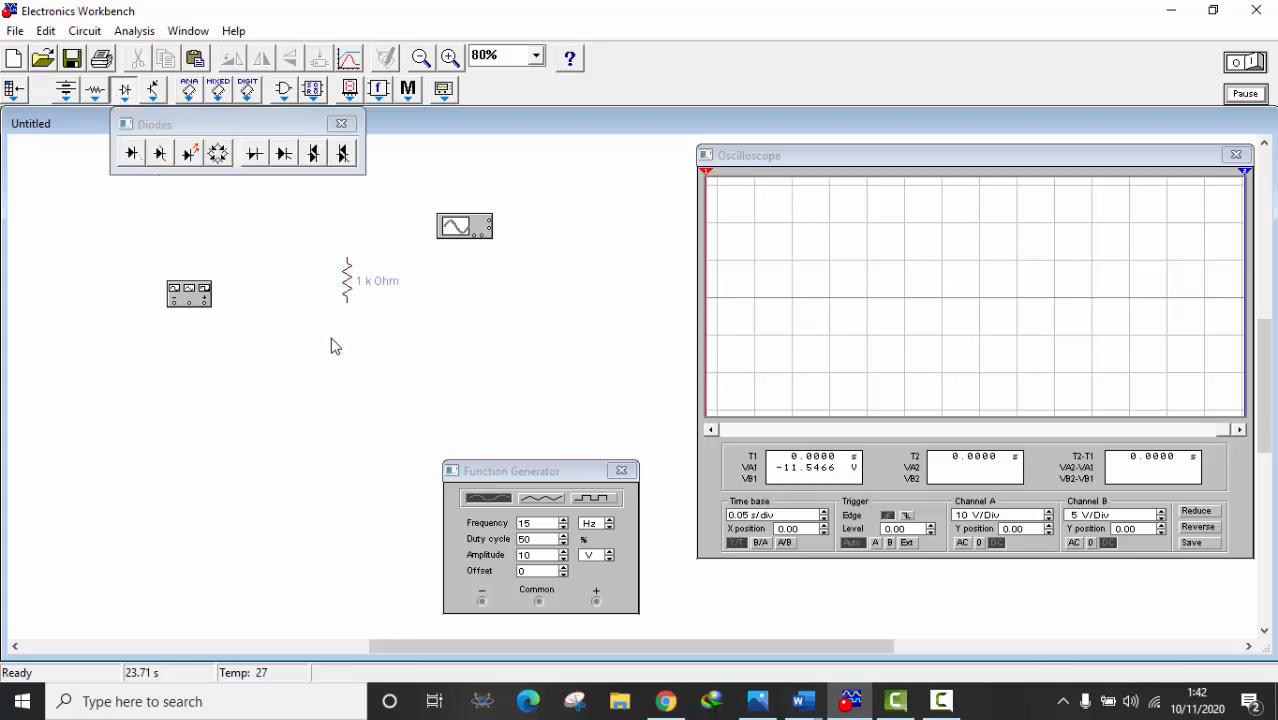
pyautogui.moveTo(335, 346); pyautogui.dragTo(343, 393)
pyautogui.click(341, 123)
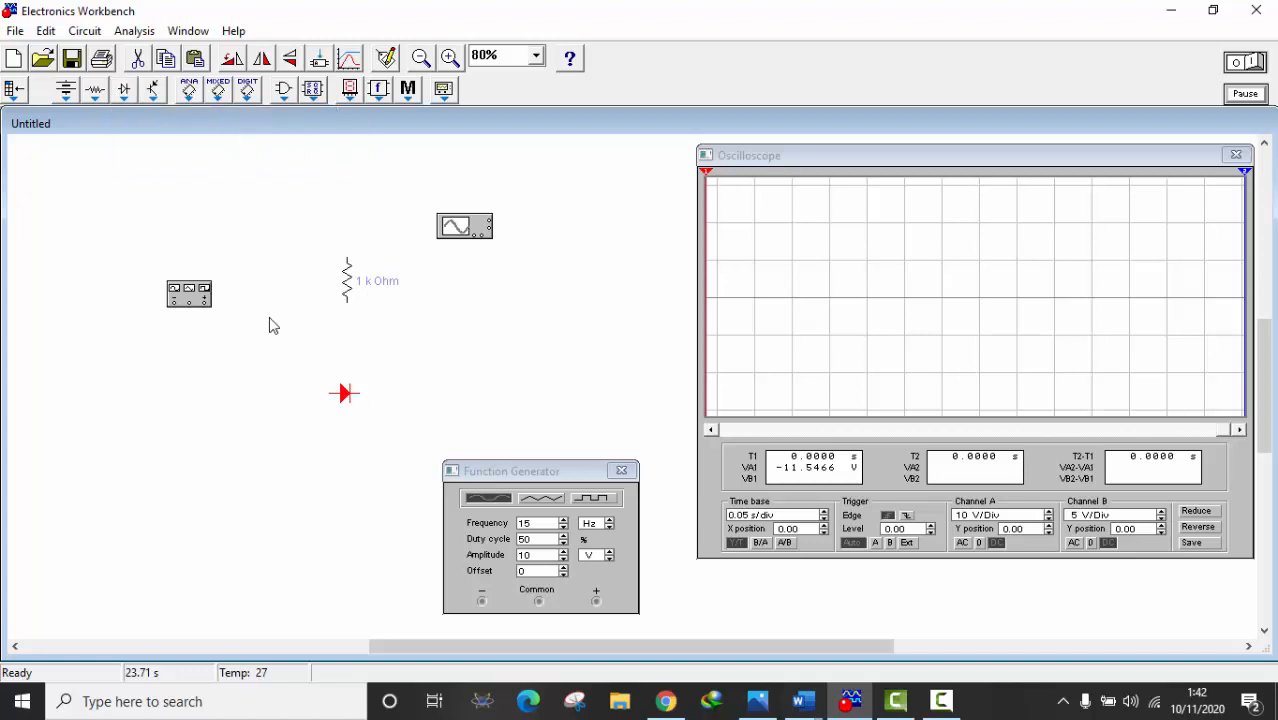
pyautogui.rightClick(343, 395)
pyautogui.click(400, 543)
pyautogui.rightClick(343, 393)
pyautogui.click(414, 500)
pyautogui.moveTo(348, 397); pyautogui.dragTo(362, 436)
pyautogui.click(315, 355)
pyautogui.click(391, 420)
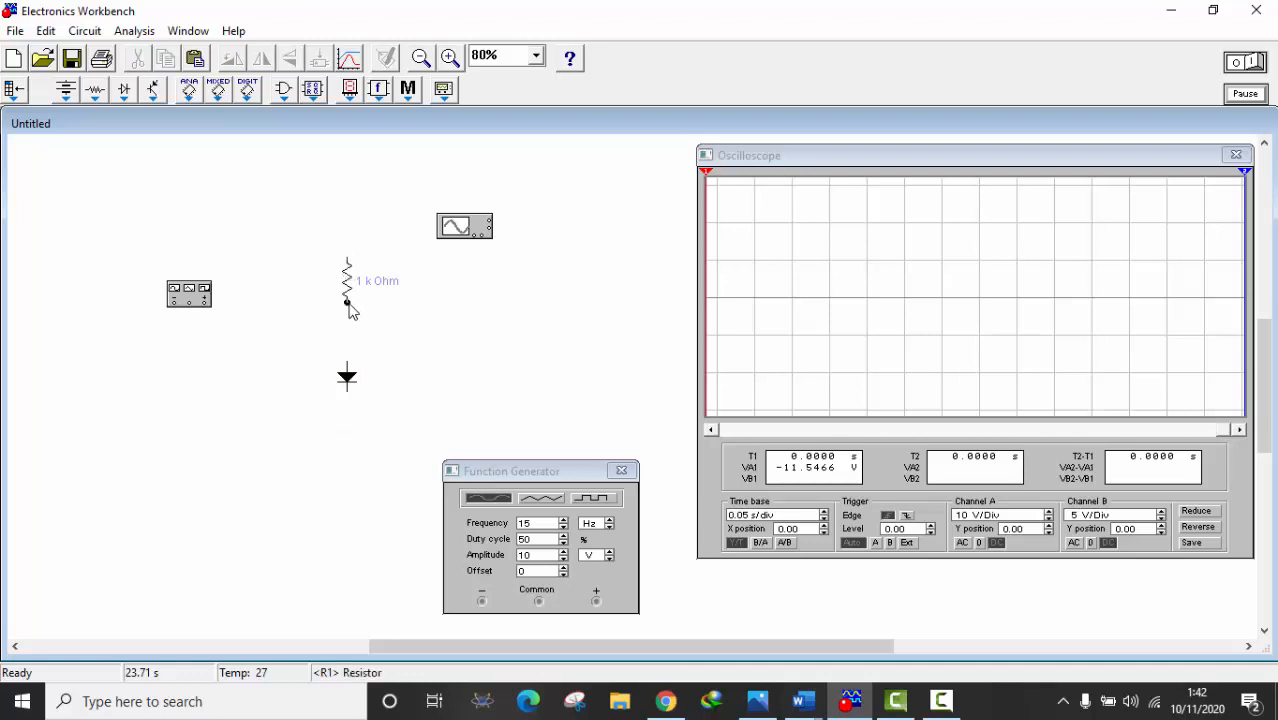
# Step: Wire the resistor and diode in series across the function generator's positive and negative terminals, and connect oscilloscope channel A between them
pyautogui.moveTo(350, 350); pyautogui.dragTo(347, 362)
pyautogui.moveTo(321, 266); pyautogui.dragTo(211, 299)
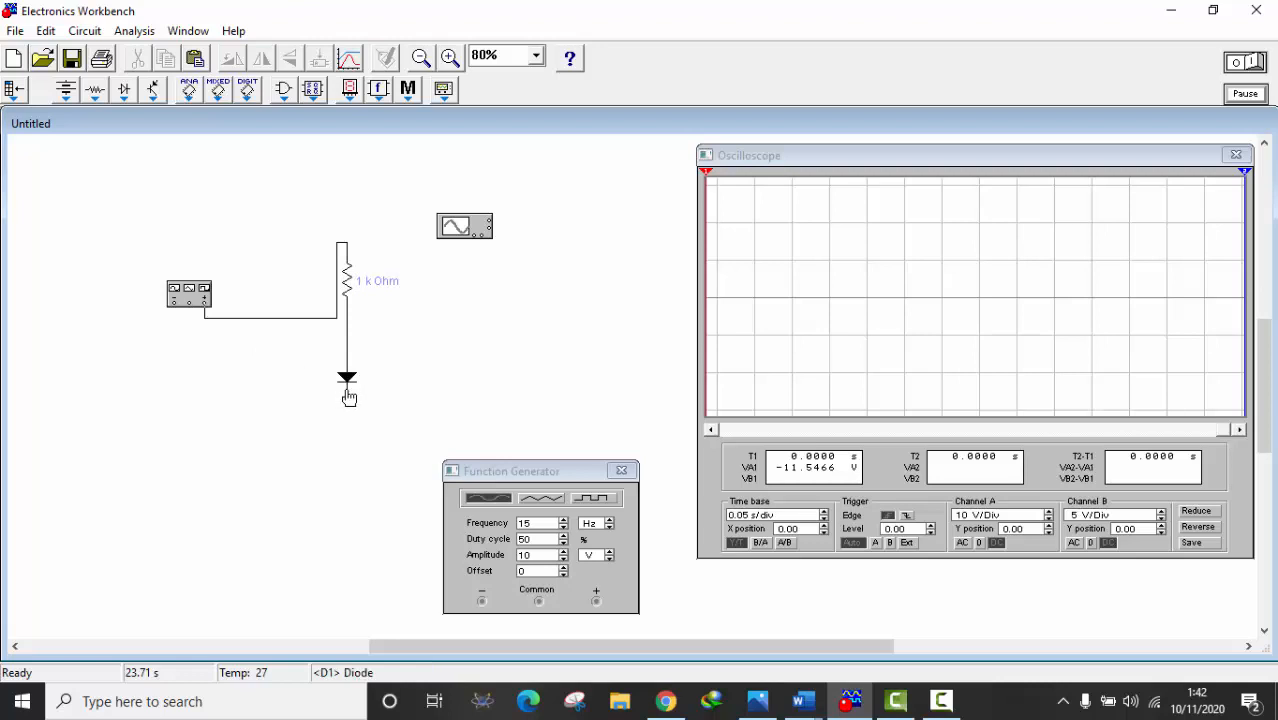
pyautogui.moveTo(347, 390); pyautogui.dragTo(174, 304)
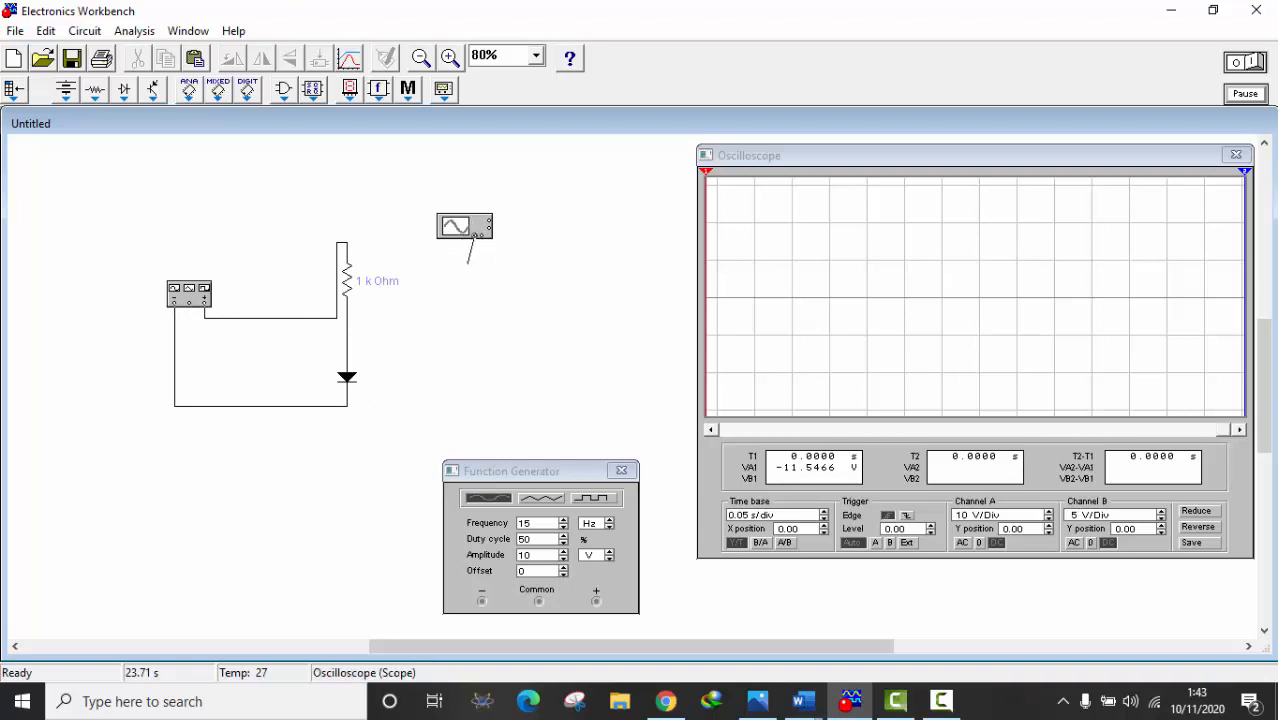
pyautogui.moveTo(468, 263); pyautogui.dragTo(346, 341)
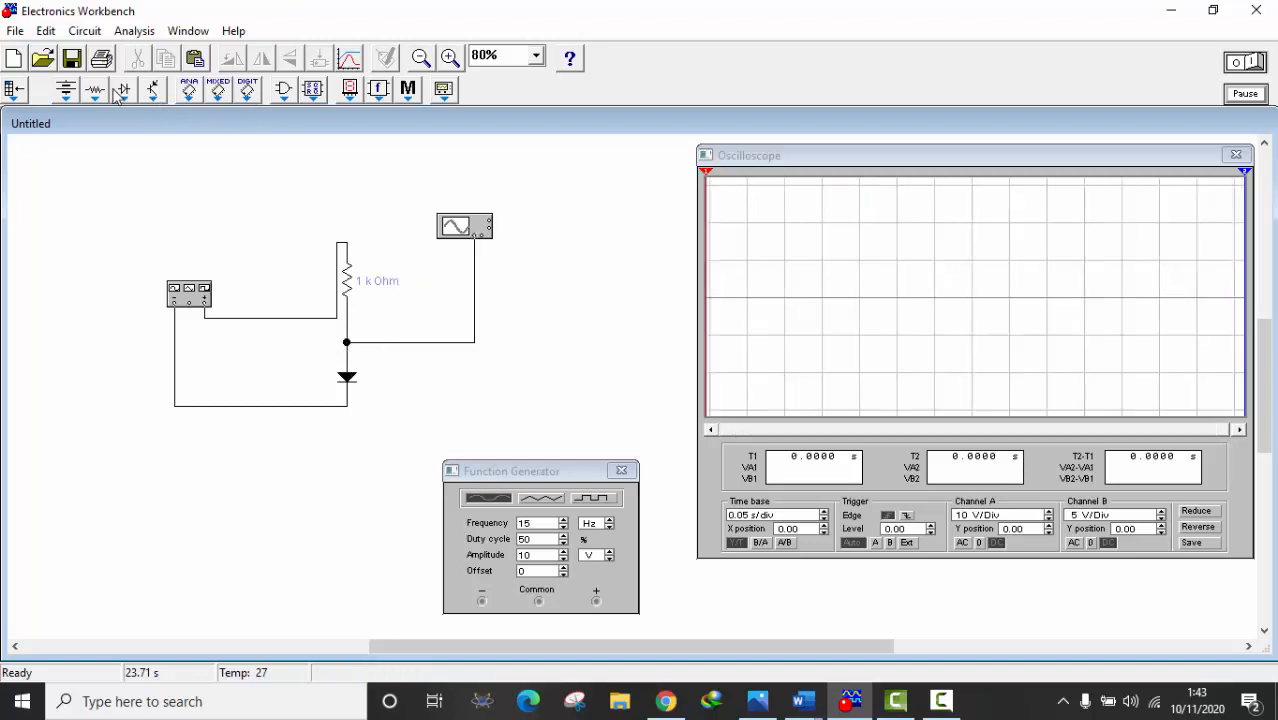
# Step: Place a ground symbol below the diode and wire it to the diode's lower node
pyautogui.click(66, 90)
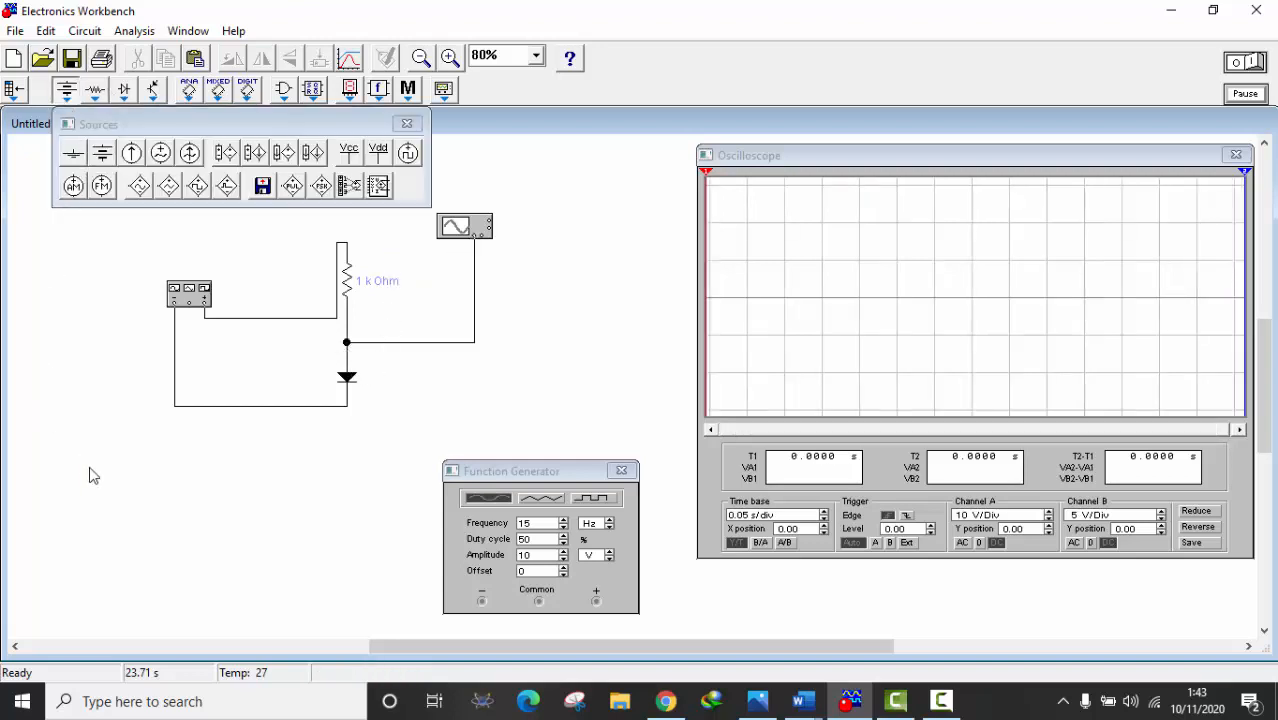
pyautogui.moveTo(90, 467); pyautogui.dragTo(331, 486)
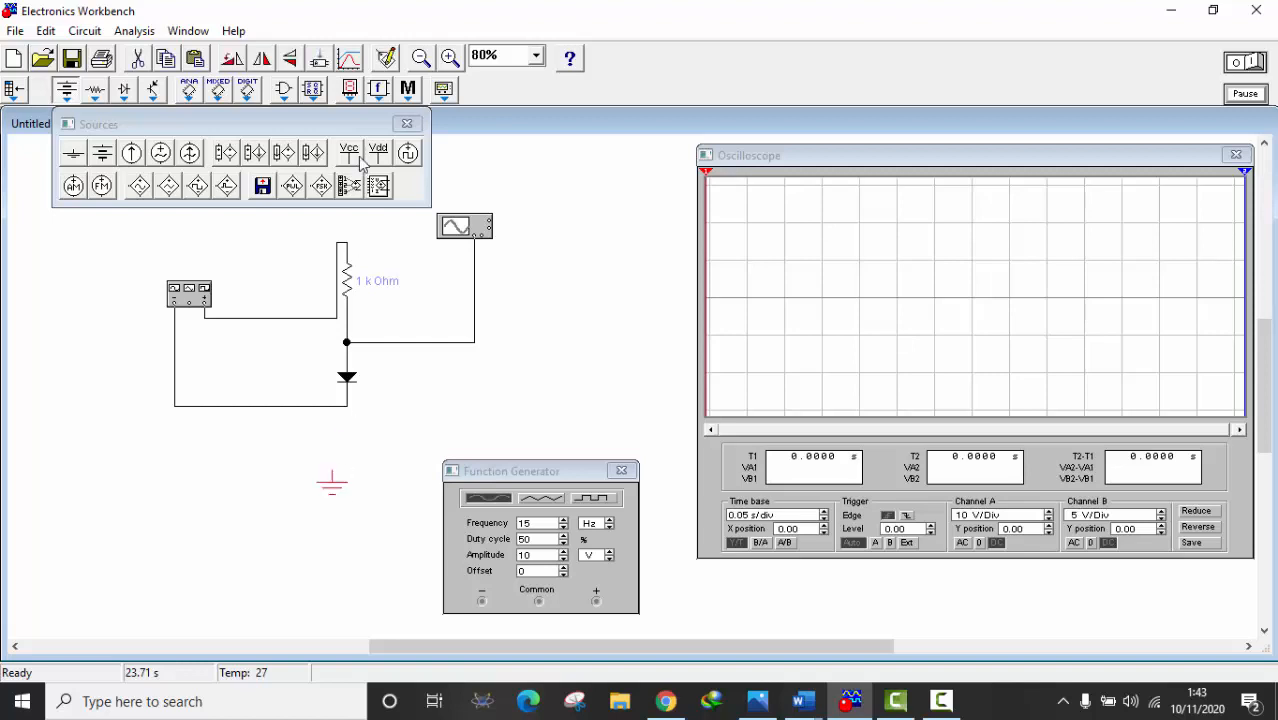
pyautogui.click(407, 123)
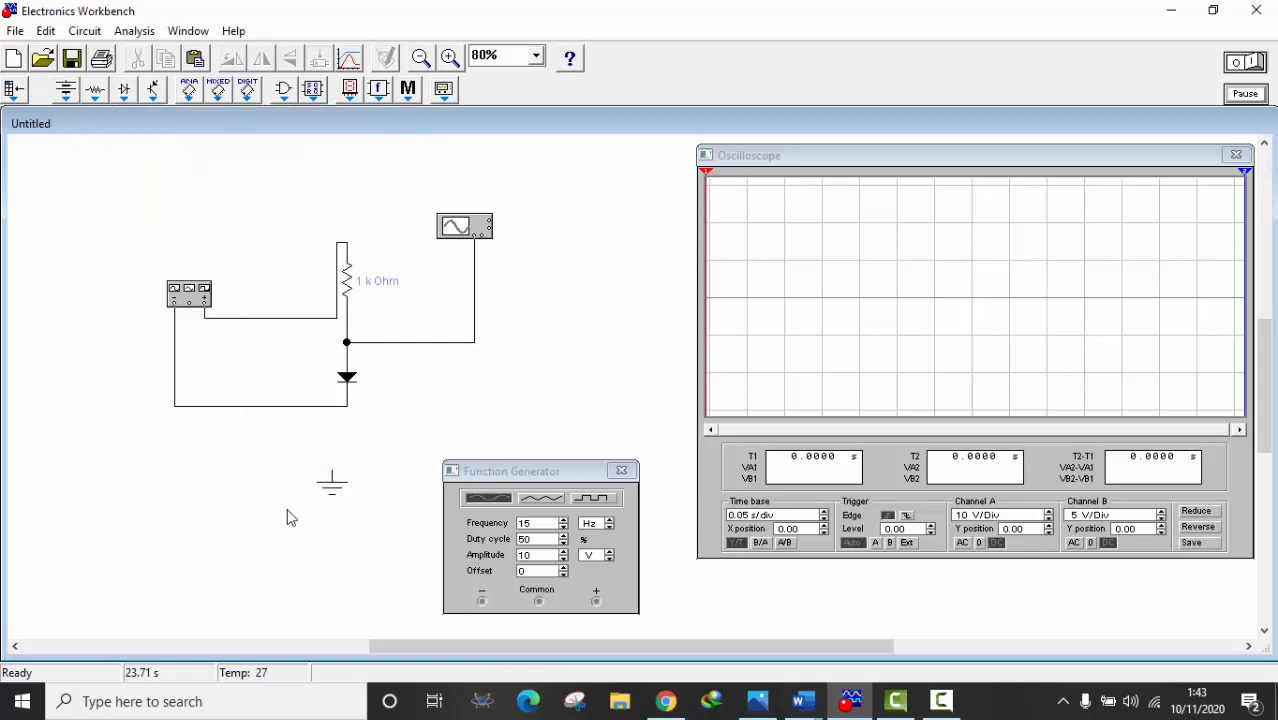
pyautogui.moveTo(287, 511); pyautogui.dragTo(368, 559)
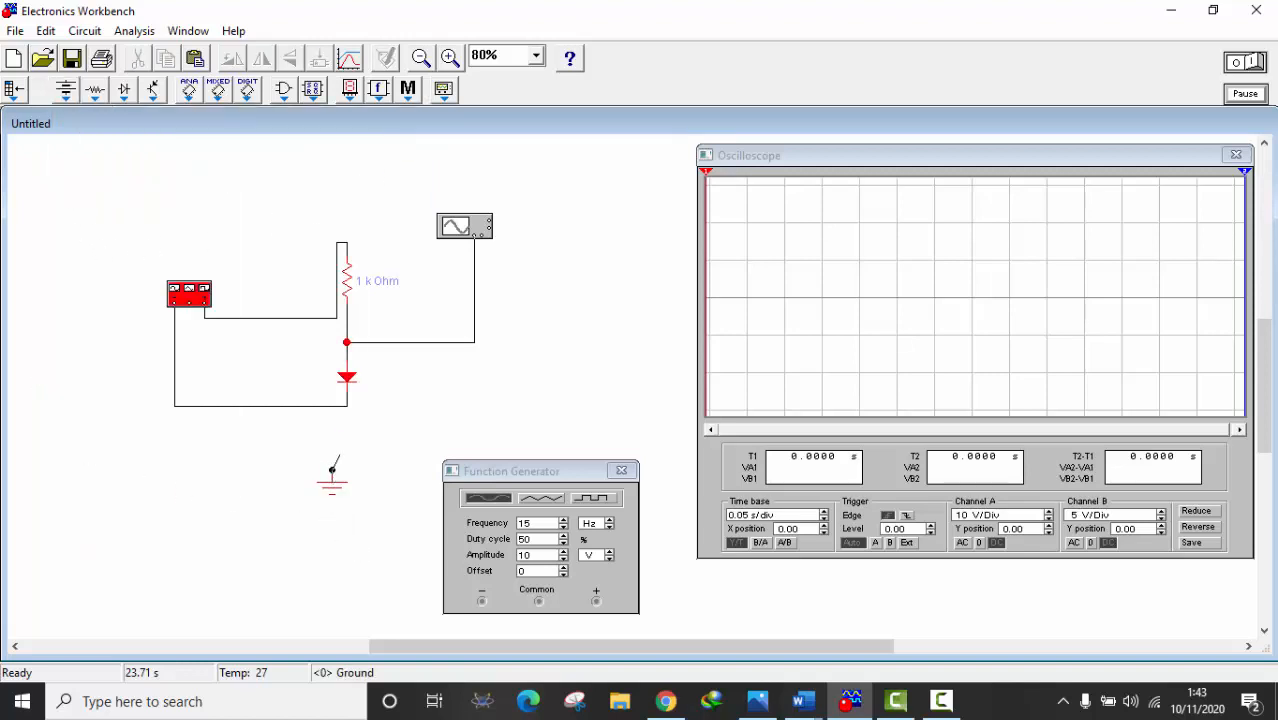
pyautogui.moveTo(346, 406); pyautogui.dragTo(346, 406)
pyautogui.click(365, 408)
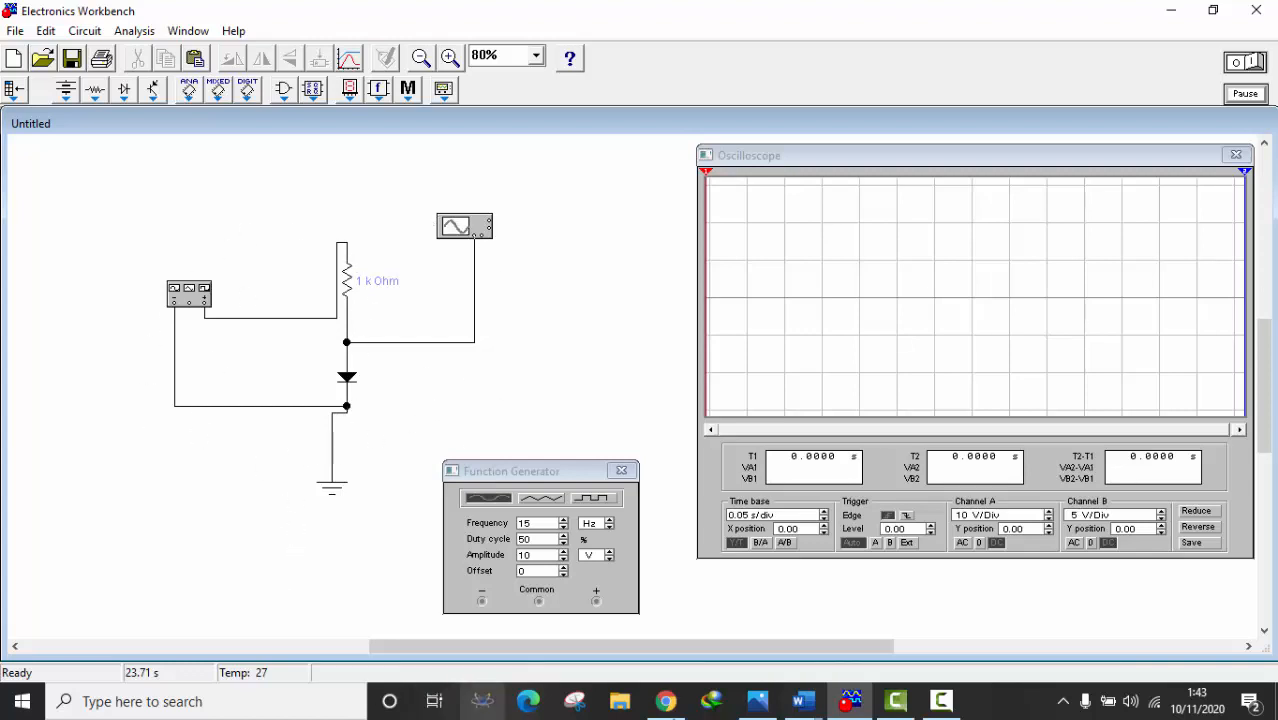
# Step: Check the circuit against the "Clipper Dioda Sejajar" figure in the Word document "MODUL Elektronika Dasar 1 (EDIT).doc", and return to Electronics Workbench
pyautogui.click(802, 701)
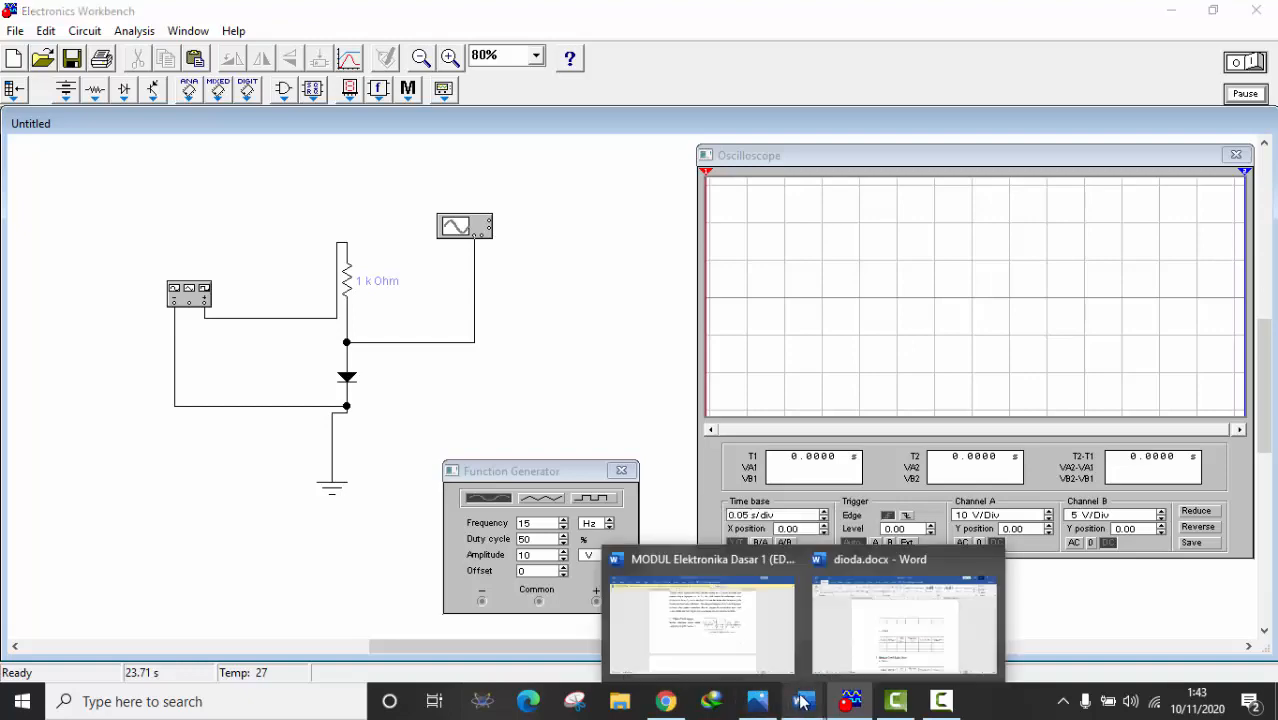
pyautogui.click(745, 658)
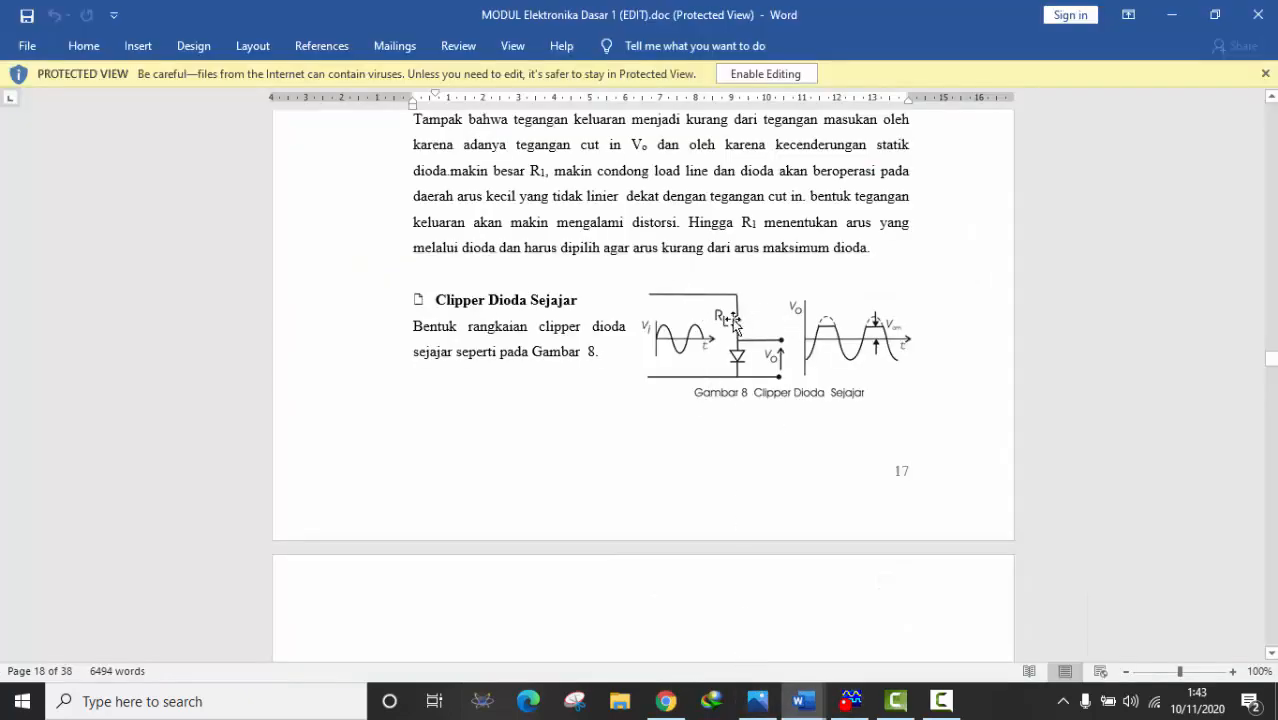
pyautogui.click(862, 690)
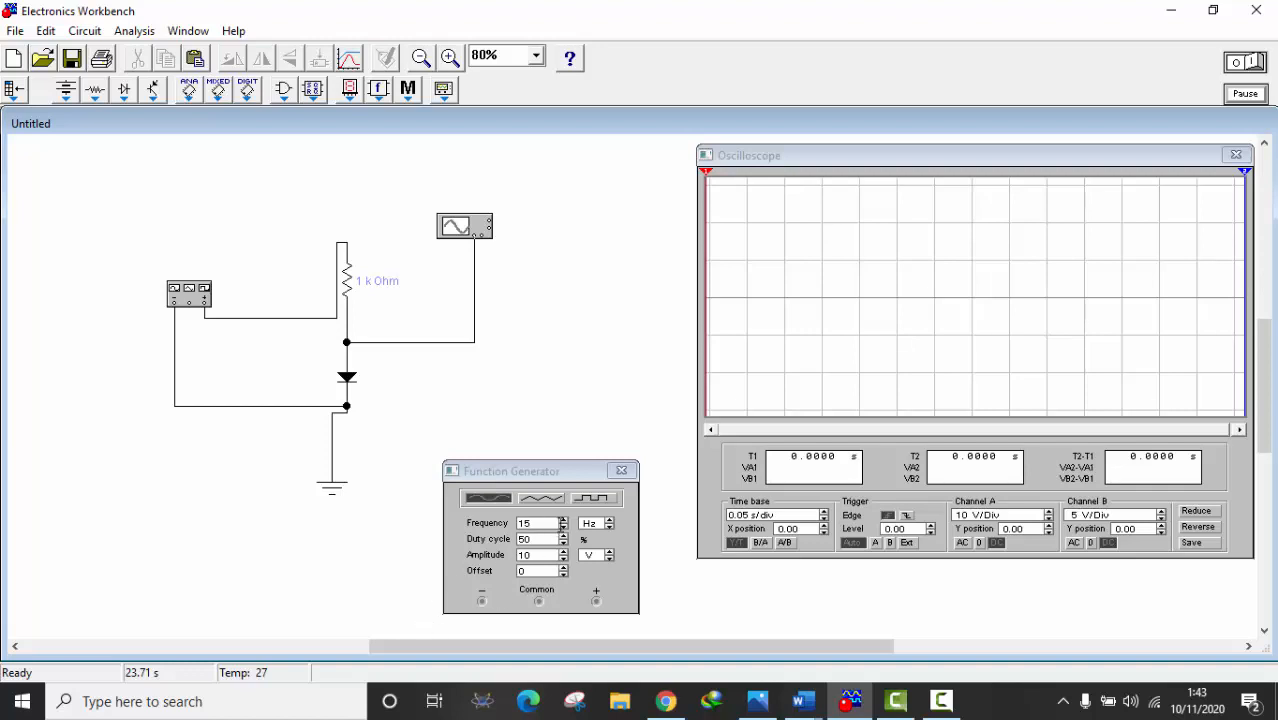
# Step: Set the function generator's frequency to 5 Hz, run the parallel clipper simulation and pause it to hold the waveform
pyautogui.doubleClick(547, 523)
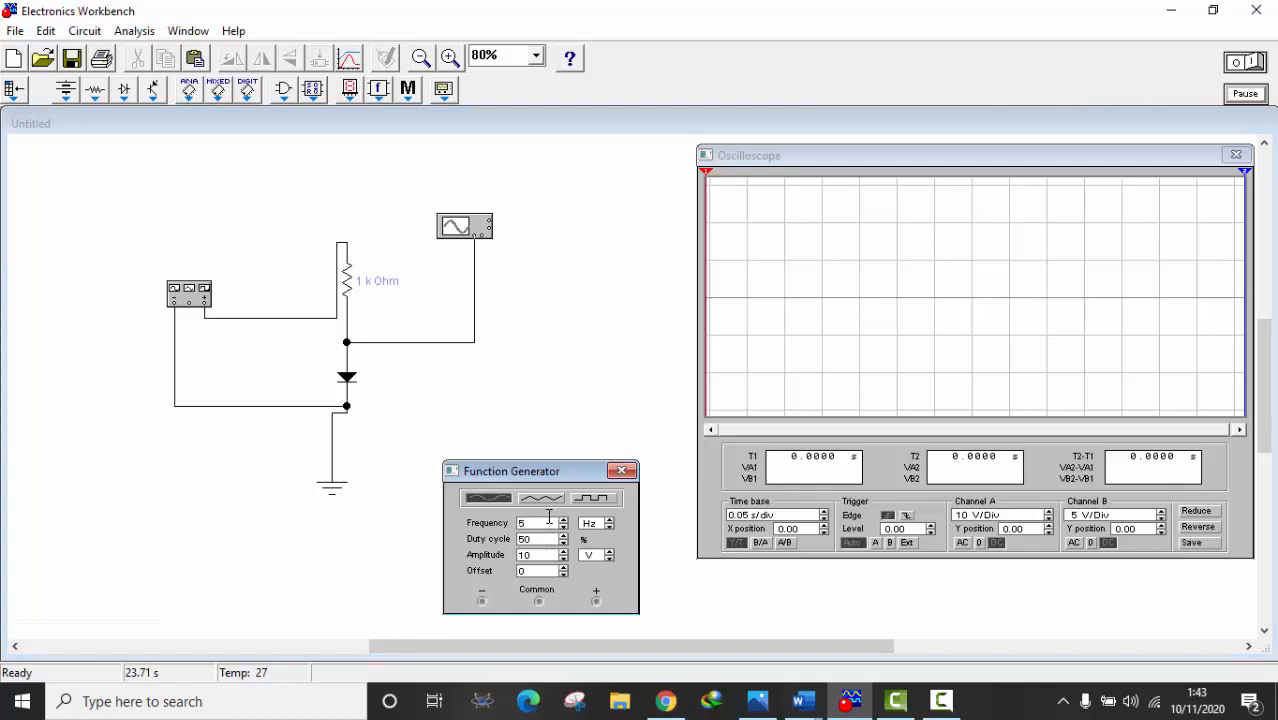
pyautogui.click(1246, 64)
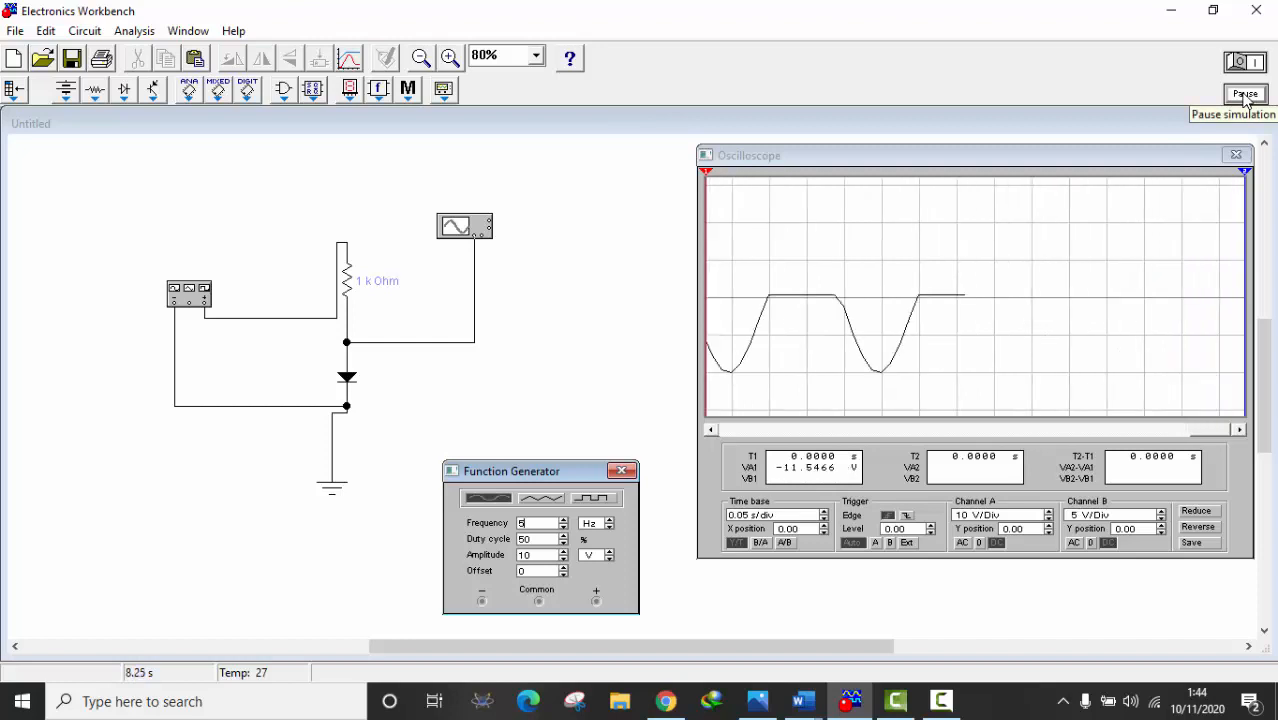
pyautogui.click(1245, 94)
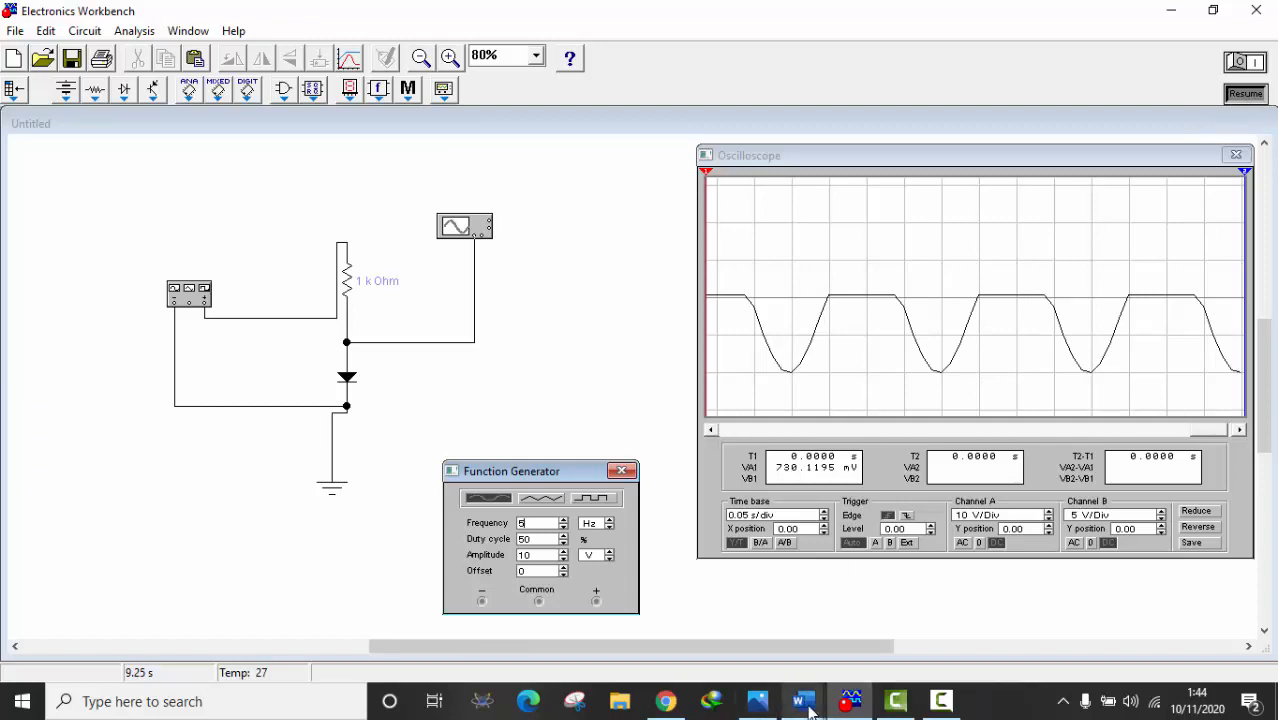
# Step: Compare the output with the waveform in Gambar 8 of the Word document "MODUL Elektronika Dasar 1 (EDIT).doc", and return to Electronics Workbench
pyautogui.moveTo(803, 700)
pyautogui.click(748, 620)
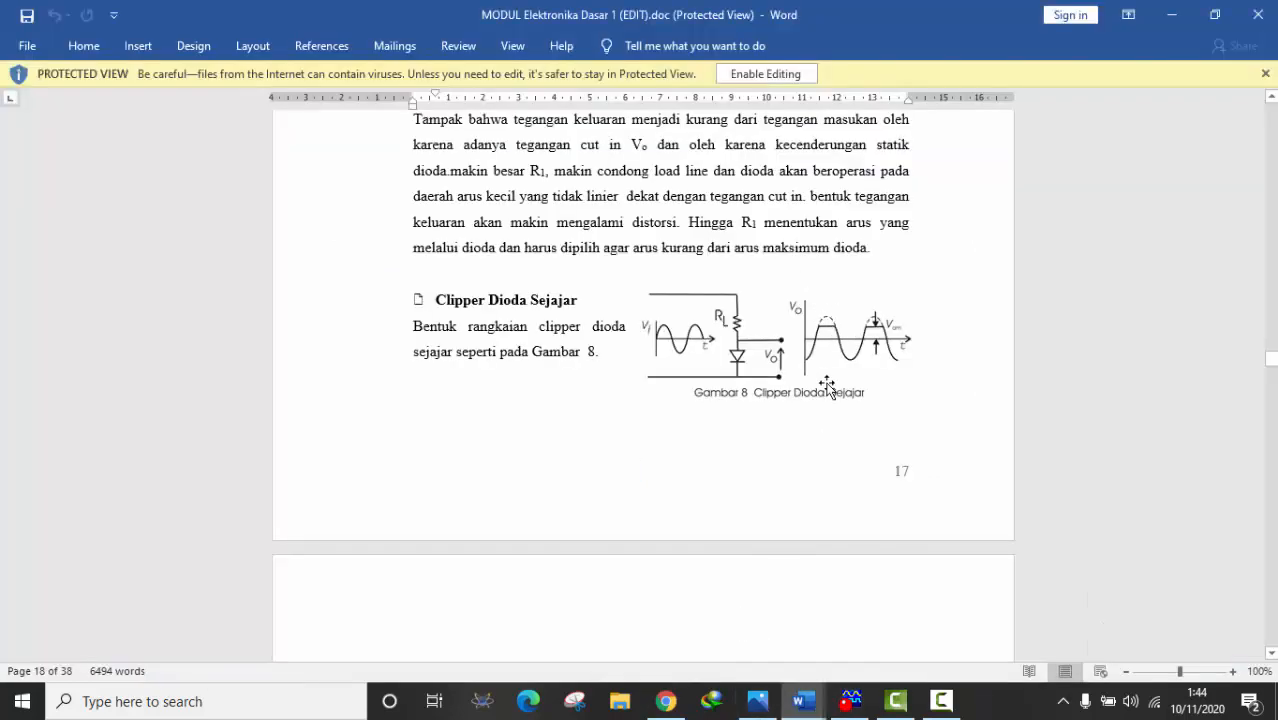
pyautogui.click(855, 706)
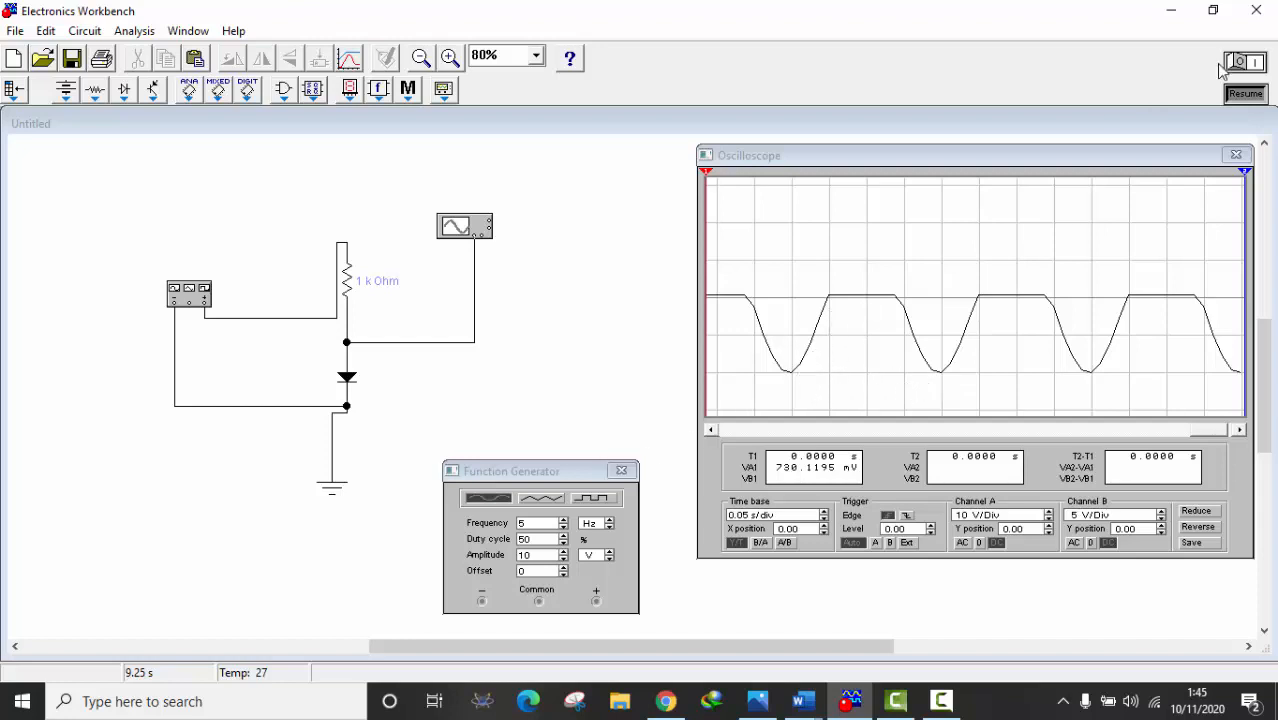
# Step: Resume the parallel clipper simulation with the function generator's frequency set to 10 Hz, and leave it paused on the waveform
pyautogui.click(1245, 93)
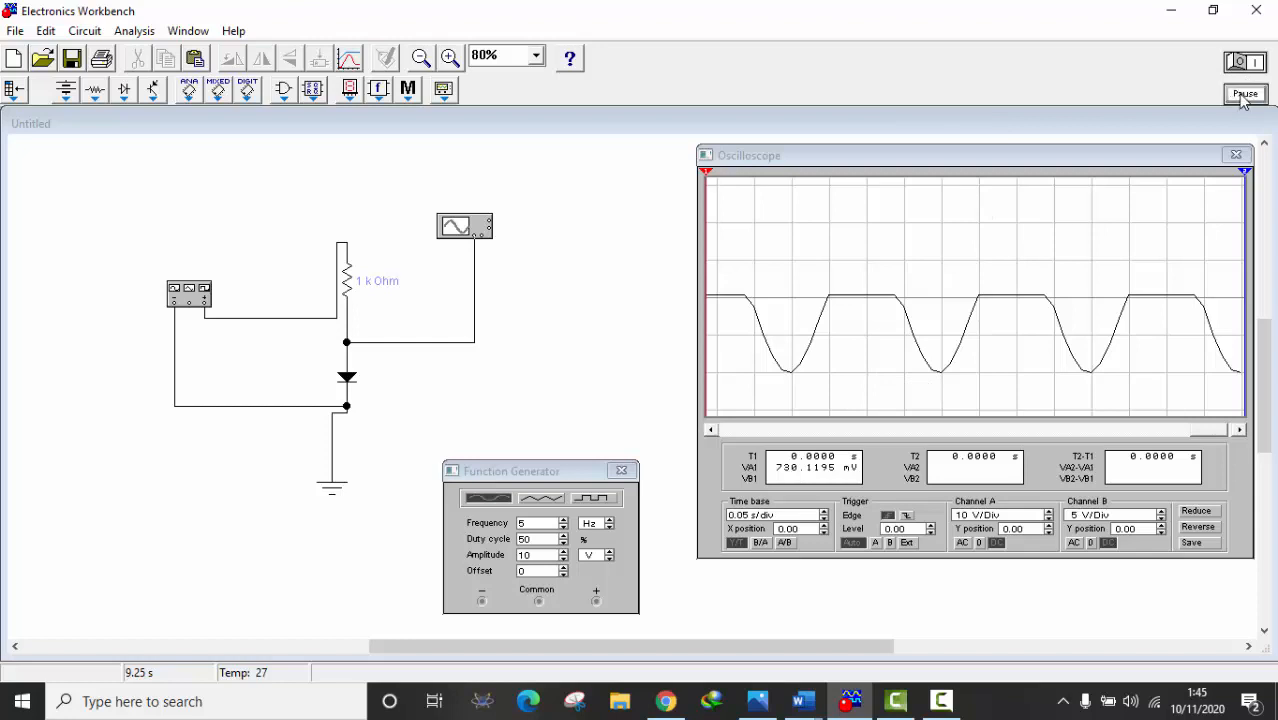
pyautogui.doubleClick(541, 523)
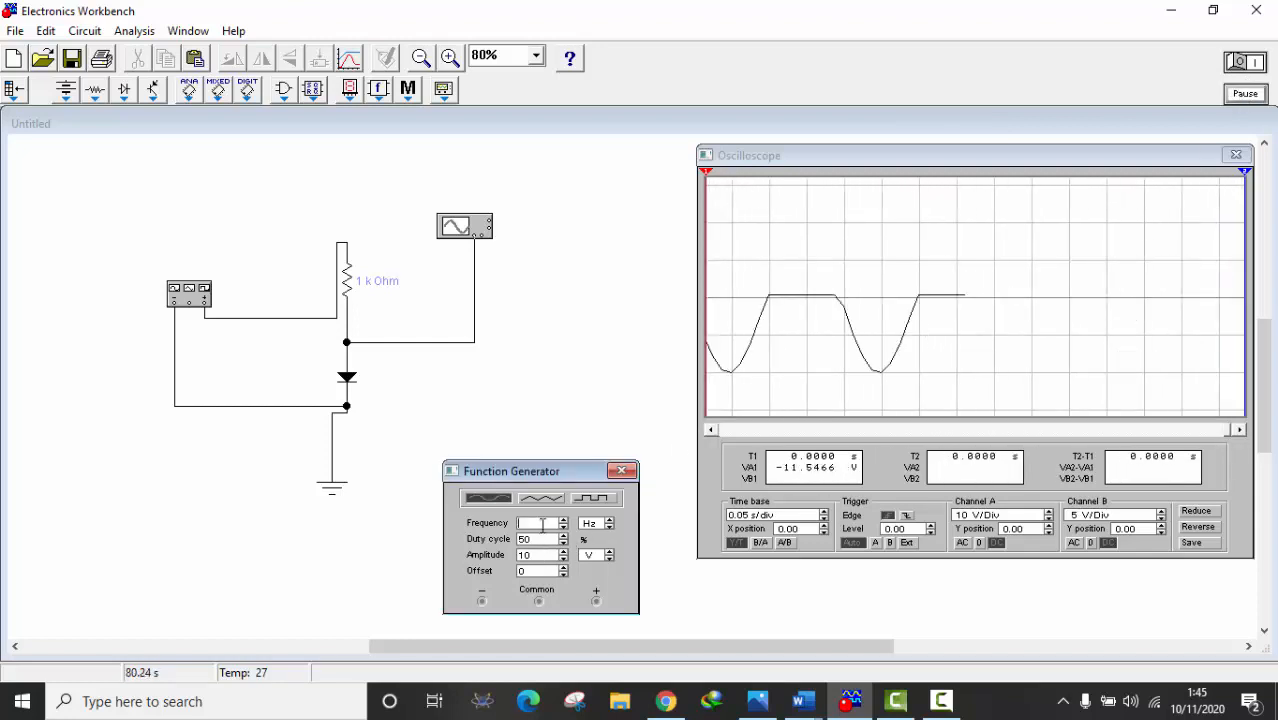
pyautogui.write('10')
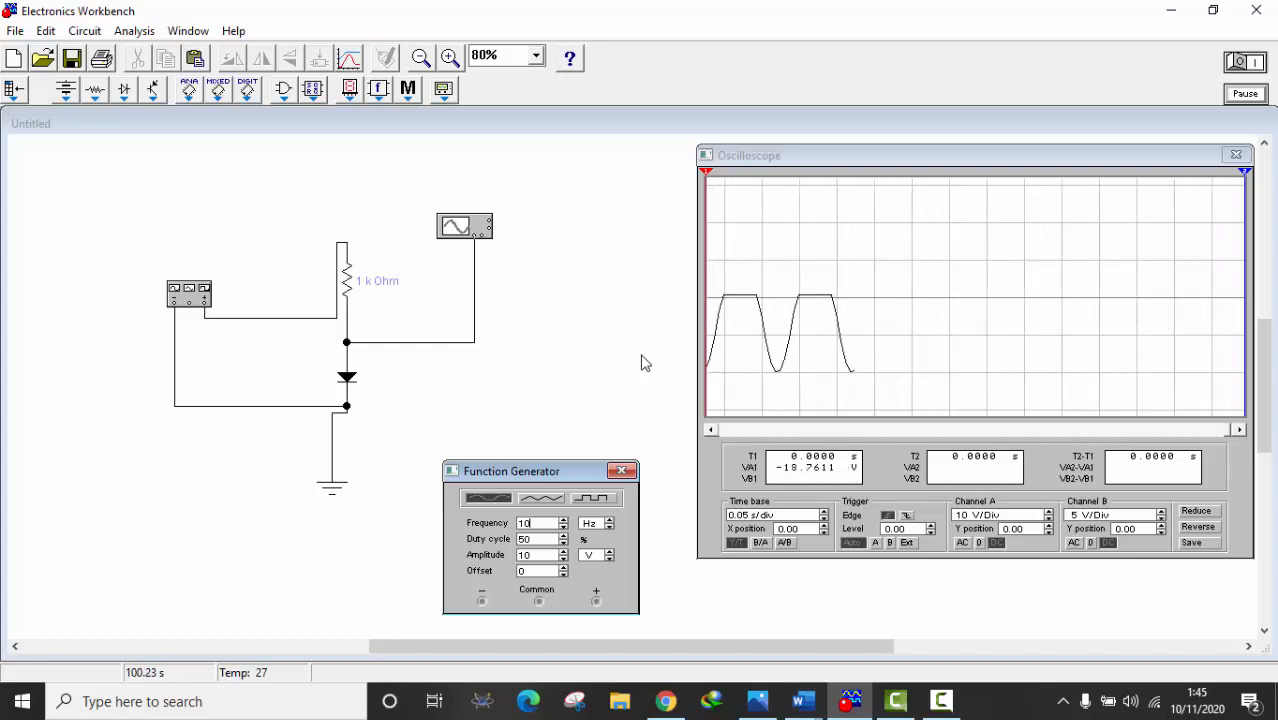
pyautogui.click(1235, 98)
pyautogui.click(1235, 96)
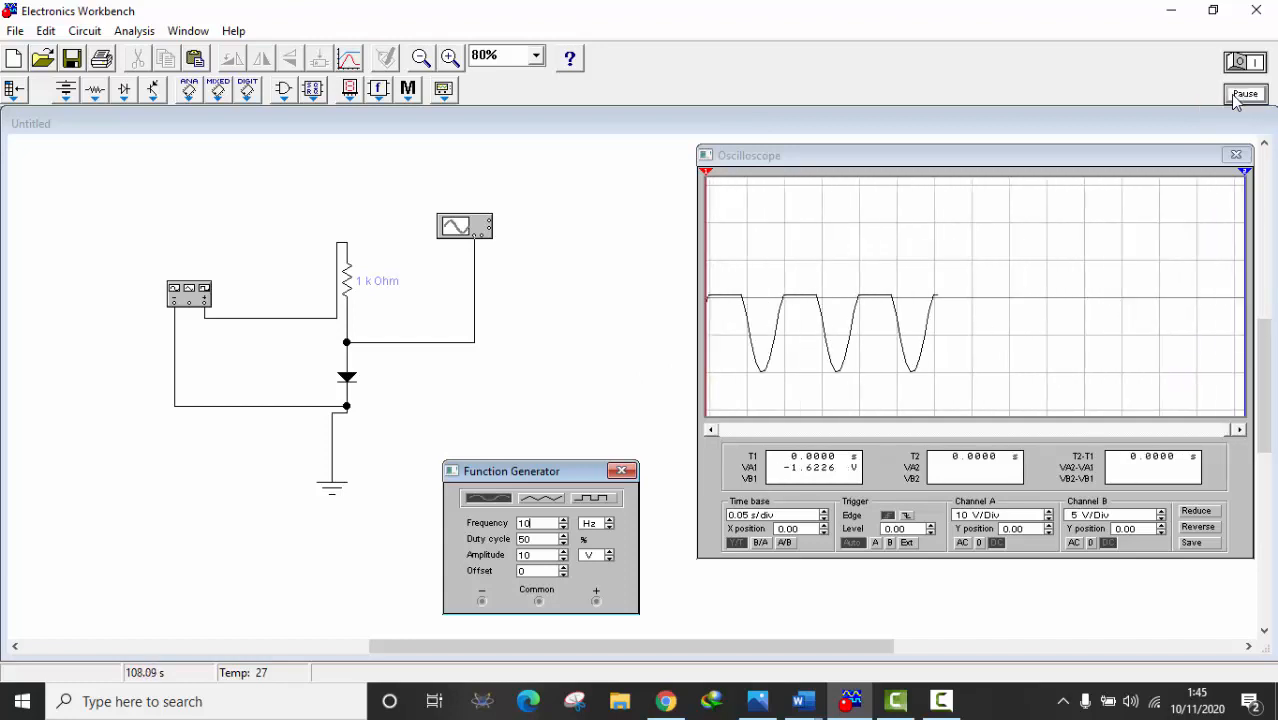
pyautogui.click(1236, 96)
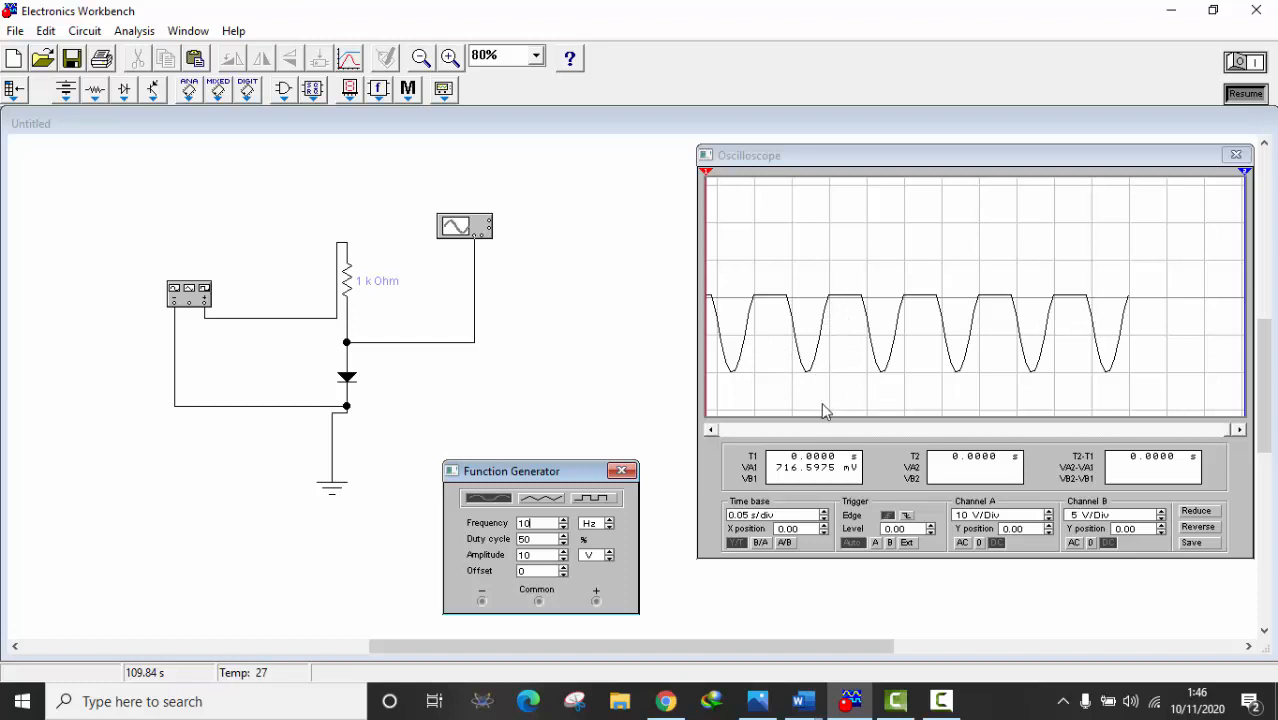
# Step: Resume the simulation, set the function generator's frequency to 15 Hz, and pause the simulation to hold the waveform
pyautogui.click(1245, 93)
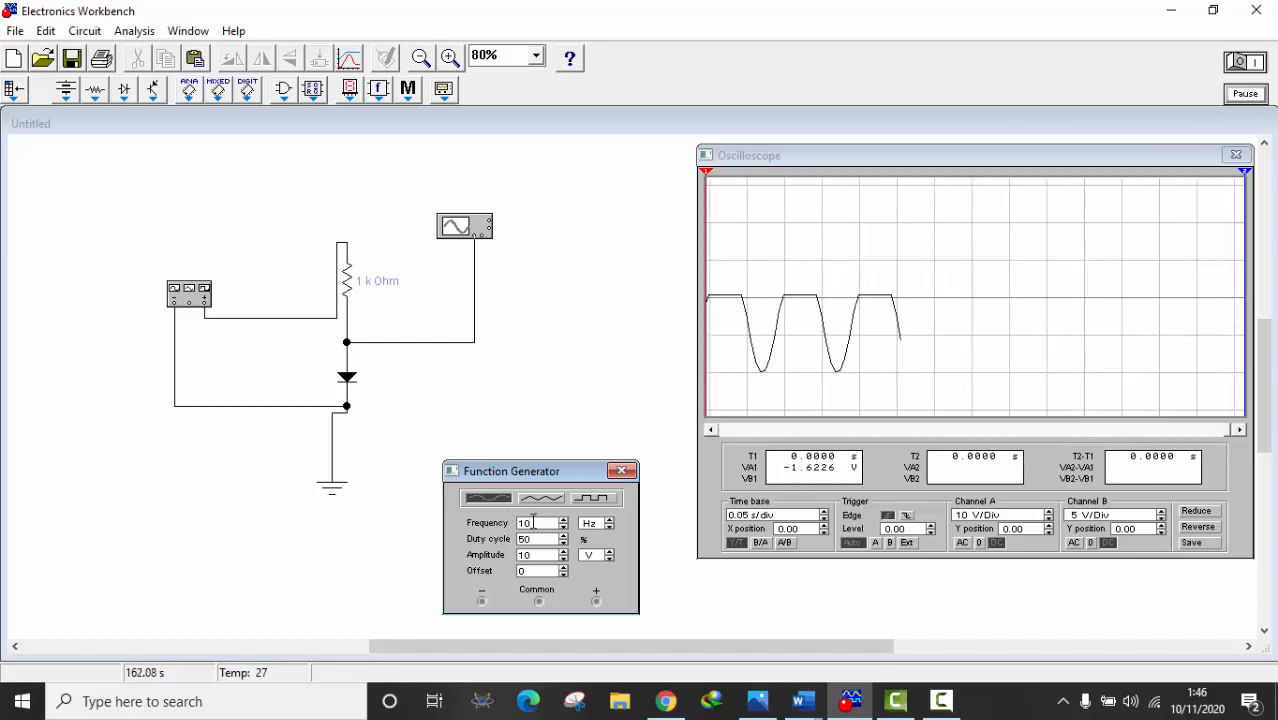
pyautogui.press('BackSpace')
pyautogui.write('5')
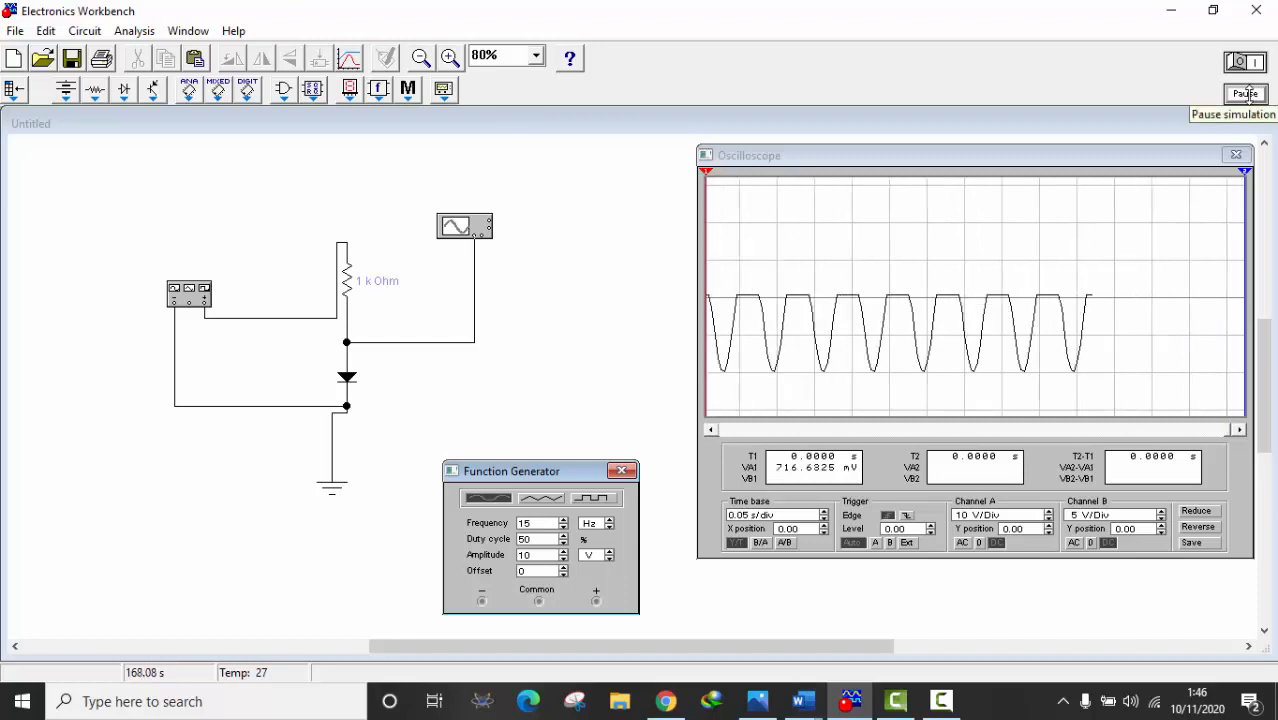
pyautogui.click(1246, 94)
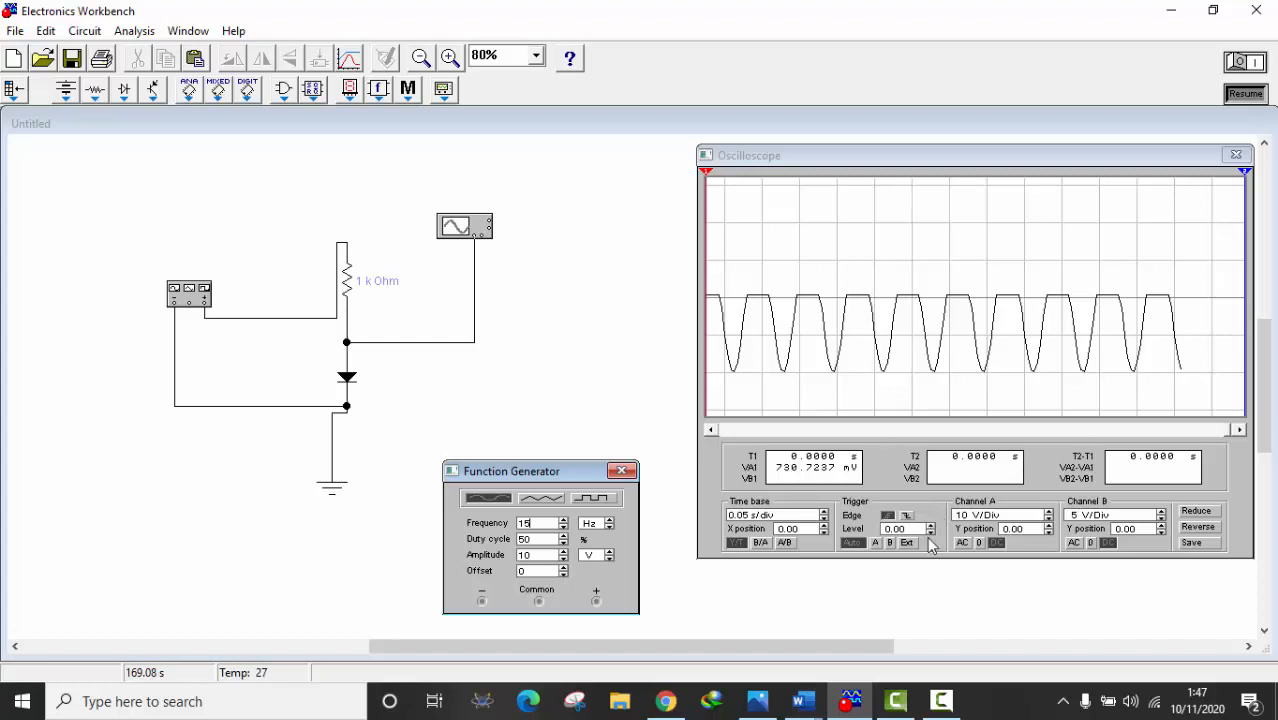
pyautogui.click(942, 698)
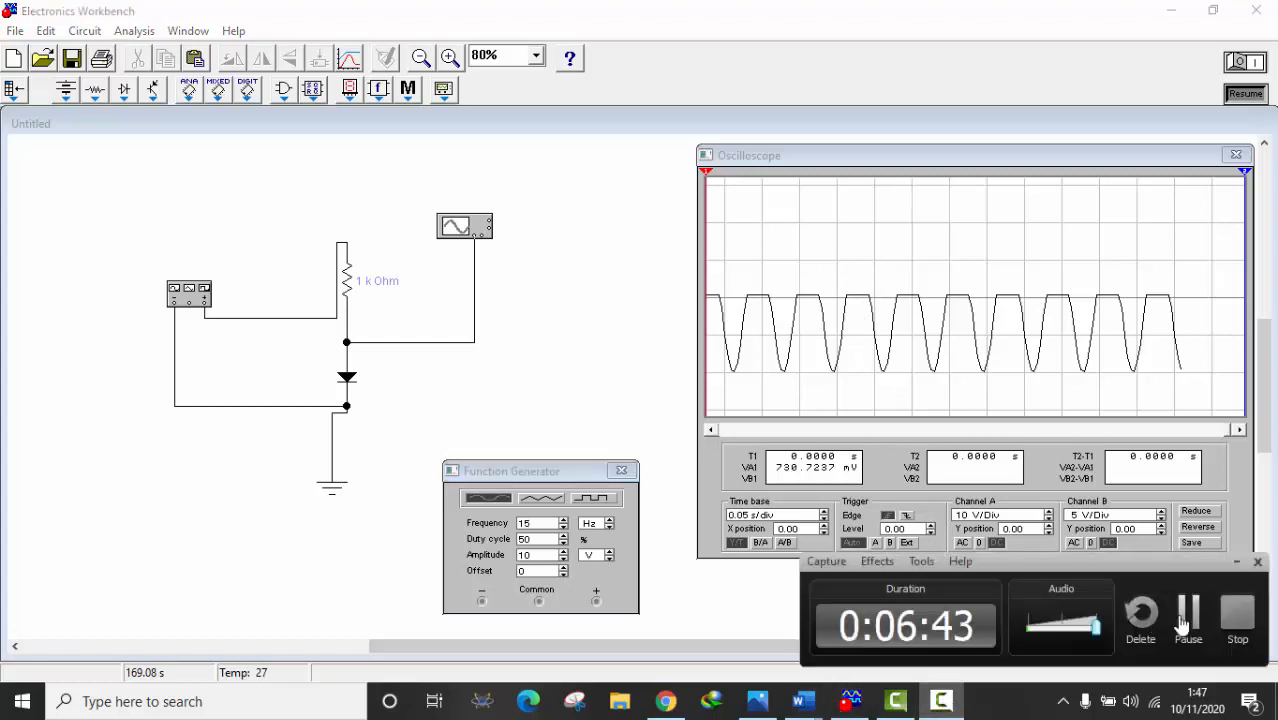
pyautogui.click(1228, 622)
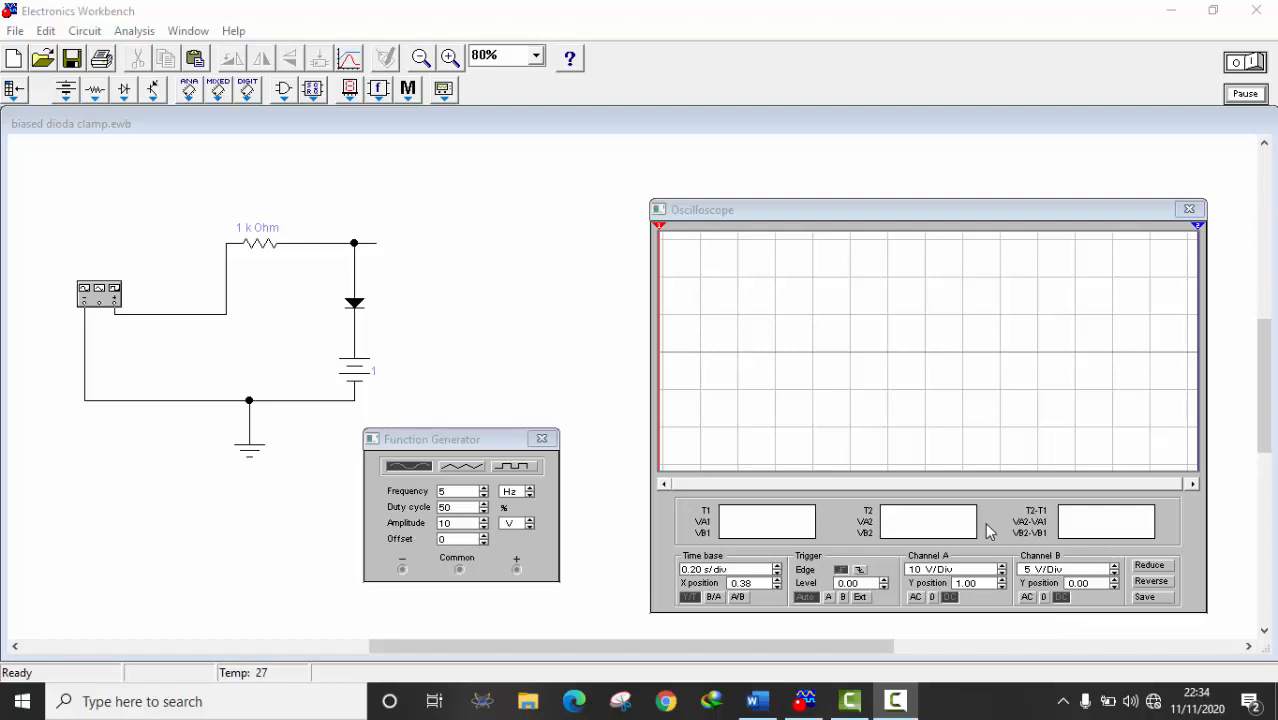
# Step: Switch to the Word document "MODUL Elektronika Dasar 1 (EDIT).doc" to examine the circuit in the "Biased Dioda Clipper" section
pyautogui.click(757, 701)
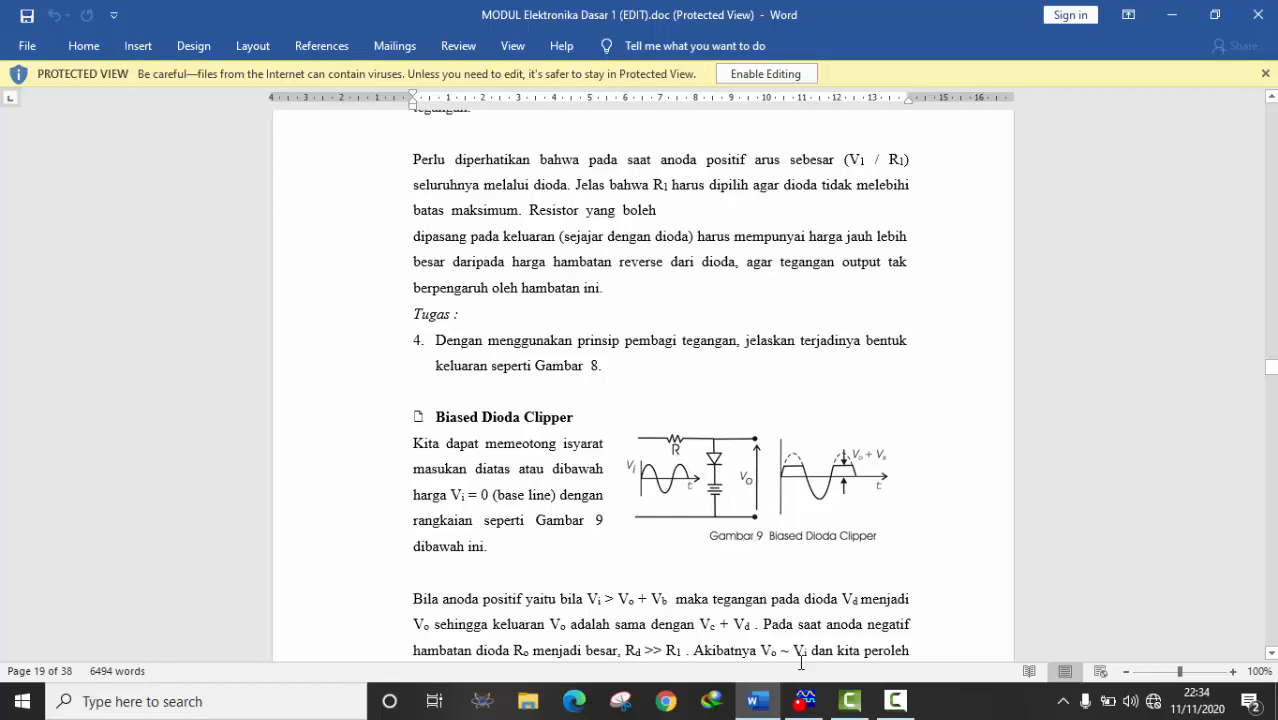
# Step: Return to Electronics Workbench and wire the oscilloscope to the output node between the 1 k Ohm resistor and the diode in the biased clipper
pyautogui.click(804, 700)
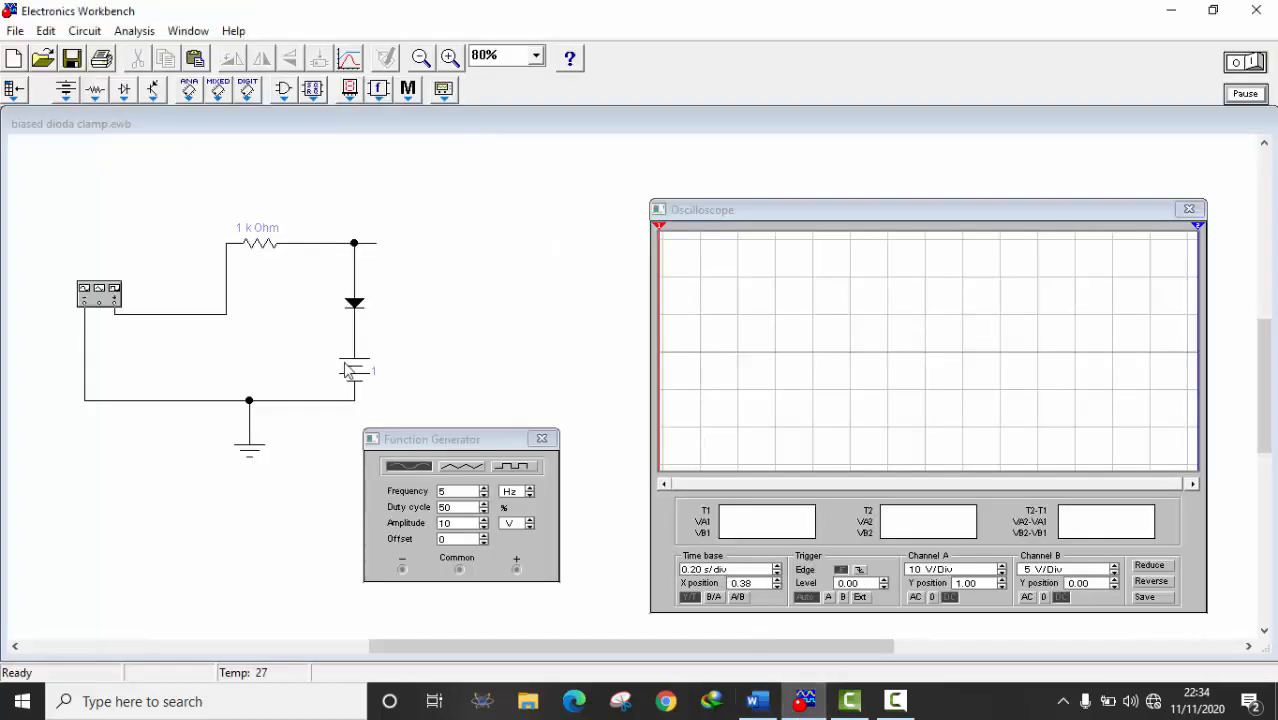
pyautogui.click(435, 296)
pyautogui.moveTo(403, 238); pyautogui.dragTo(588, 376)
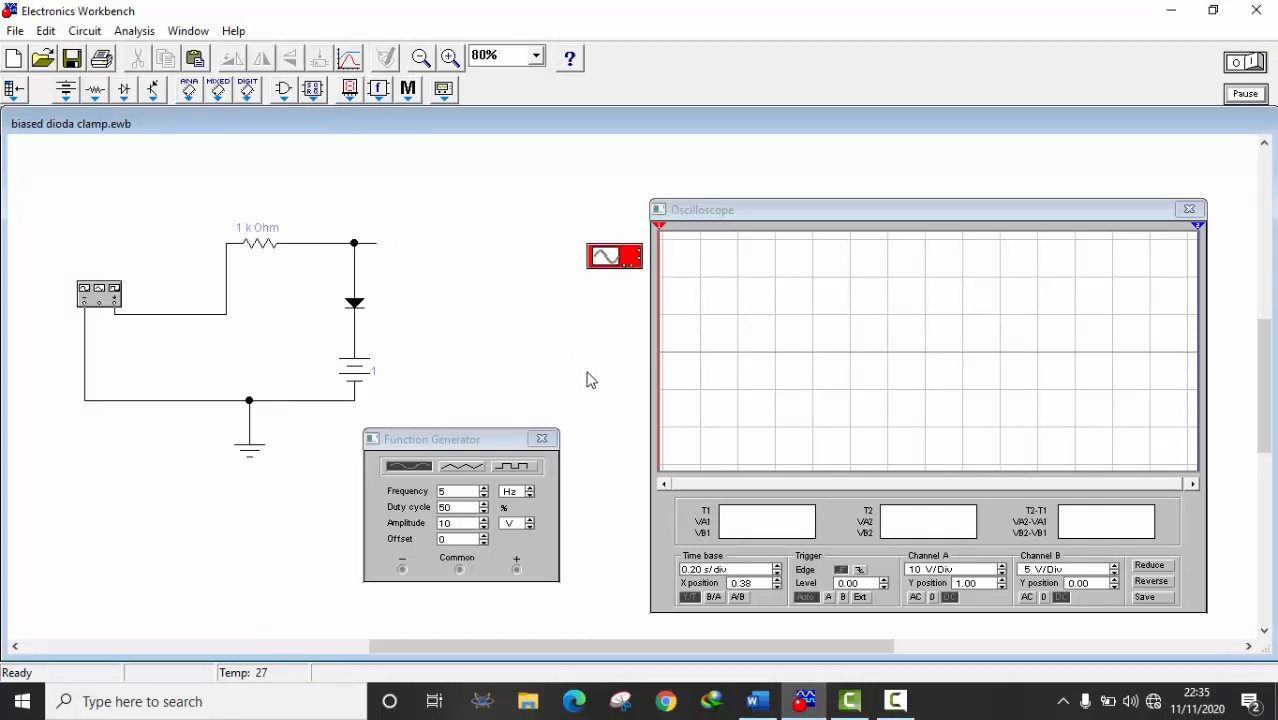
pyautogui.moveTo(305, 189); pyautogui.dragTo(608, 394)
pyautogui.click(612, 395)
pyautogui.moveTo(600, 262); pyautogui.dragTo(600, 266)
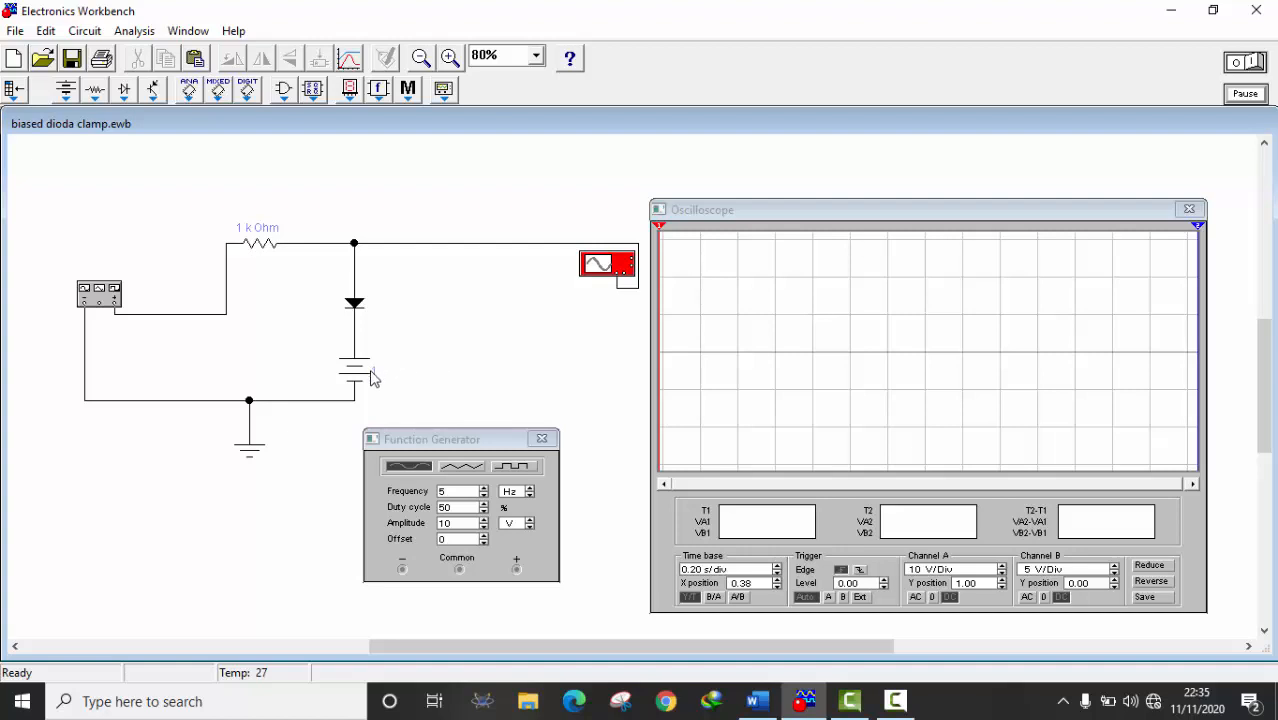
# Step: Start the biased clipper simulation and enter a function generator frequency of 5 Hz
pyautogui.click(1238, 63)
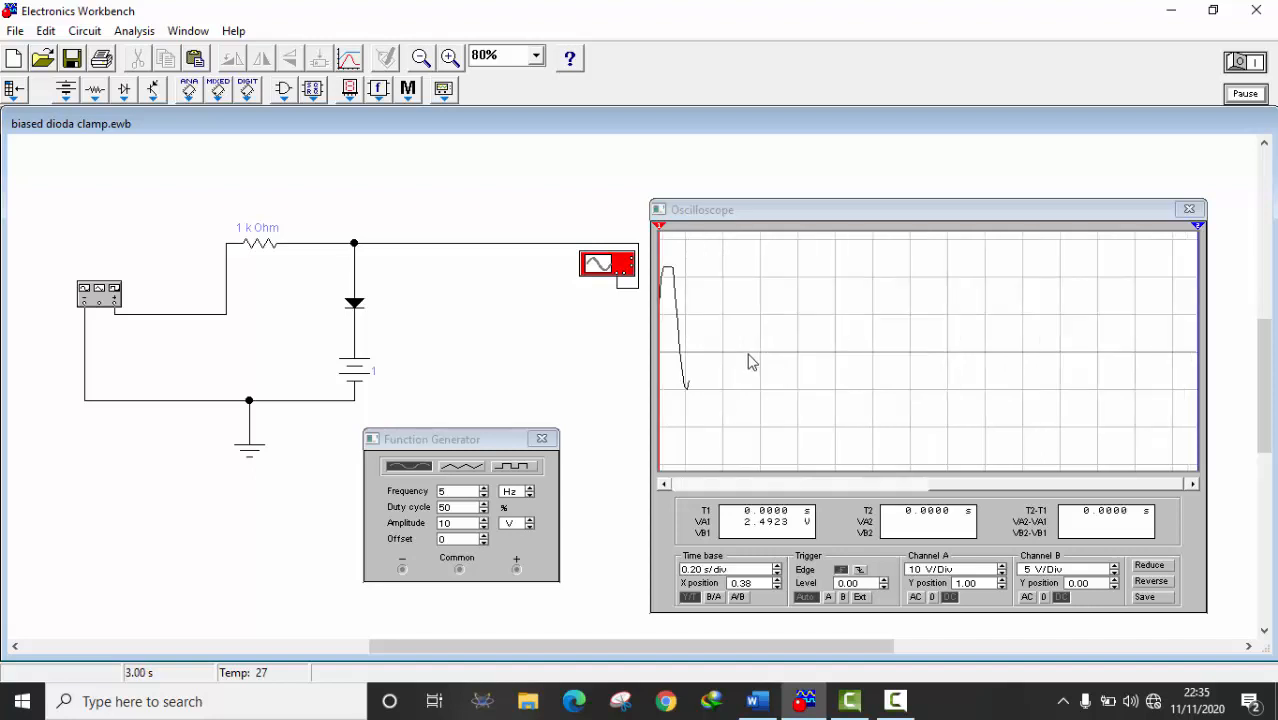
pyautogui.click(447, 491)
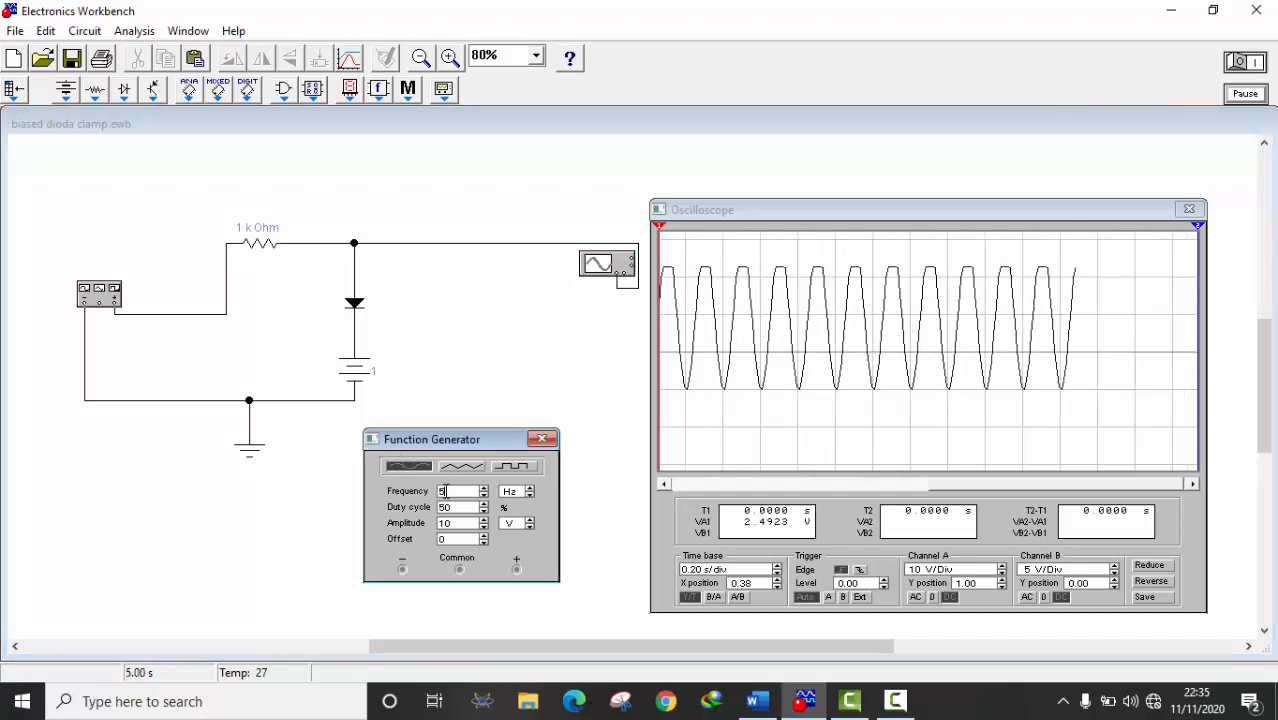
pyautogui.press('BackSpace')
pyautogui.write('1')
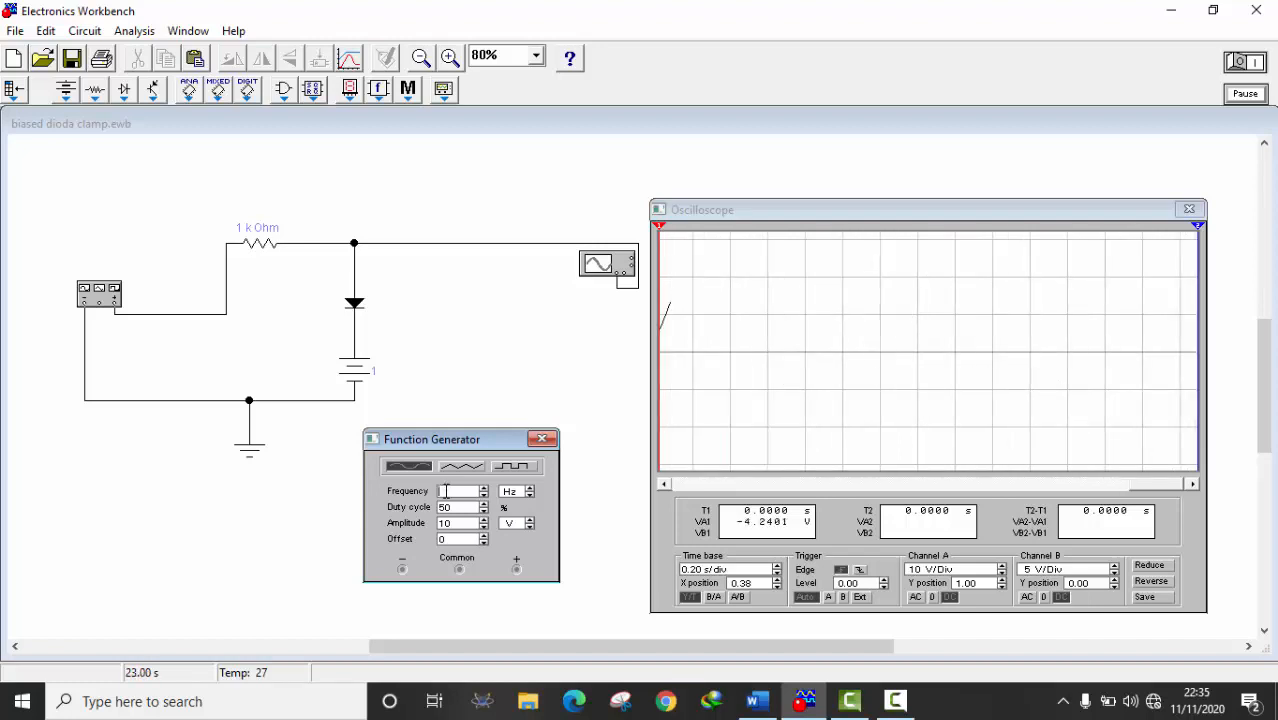
pyautogui.write('5')
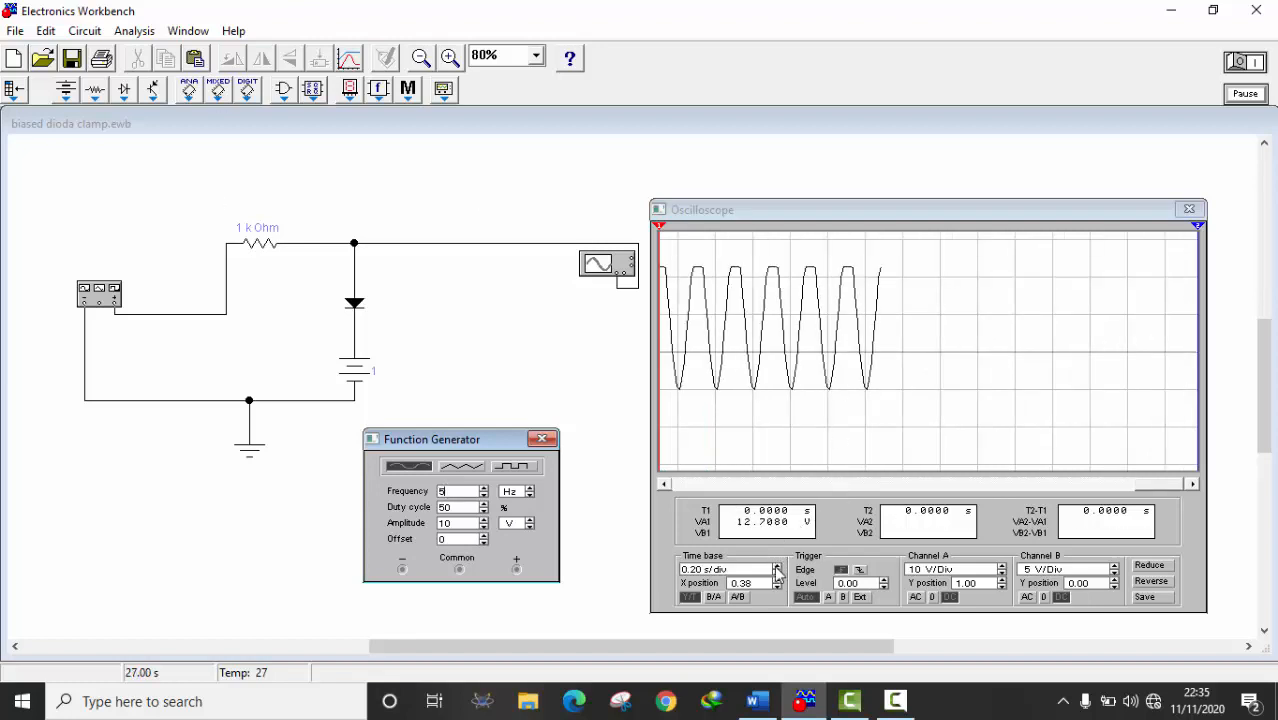
# Step: Set the oscilloscope's time base to 0.05 s/div and Channel A's Y position to 0.00, leaving the simulation paused on the waveform
pyautogui.click(777, 575)
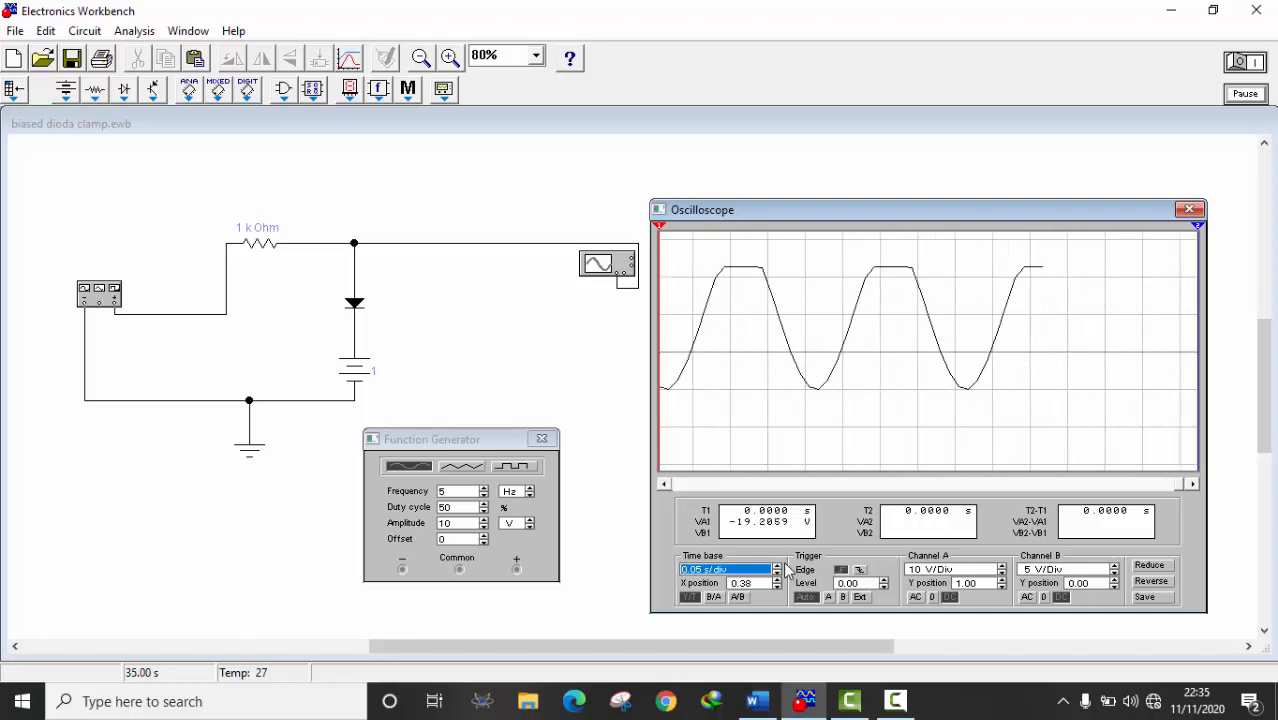
pyautogui.click(1002, 588)
pyautogui.click(1002, 588)
pyautogui.click(1003, 588)
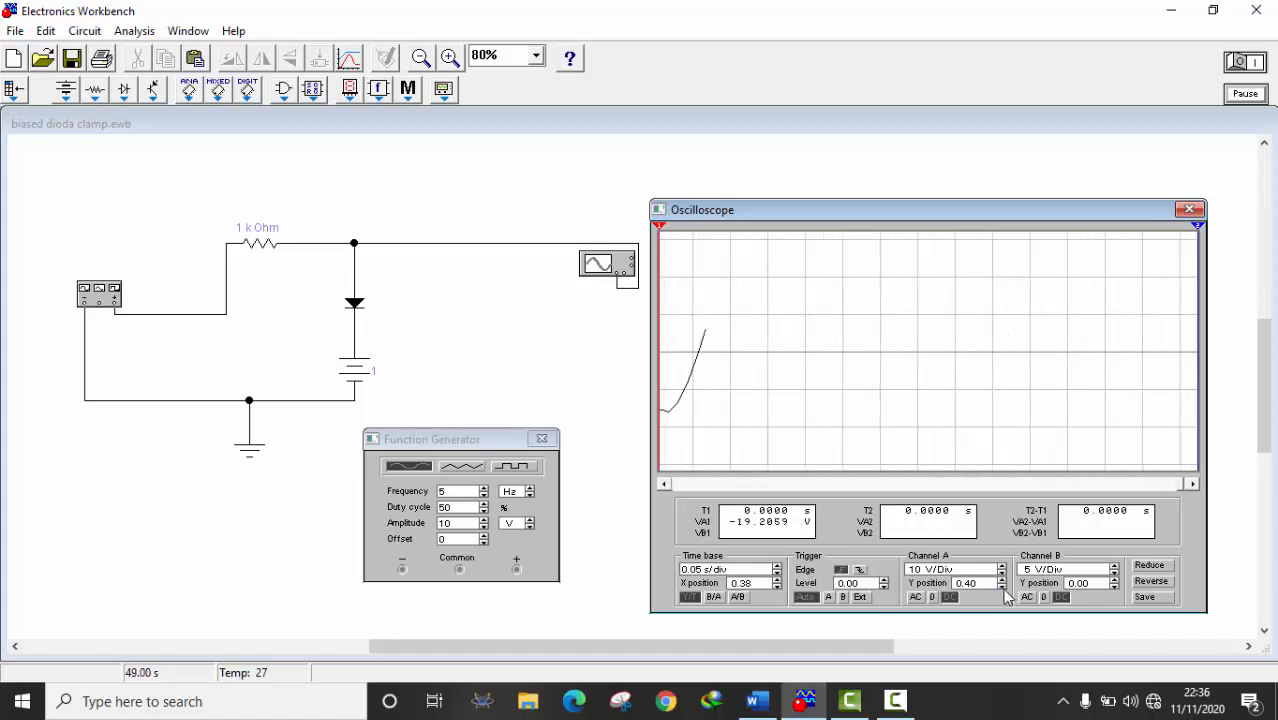
pyautogui.click(1240, 96)
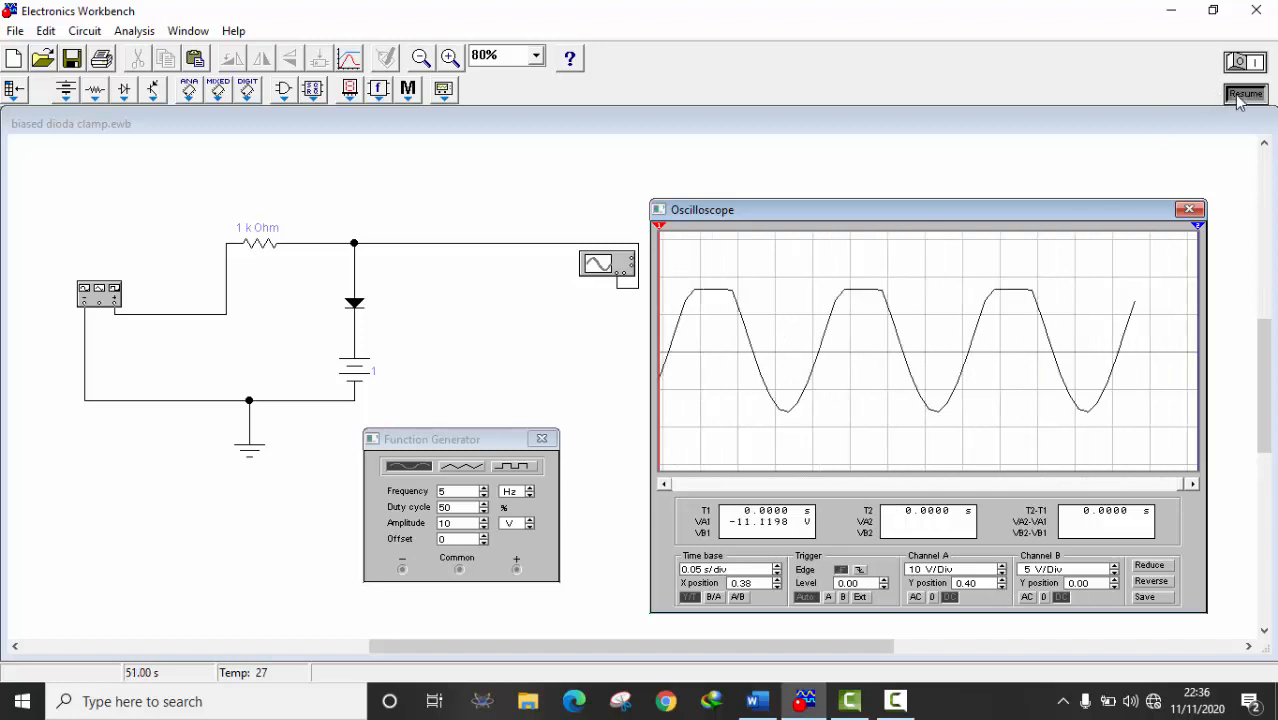
pyautogui.click(1002, 587)
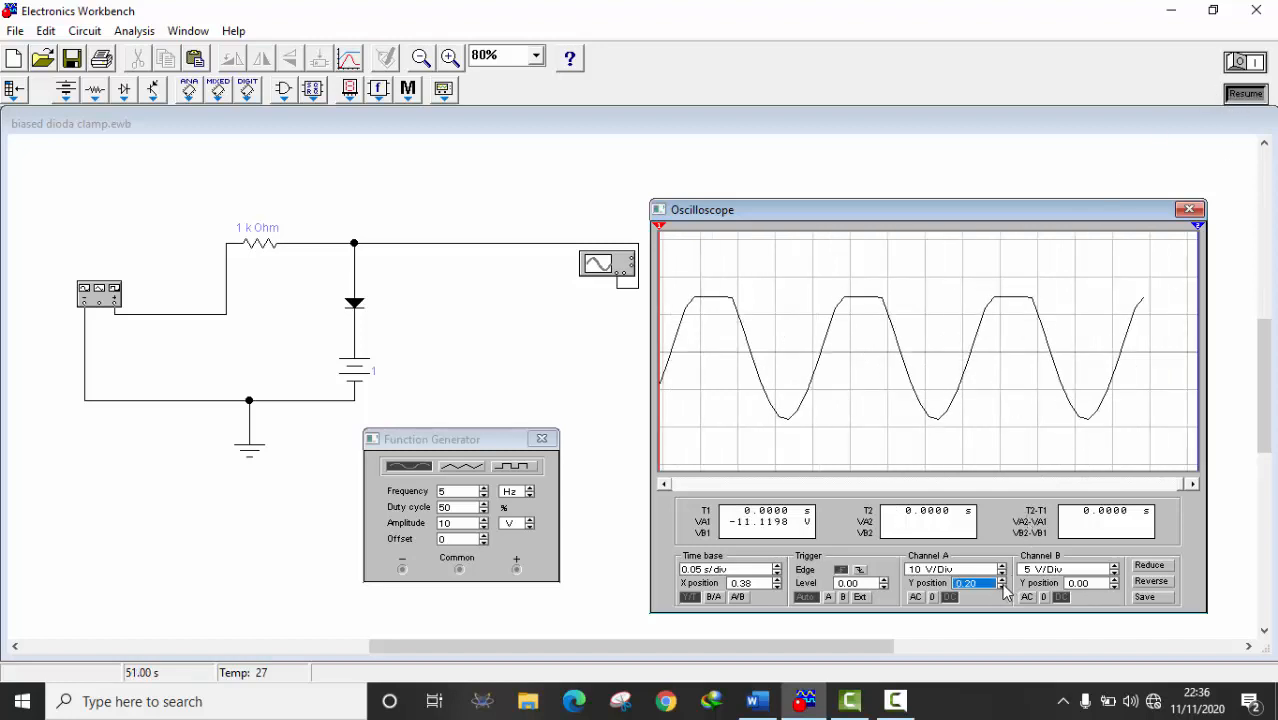
pyautogui.click(1002, 587)
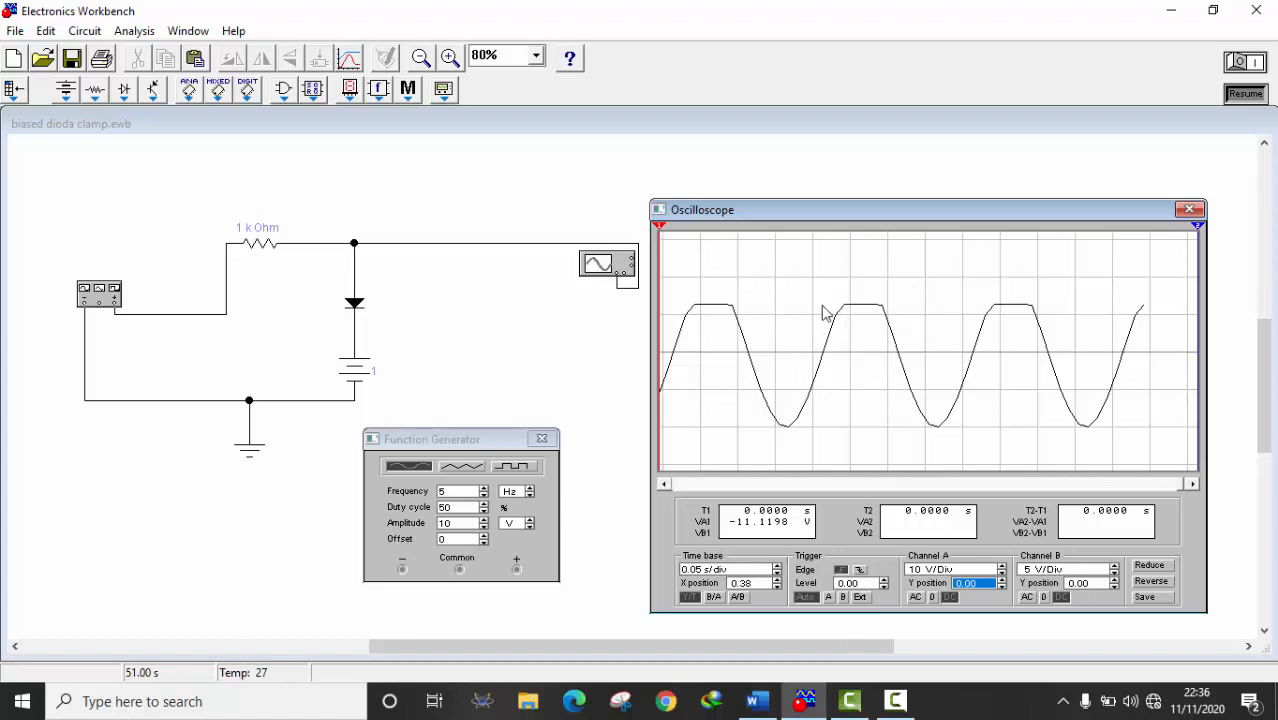
# Step: Compare the 5 Hz output with the waveform in Gambar 9 of the Word document, and return to Electronics Workbench
pyautogui.click(757, 701)
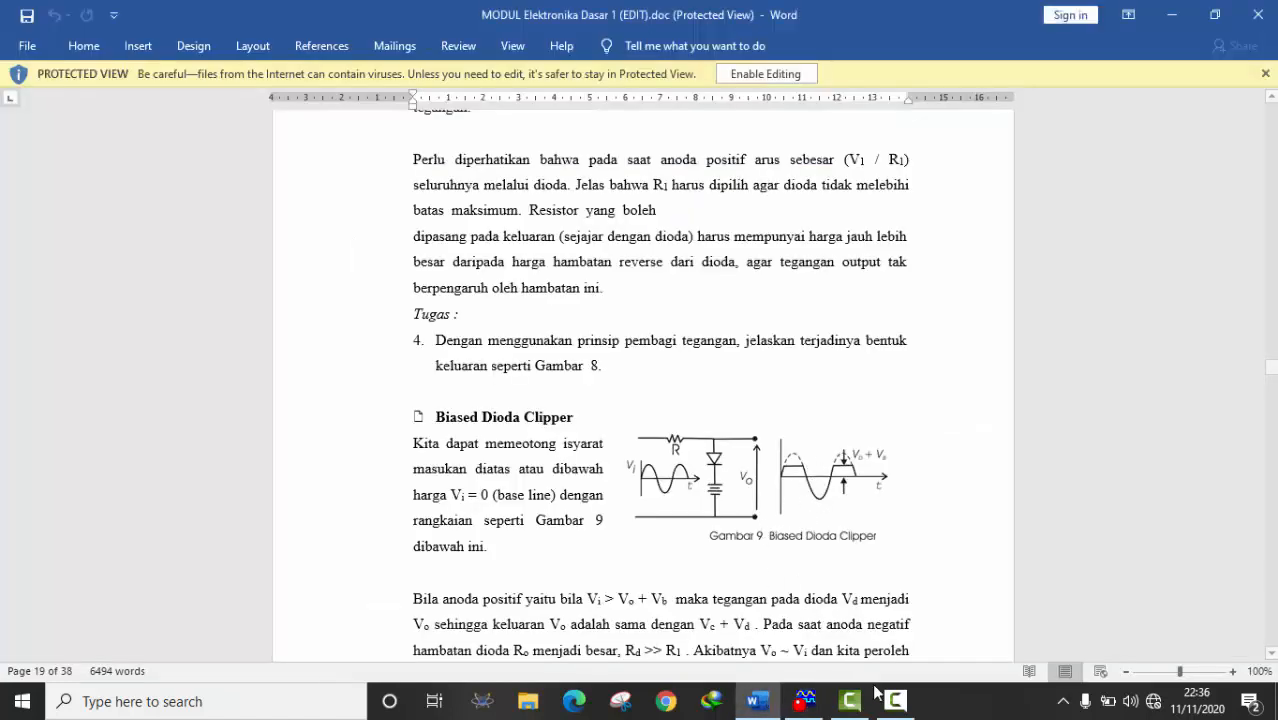
pyautogui.click(805, 699)
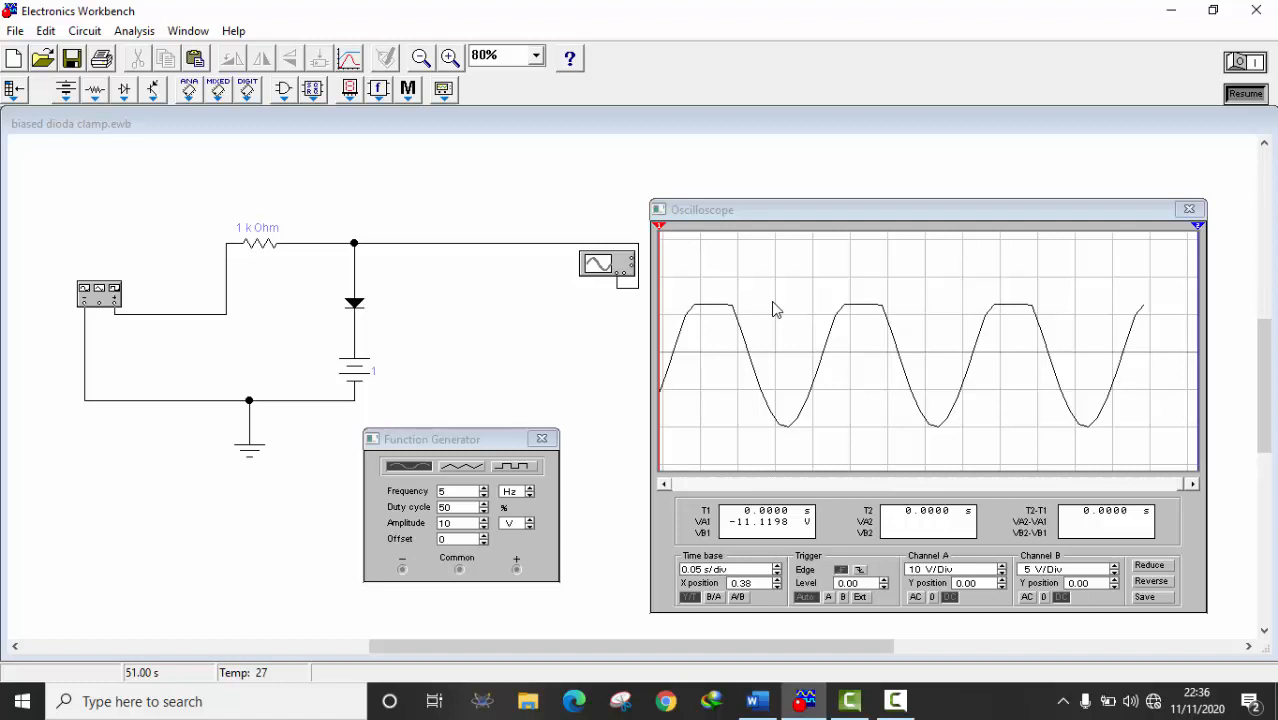
pyautogui.click(756, 701)
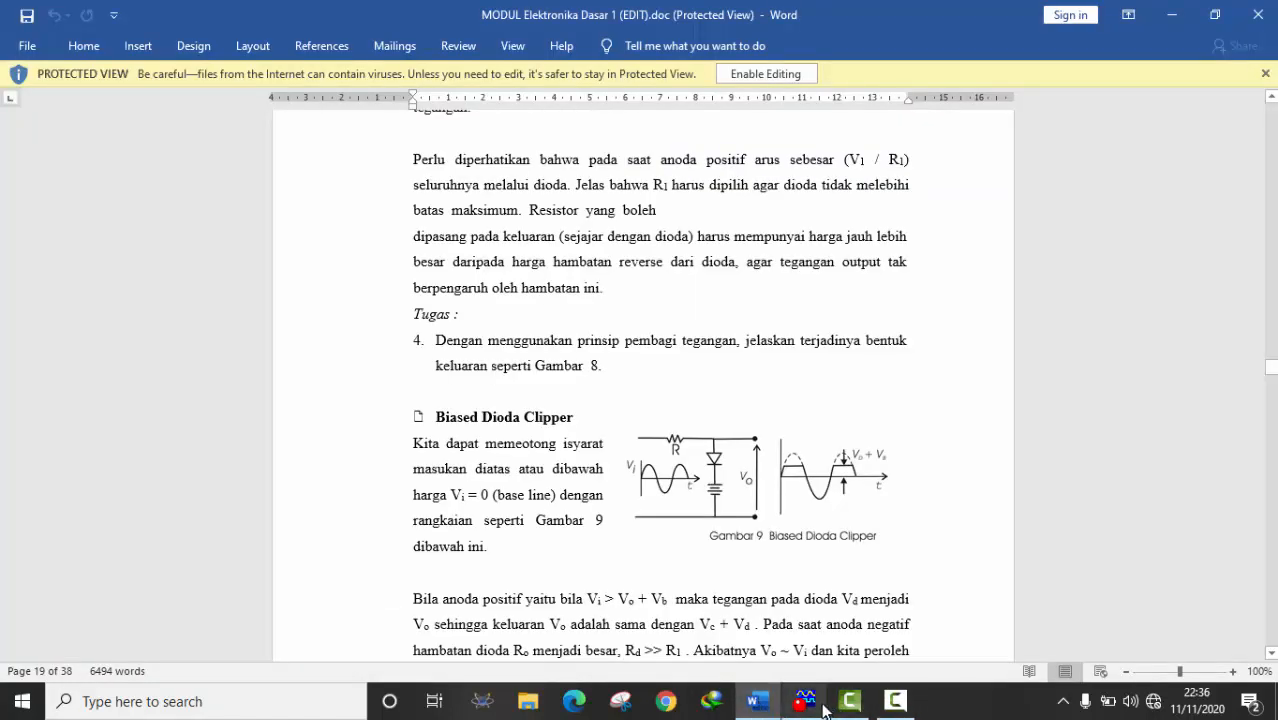
pyautogui.click(820, 652)
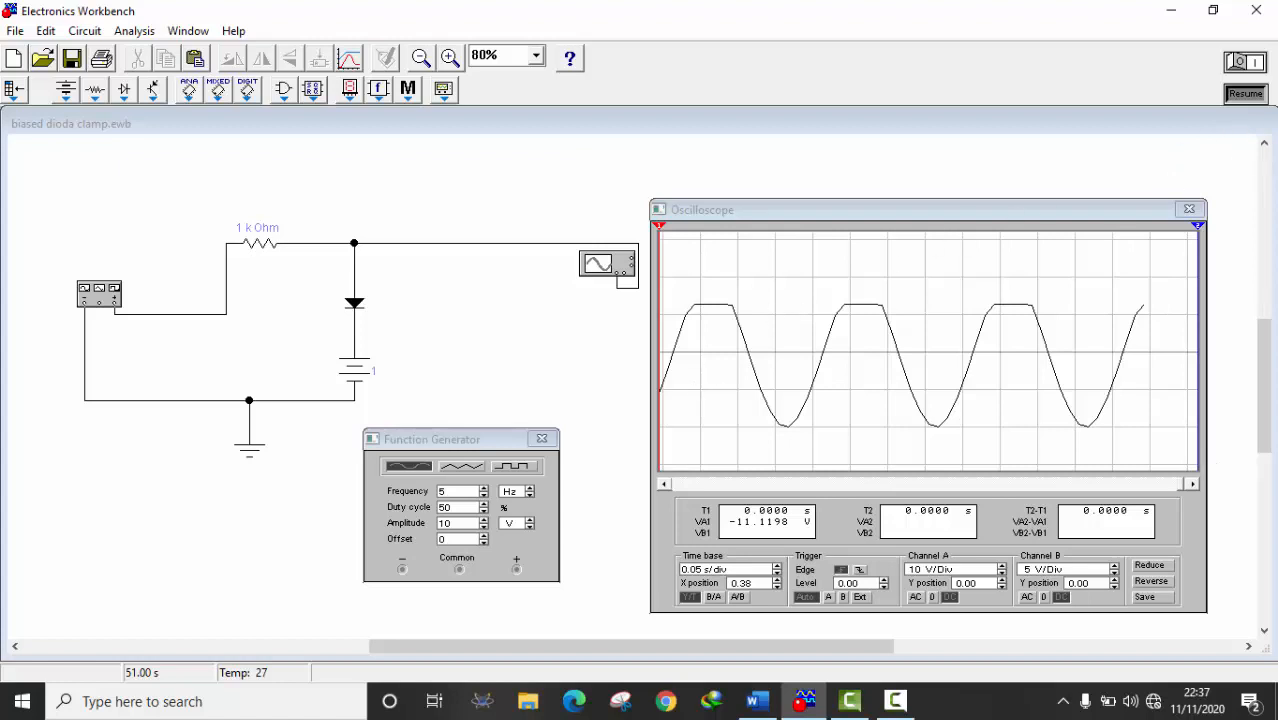
# Step: Restart the biased clipper simulation, set the function generator's frequency to 10 Hz, and pause on the waveform
pyautogui.click(1245, 70)
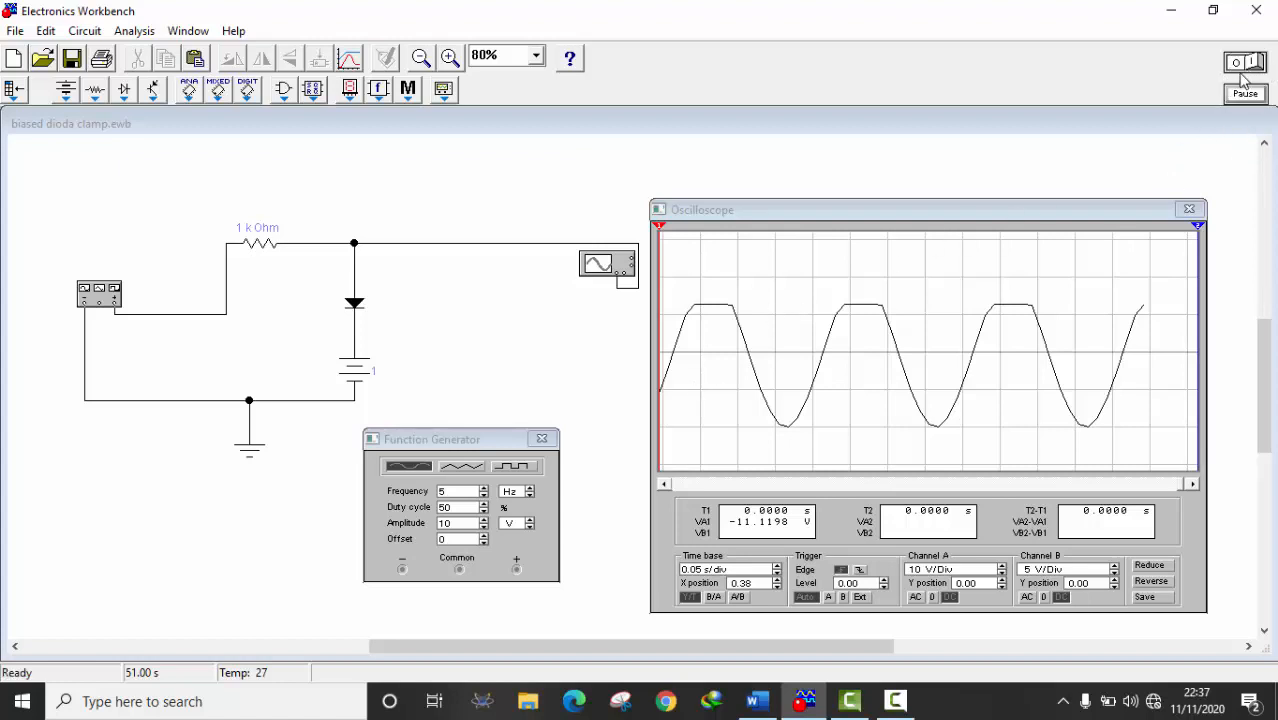
pyautogui.click(1243, 76)
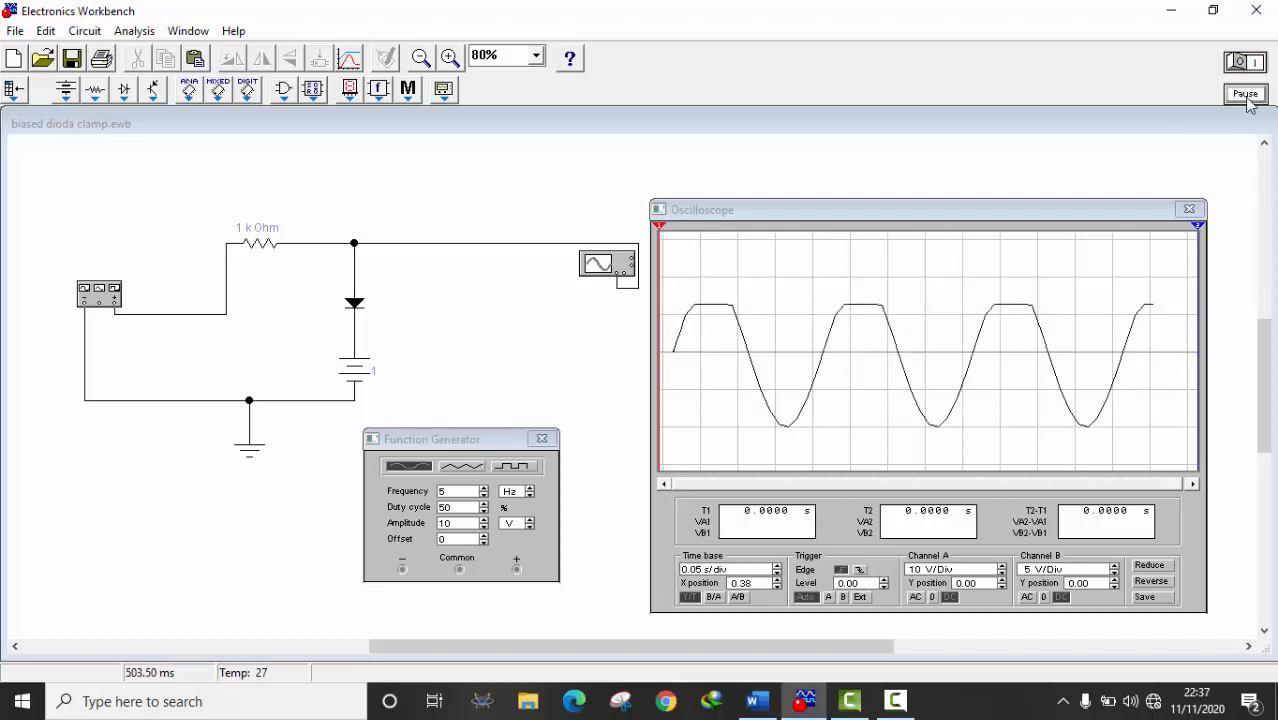
pyautogui.click(464, 491)
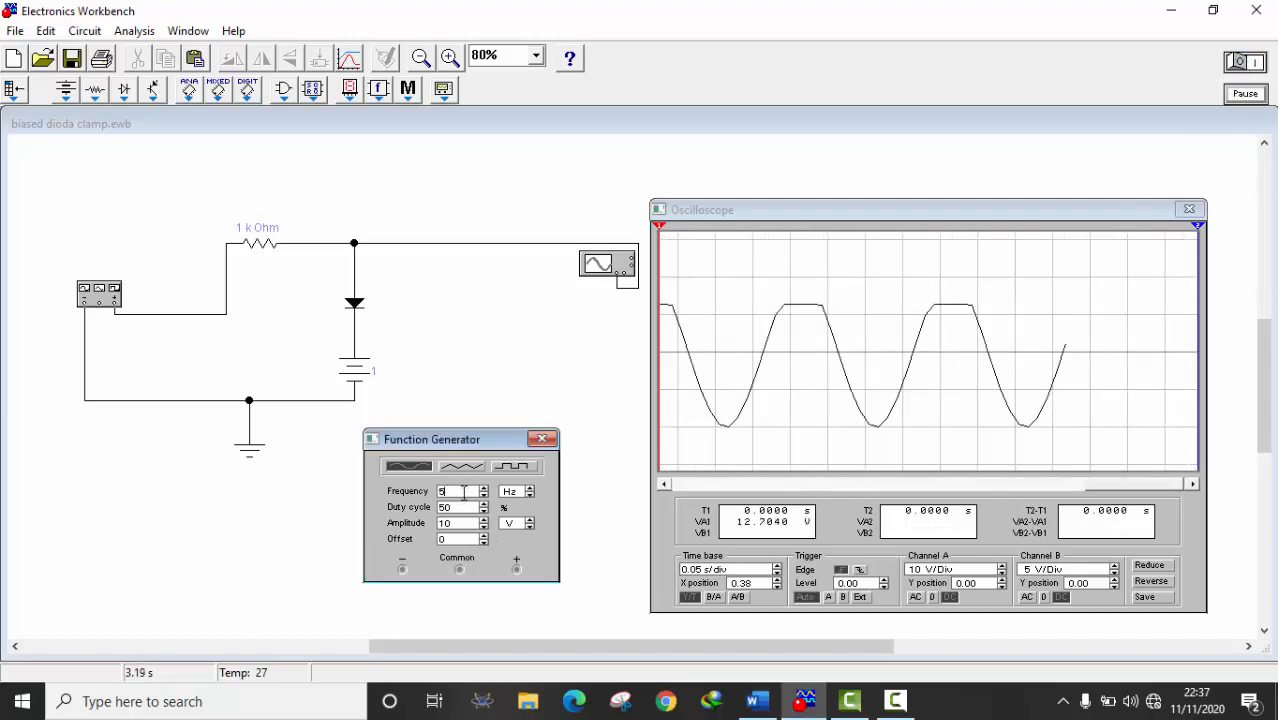
pyautogui.press('BackSpace')
pyautogui.write('10')
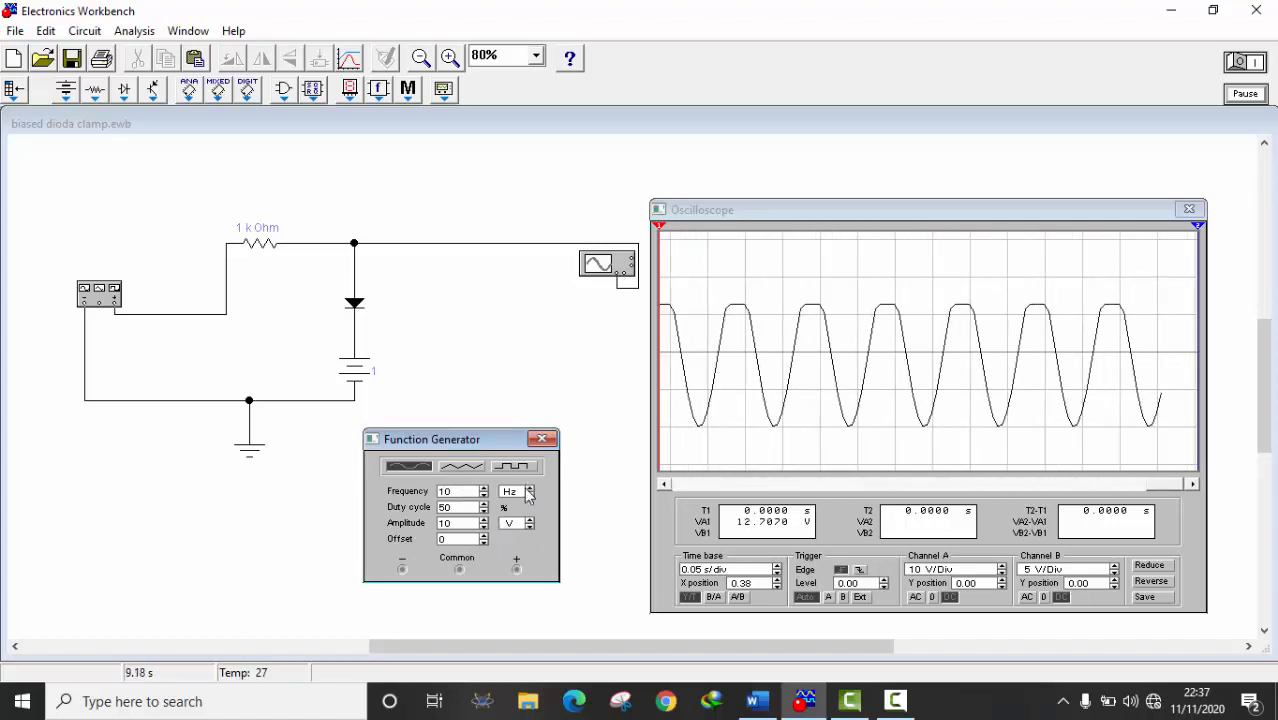
pyautogui.click(1250, 94)
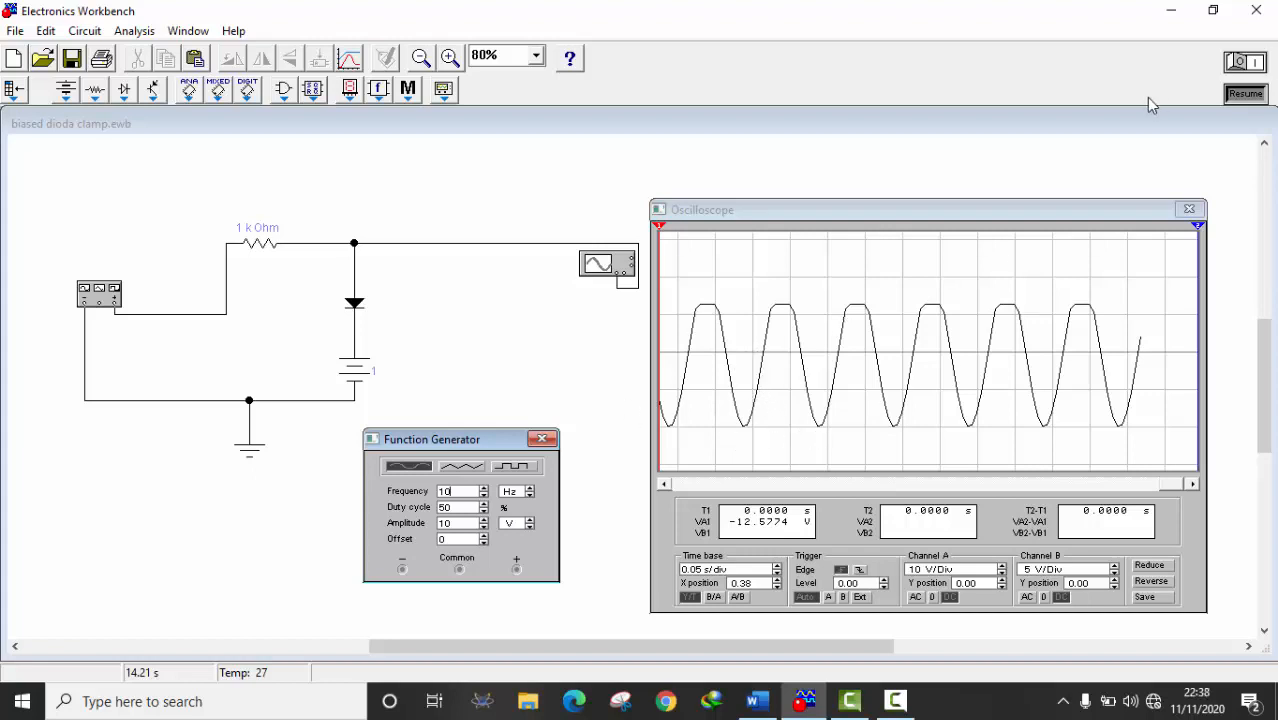
# Step: Restart the simulation with the function generator's frequency set to 15 Hz, and pause it to hold the waveform
pyautogui.click(1245, 62)
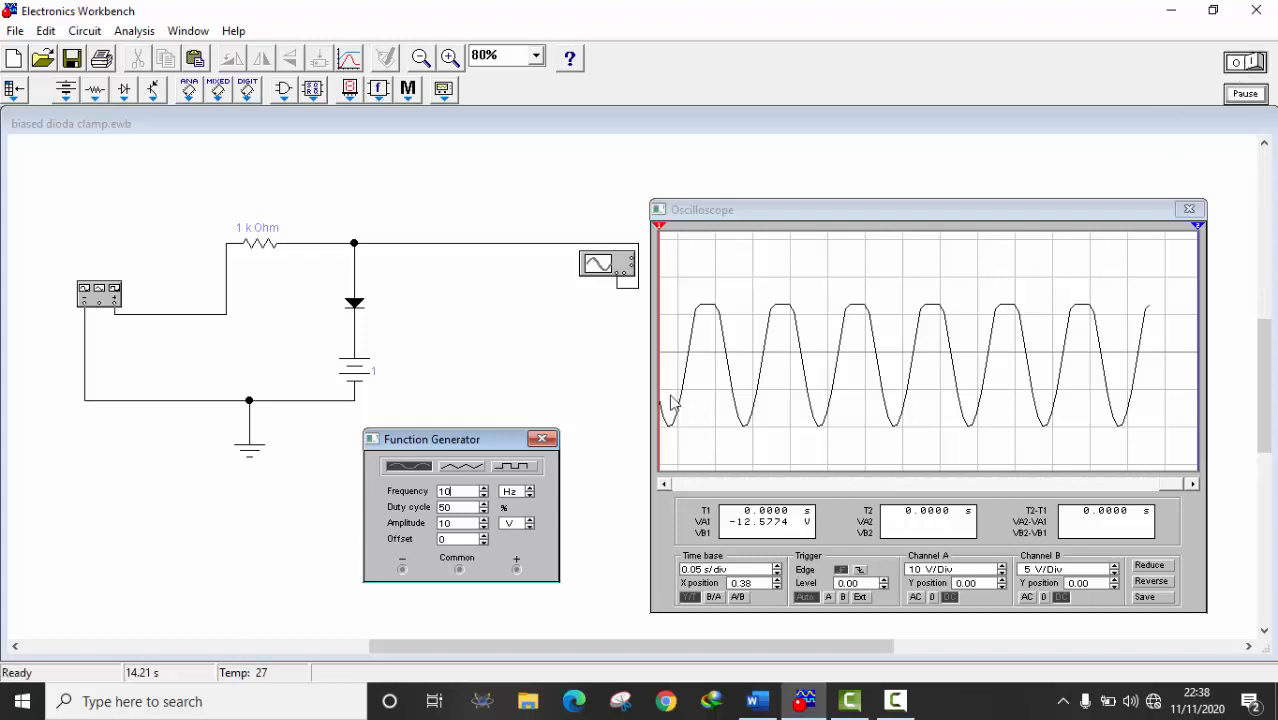
pyautogui.click(1245, 62)
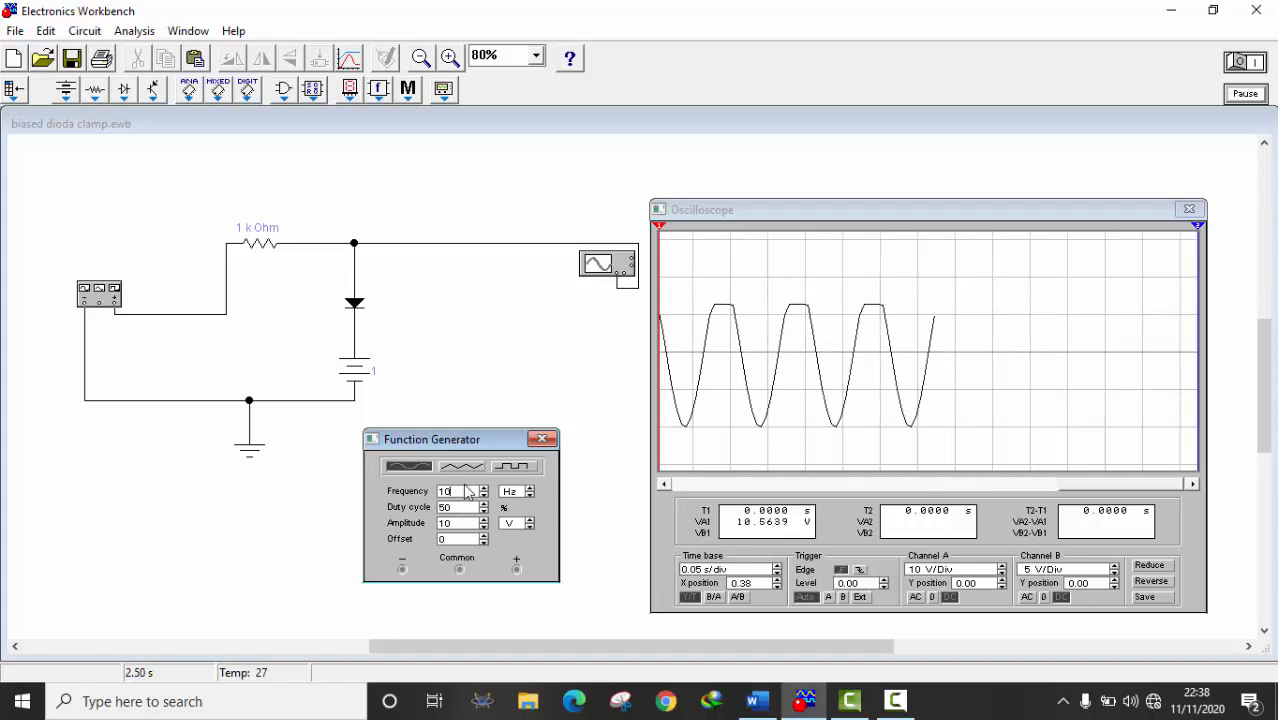
pyautogui.click(468, 490)
pyautogui.press('BackSpace')
pyautogui.write('5')
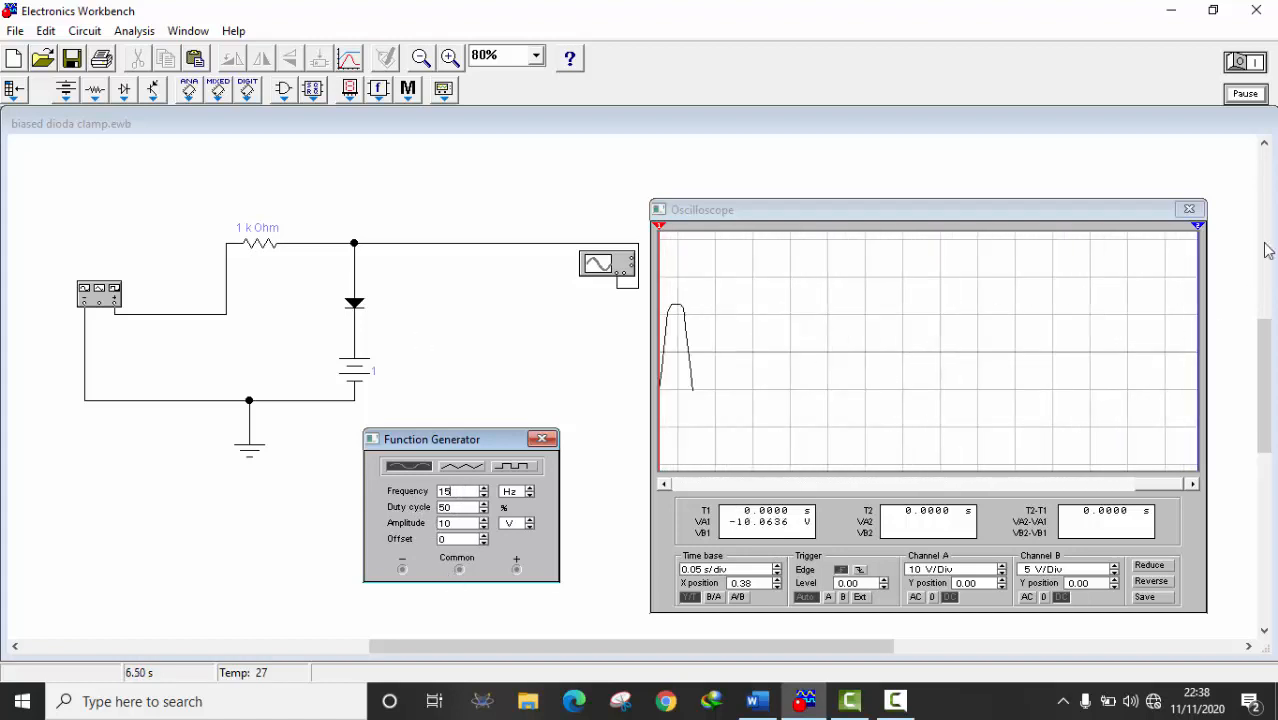
pyautogui.click(1255, 92)
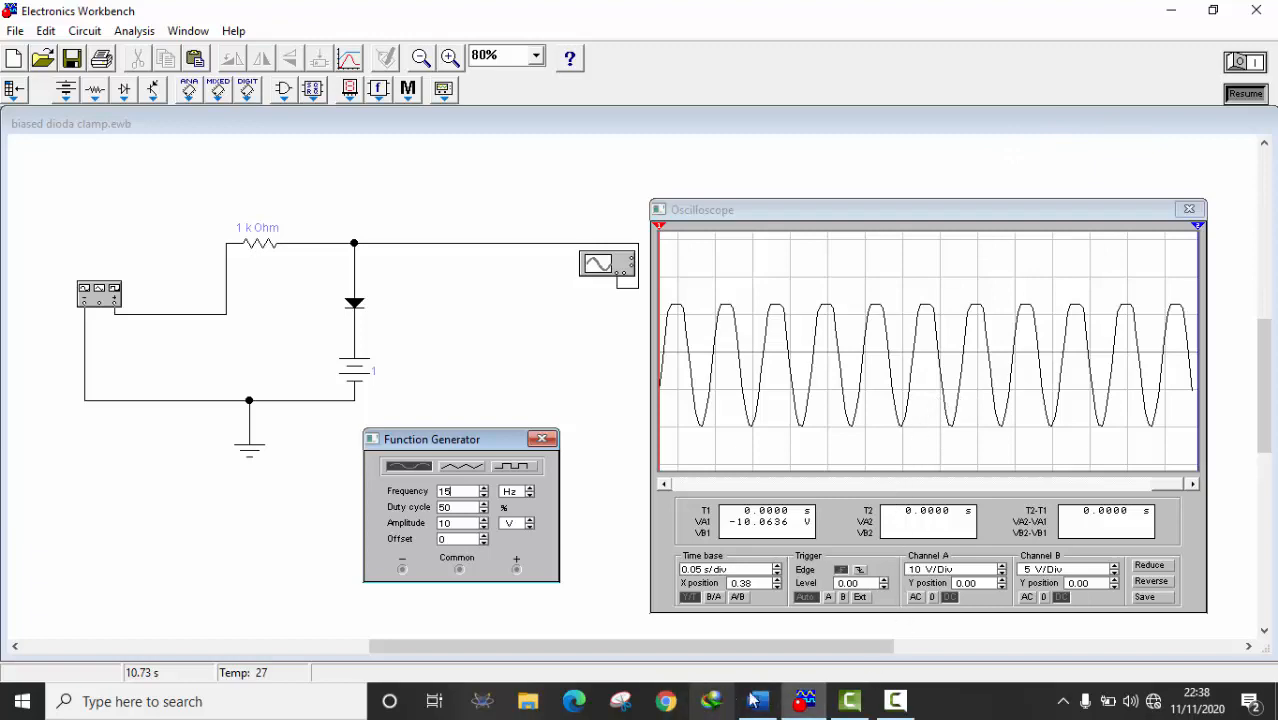
# Step: Compare the 15 Hz output with Gambar 9 in the Word document's "Biased Dioda Clipper" section, and return to Electronics Workbench
pyautogui.moveTo(757, 701)
pyautogui.click(754, 620)
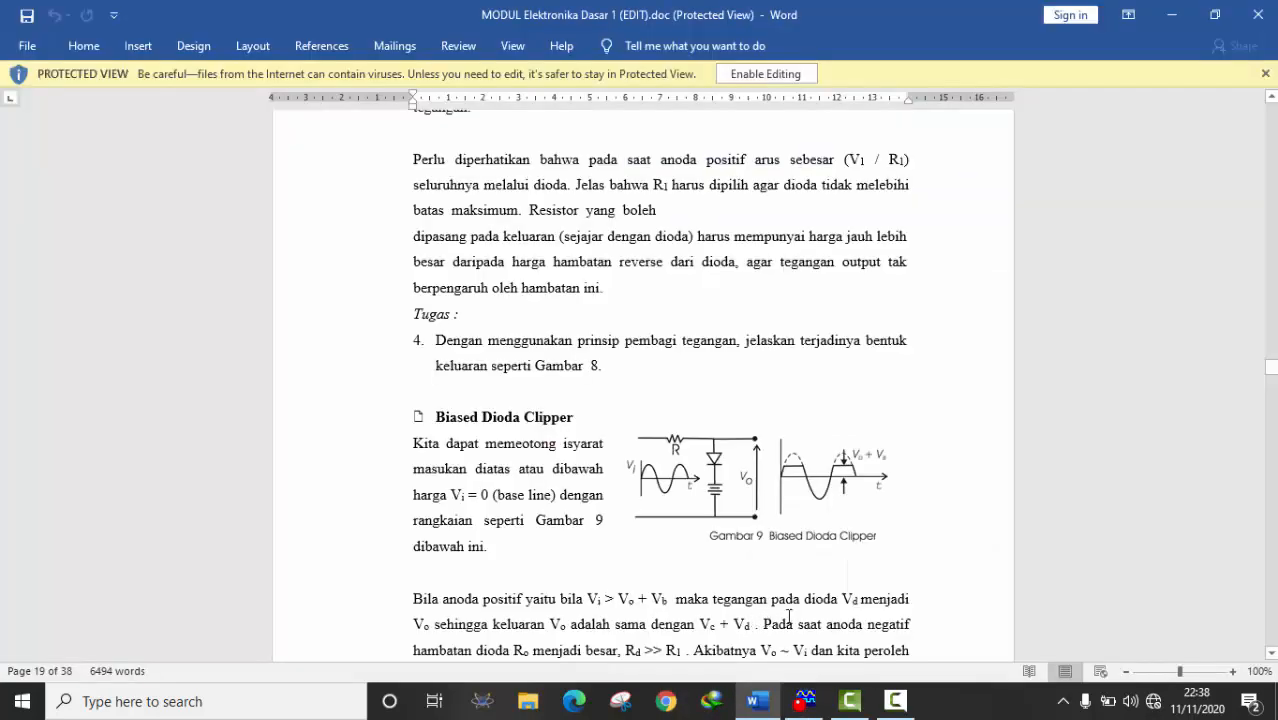
pyautogui.moveTo(803, 701)
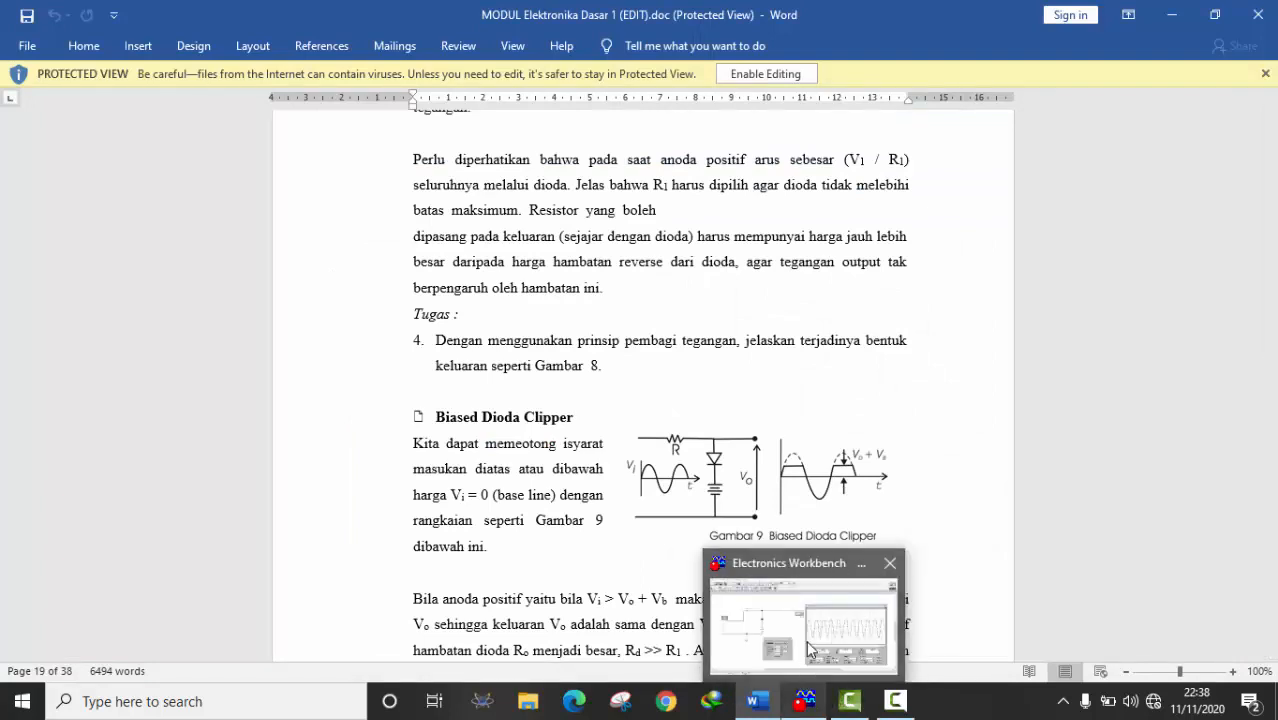
pyautogui.click(806, 640)
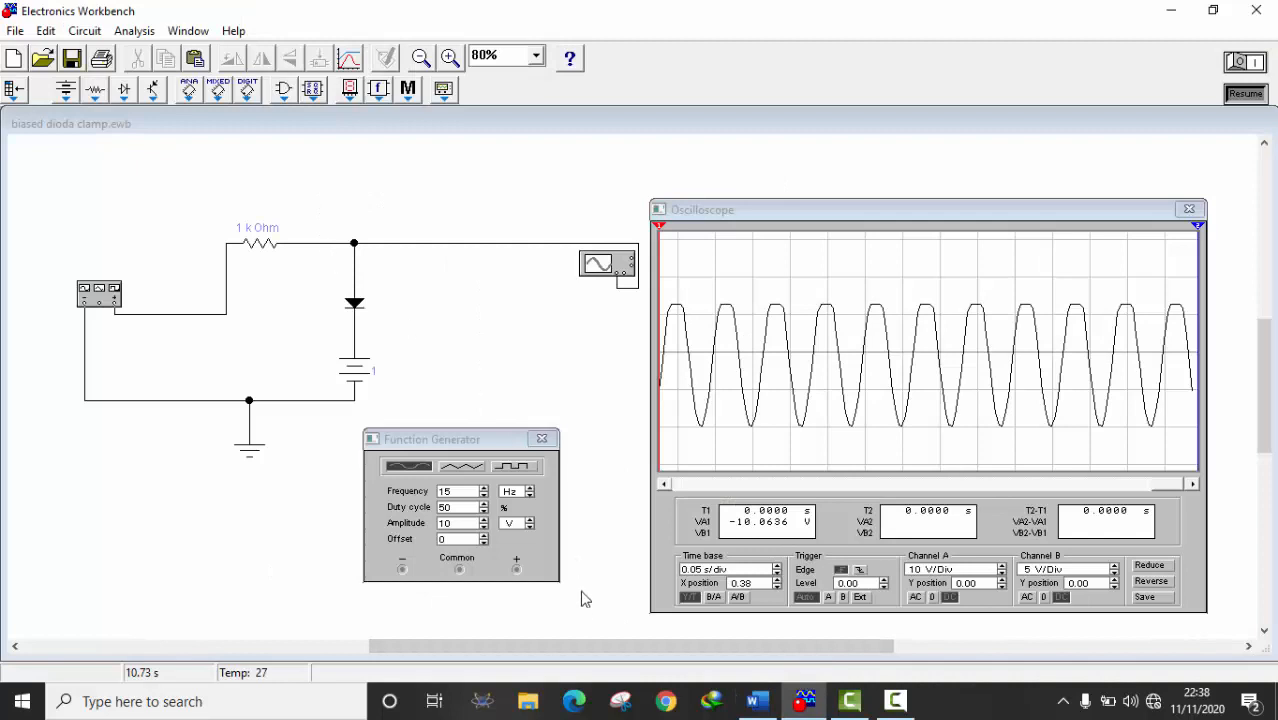
pyautogui.click(758, 704)
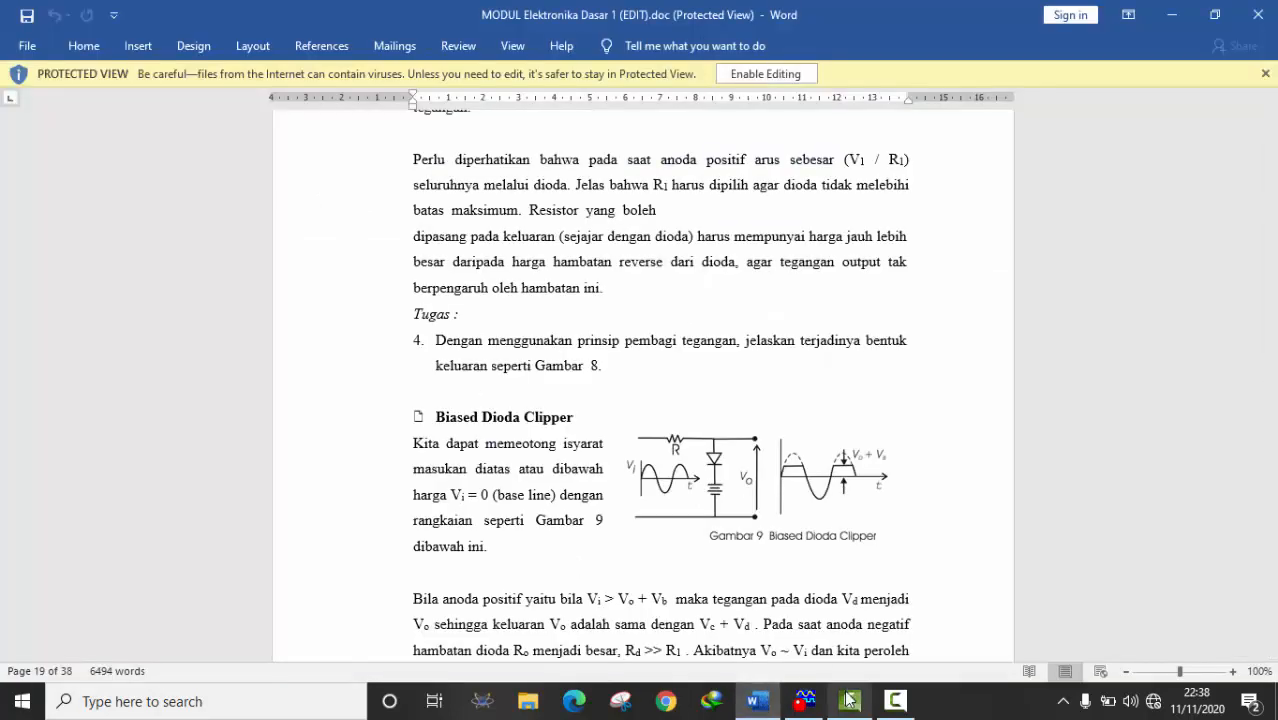
pyautogui.moveTo(807, 697)
pyautogui.click(793, 629)
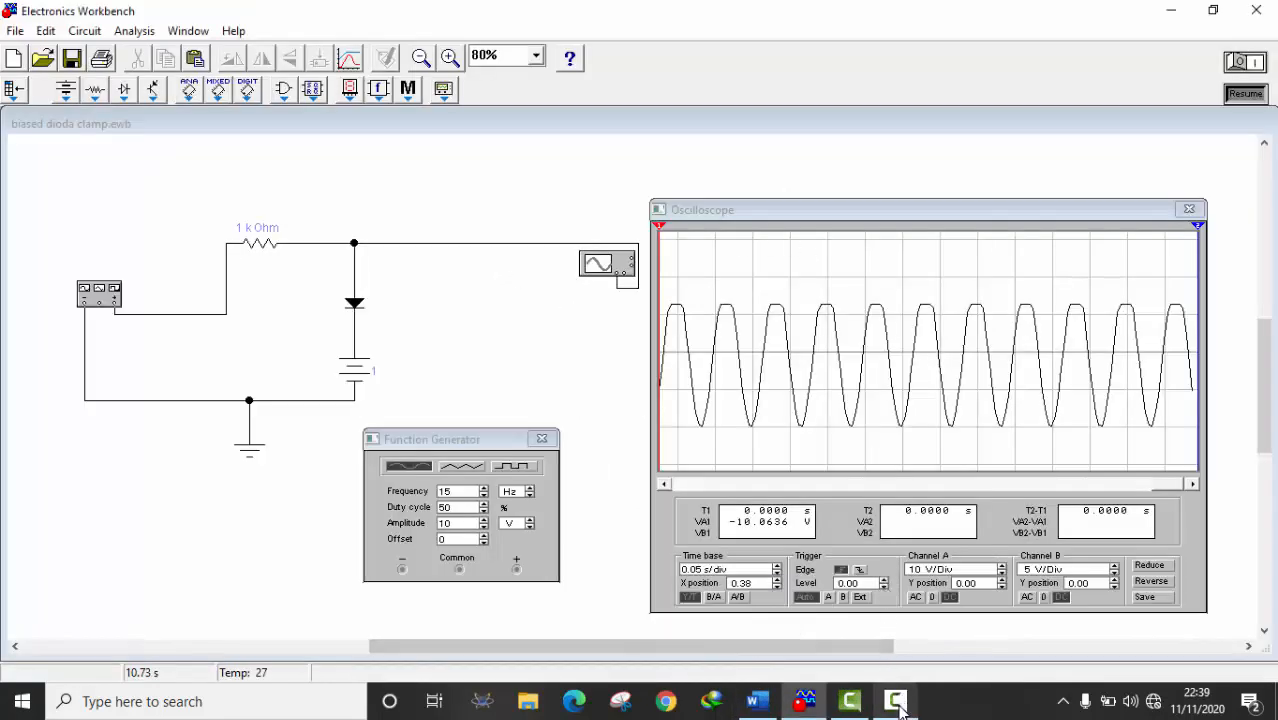
pyautogui.moveTo(895, 700)
pyautogui.click(900, 628)
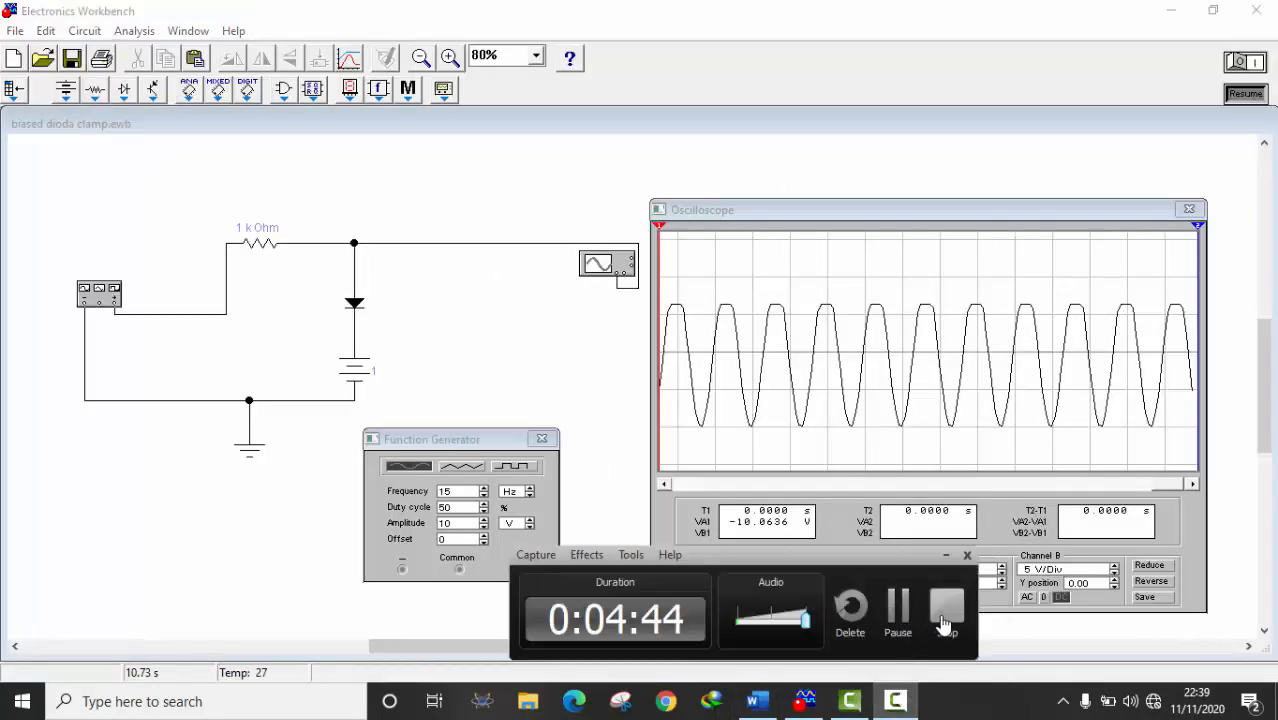
pyautogui.click(934, 622)
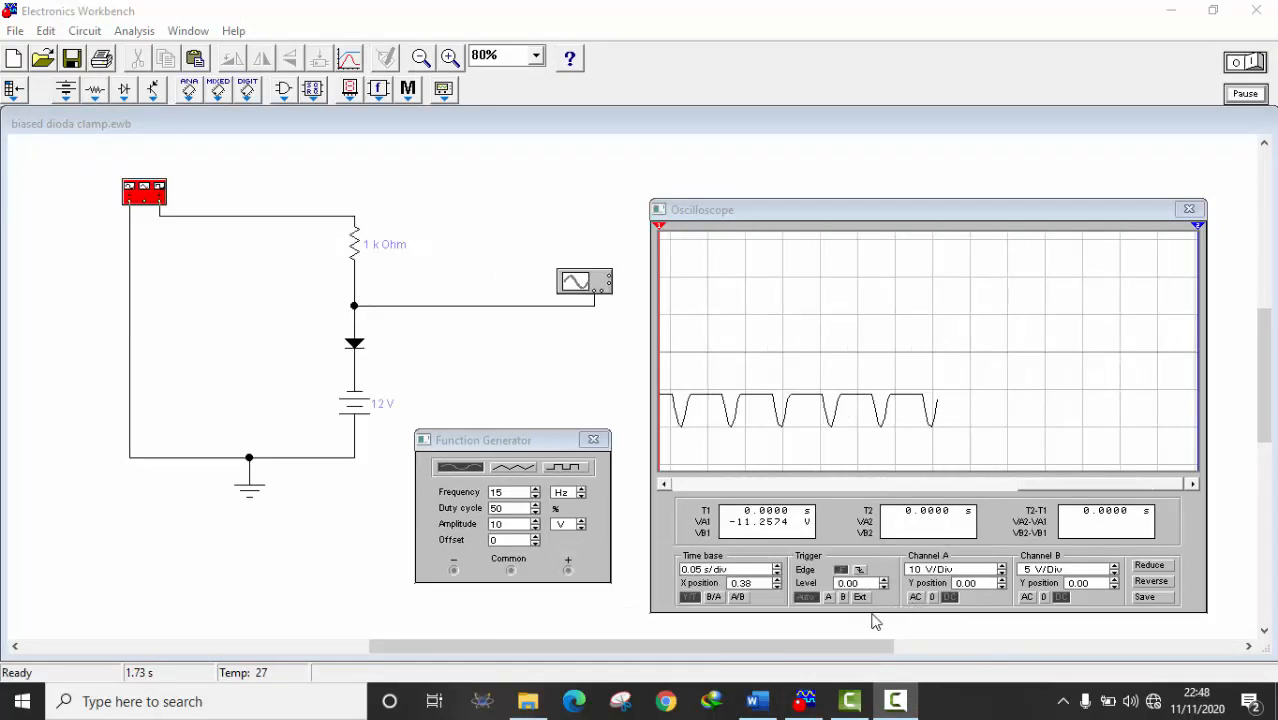
# Step: Switch to the Word document and go back from the "Slicer" section to the "Clipper Dioda Zener" section to examine its circuit
pyautogui.click(758, 700)
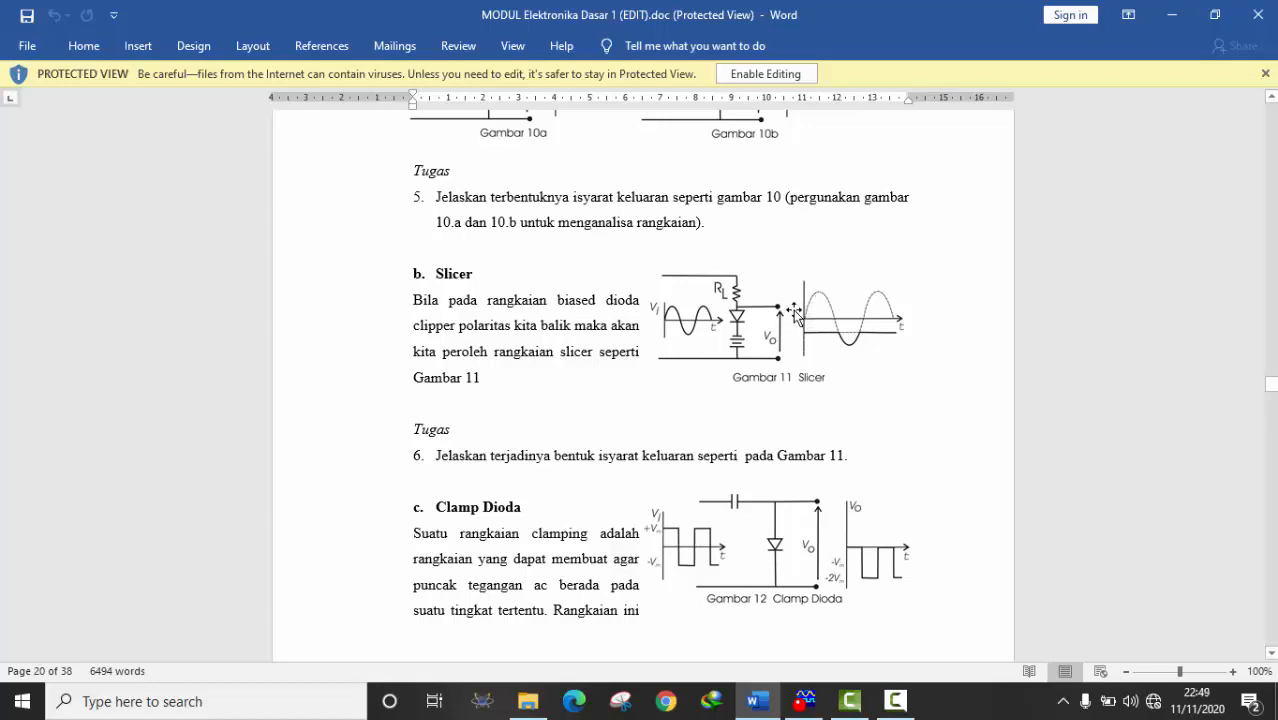
pyautogui.scroll(10, 835, 330)
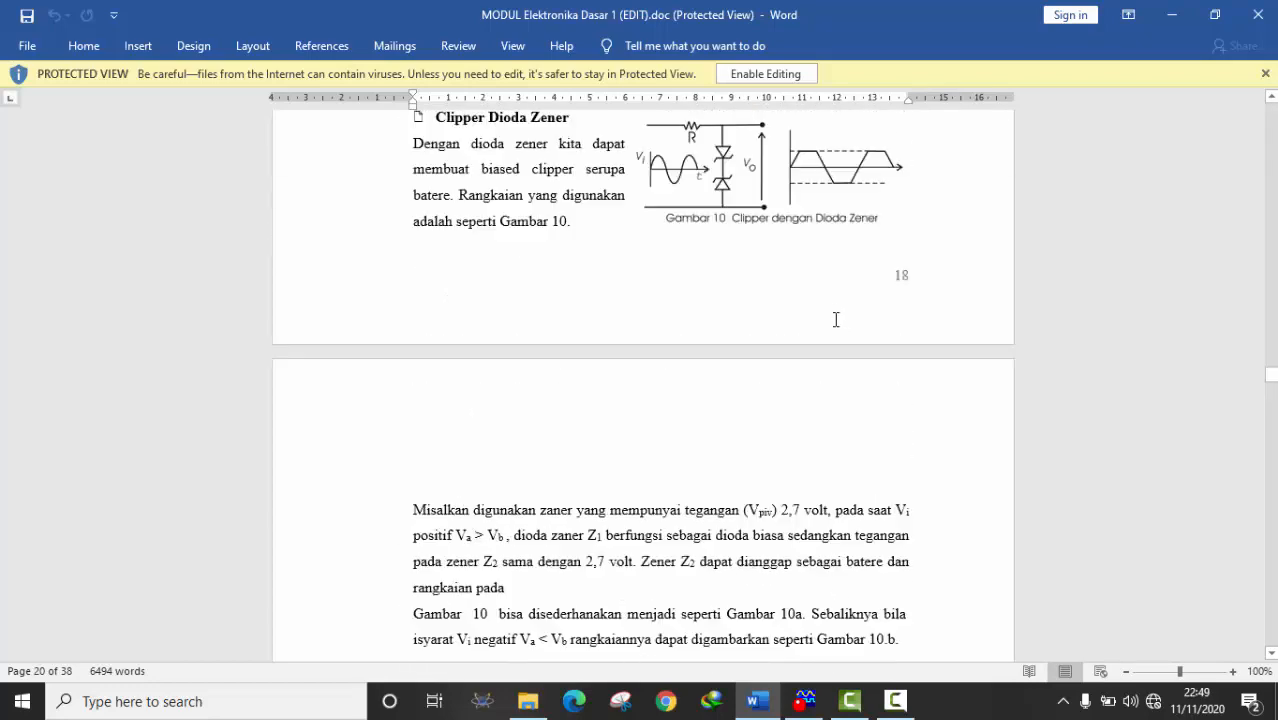
pyautogui.scroll(3, 801, 280)
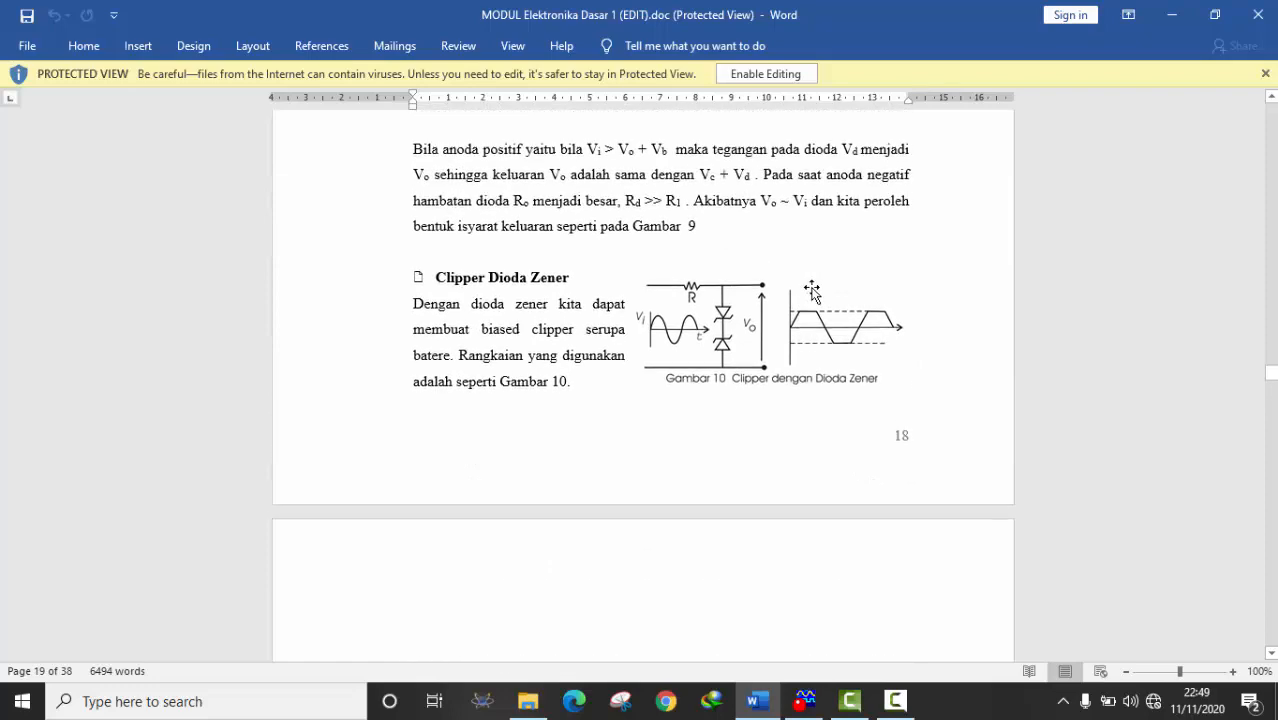
# Step: Read on past "Clipper Dioda Zener" to the "Slicer" section with Gambar 11 in the Word document, and return to Electronics Workbench
pyautogui.scroll(4, 803, 319)
pyautogui.scroll(-13, 820, 594)
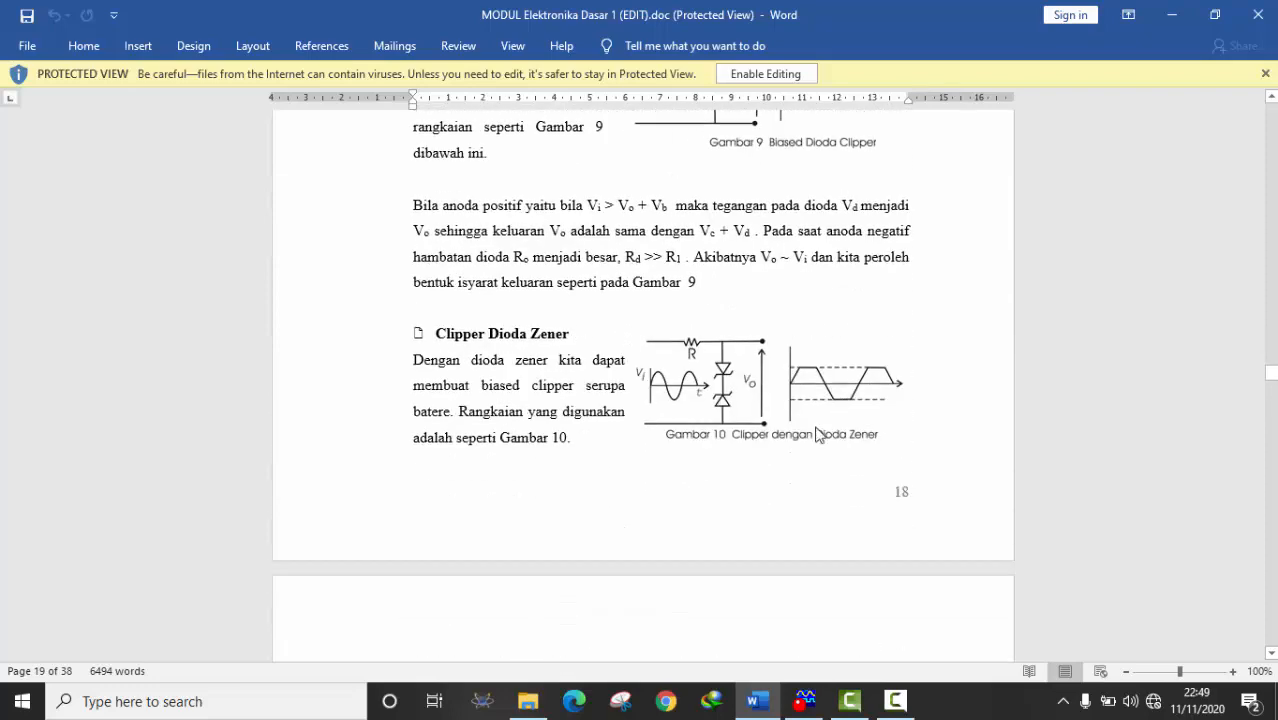
pyautogui.scroll(-6, 824, 408)
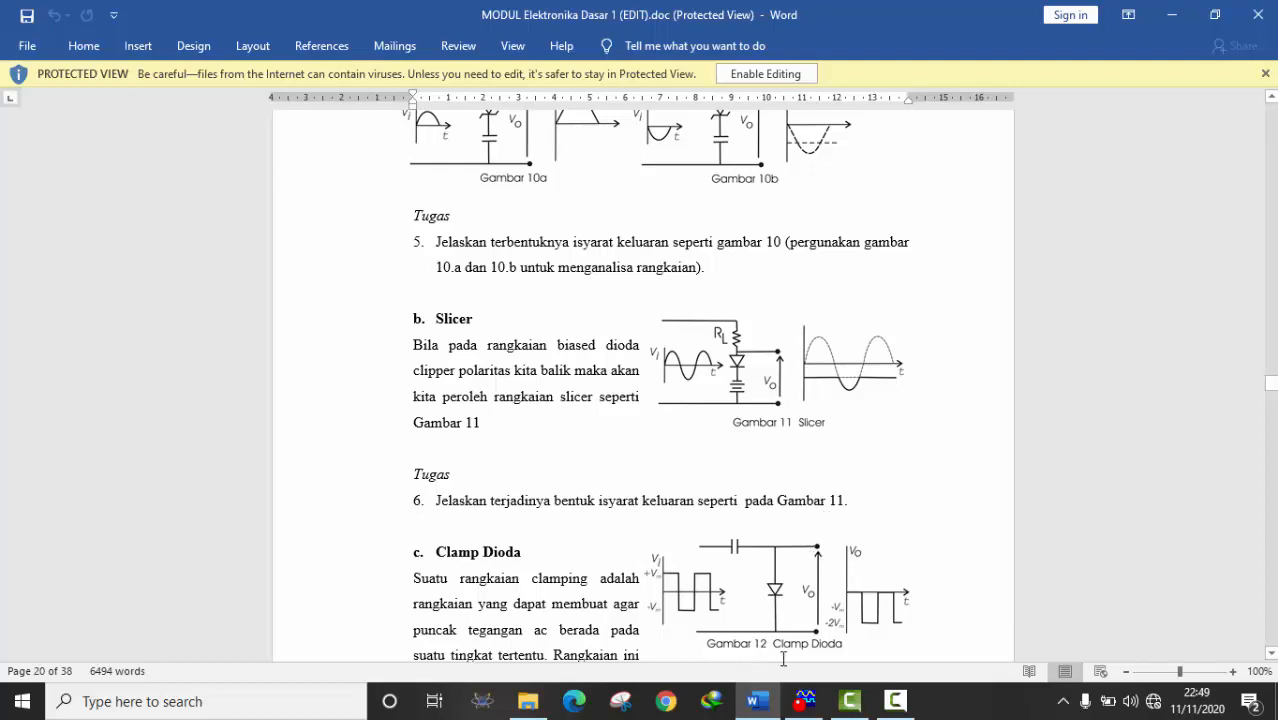
pyautogui.click(803, 701)
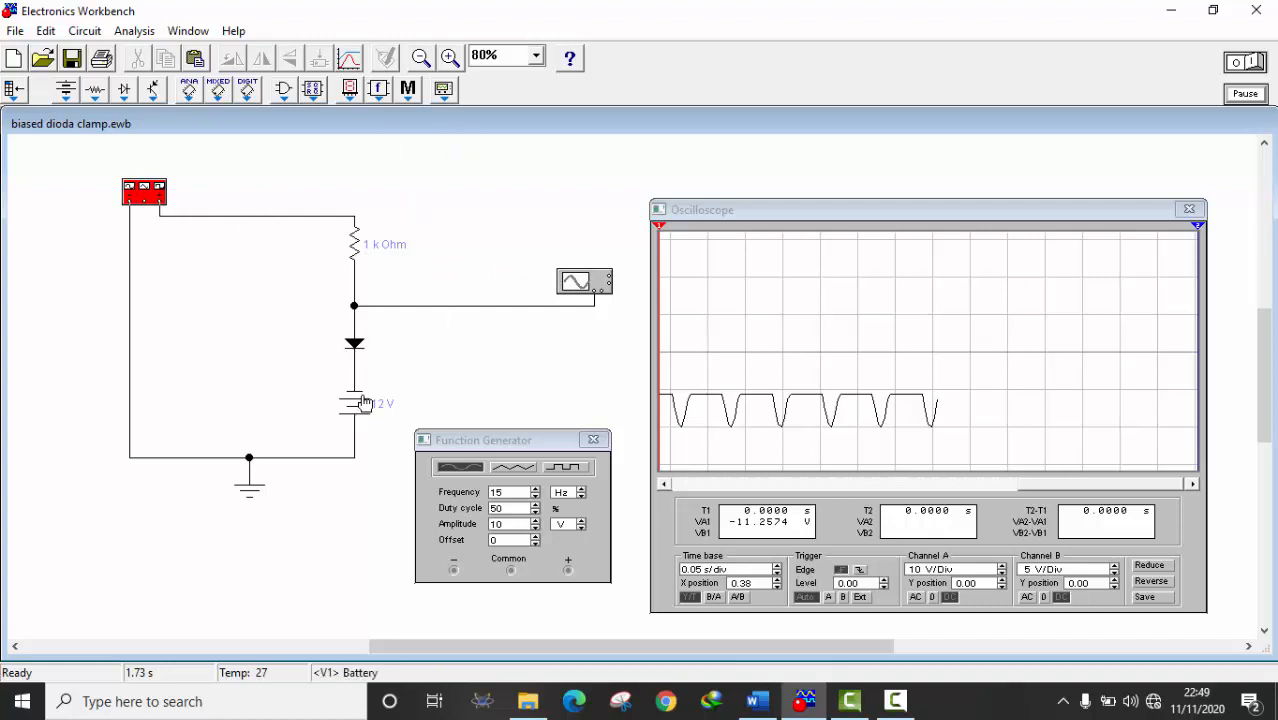
# Step: Set the function generator's frequency to 5 Hz, run the slicer simulation, and pause it to hold the waveform
pyautogui.click(517, 488)
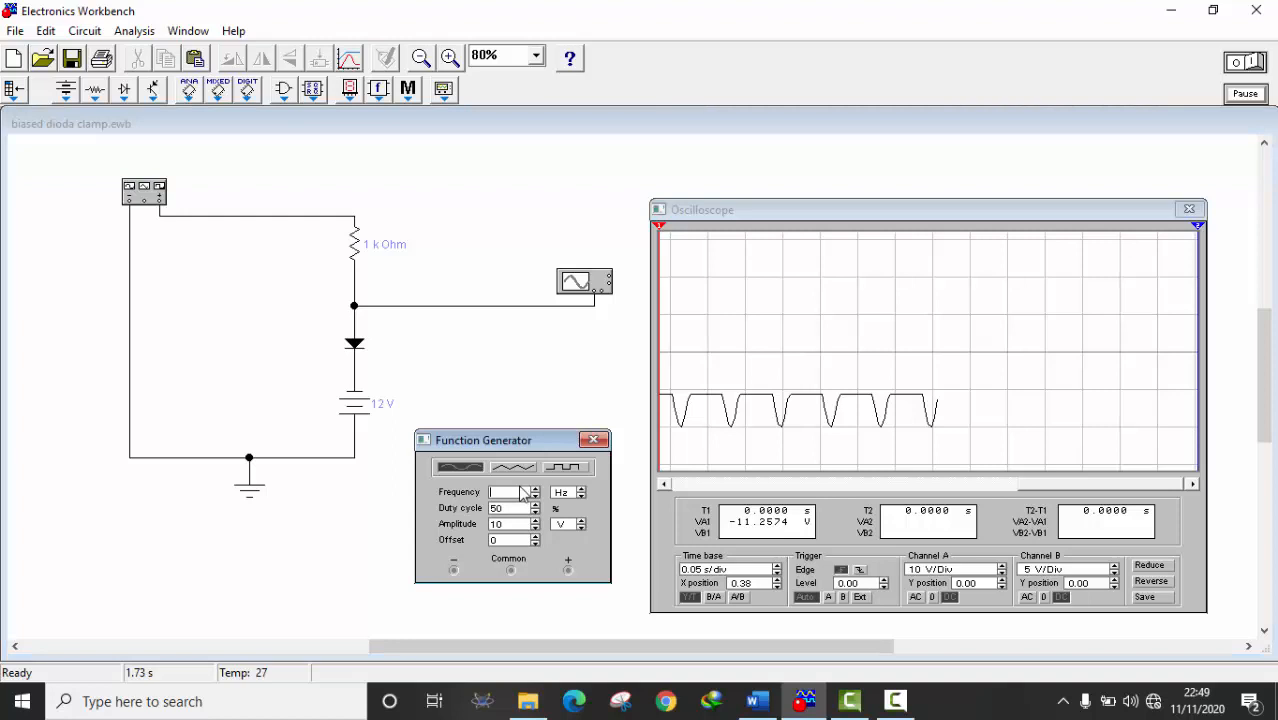
pyautogui.click(1243, 62)
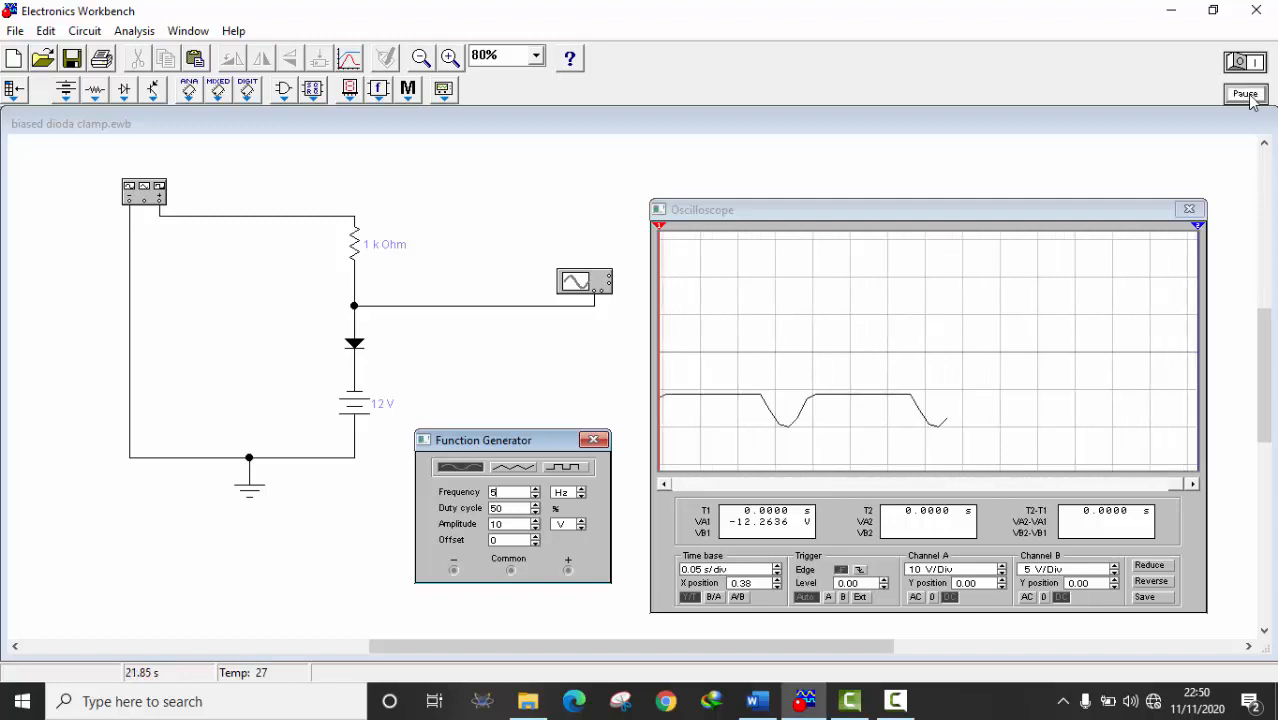
pyautogui.click(1248, 96)
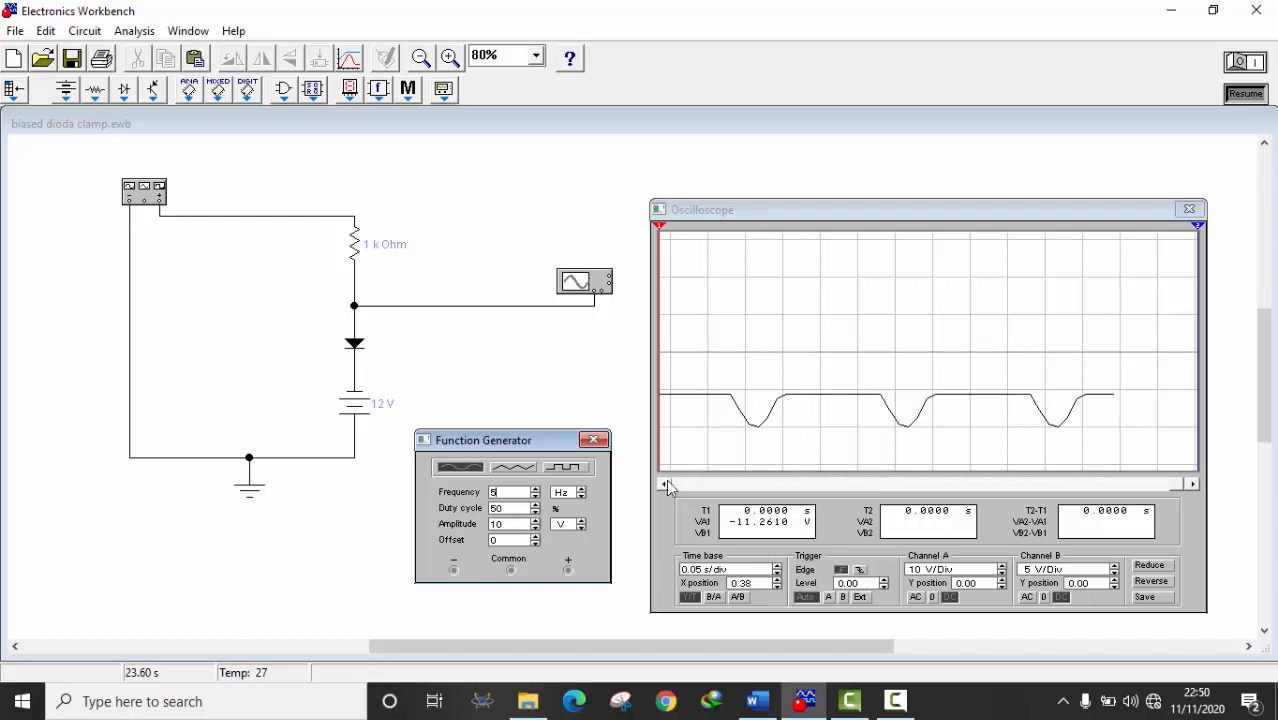
# Step: Resume the slicer simulation, set the function generator's frequency to 10 Hz, and pause on the waveform
pyautogui.click(1248, 94)
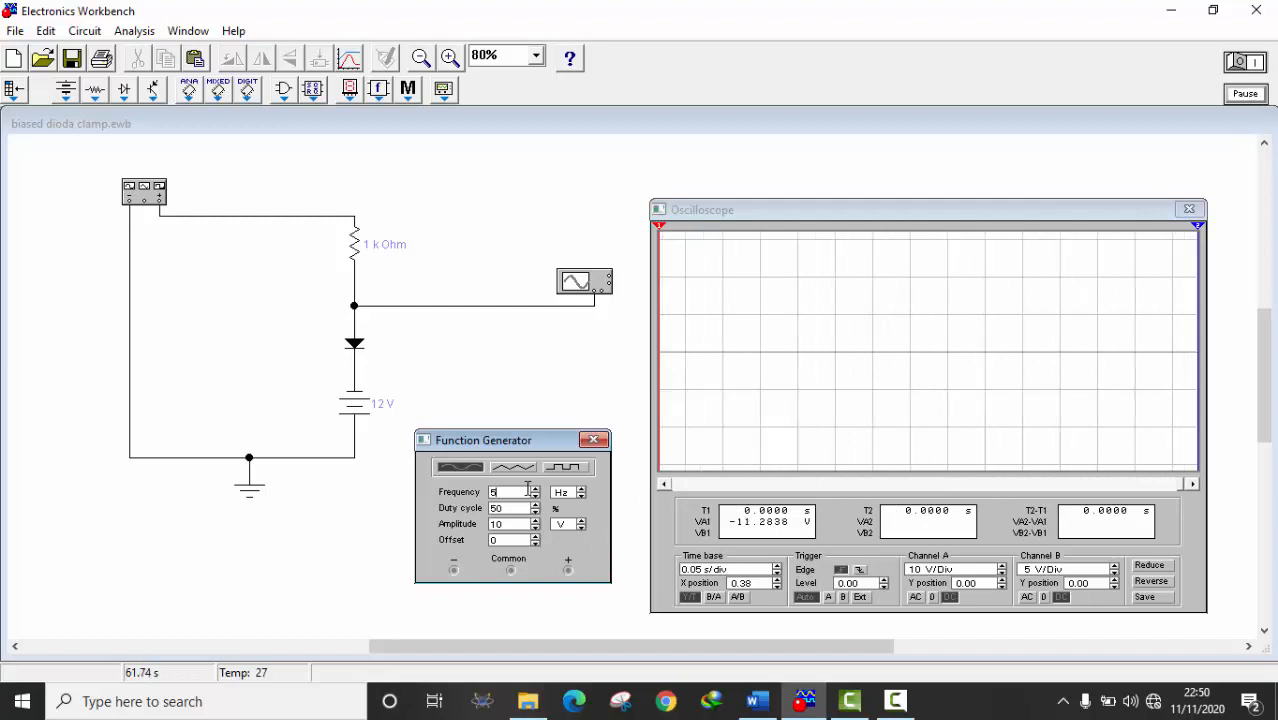
pyautogui.press('BackSpace')
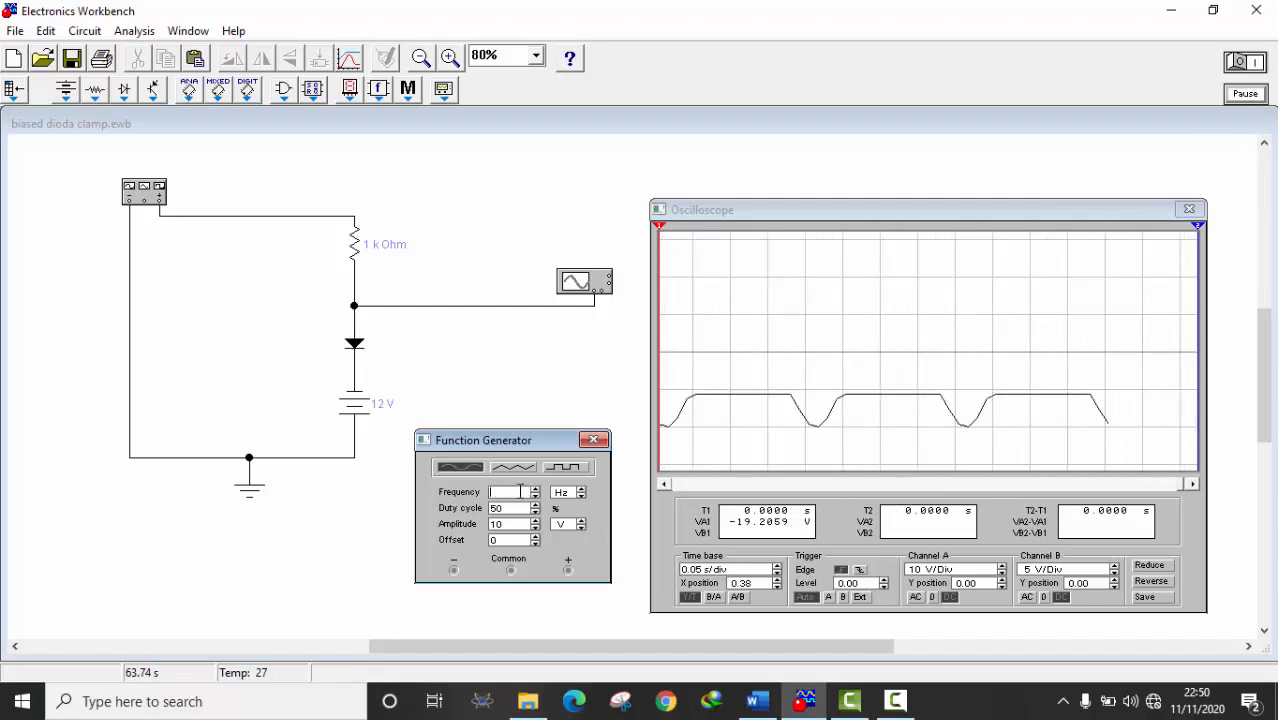
pyautogui.write('10')
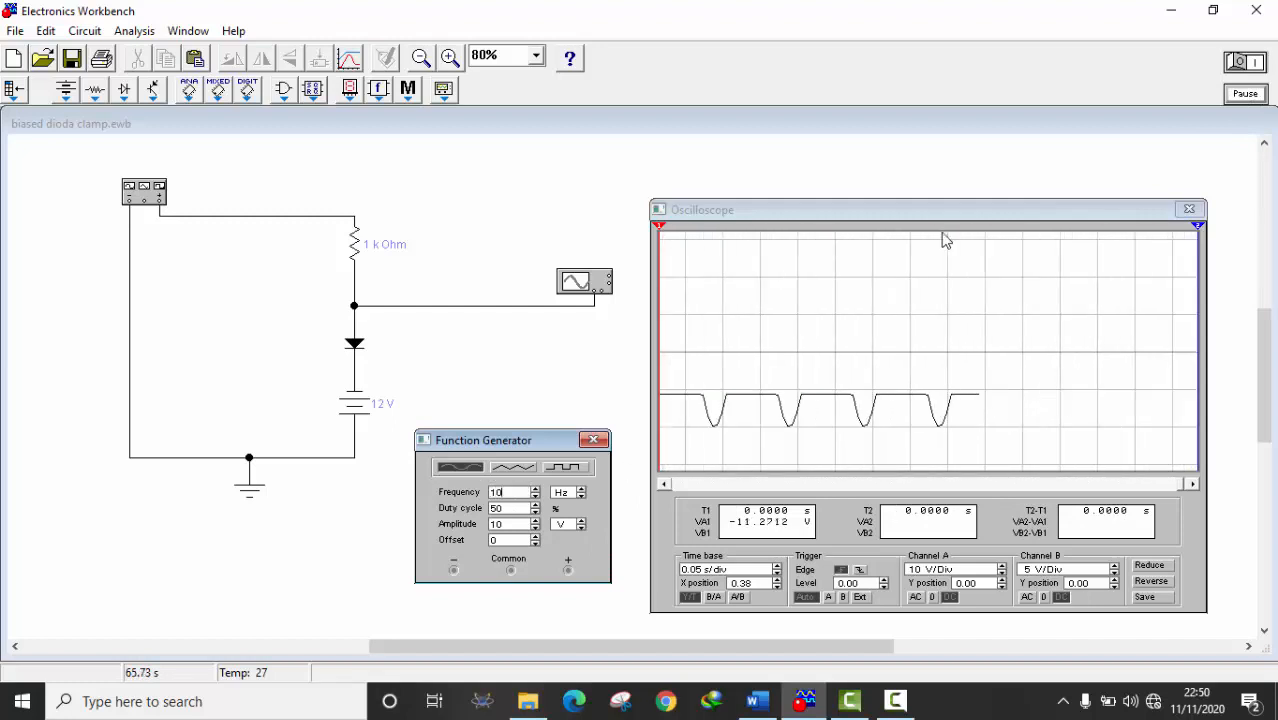
pyautogui.click(1247, 95)
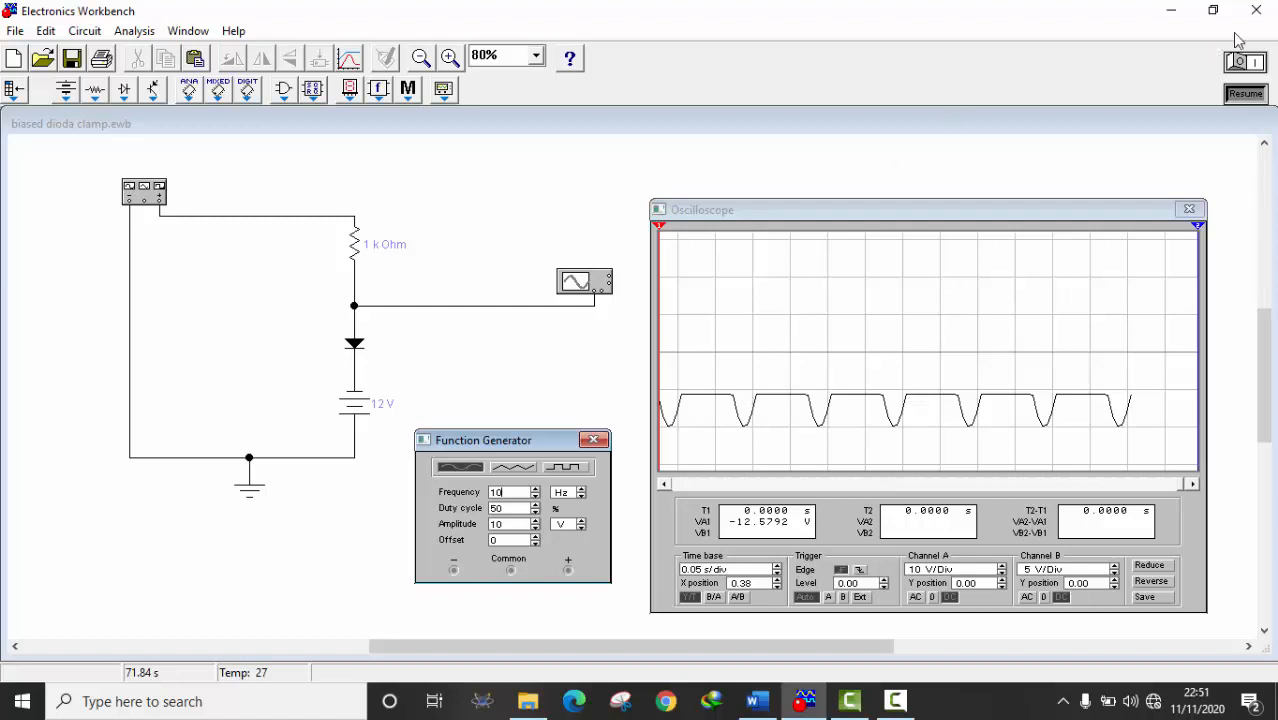
# Step: Resume the slicer simulation, change the function generator's frequency to 15 Hz, and pause it on the output waveform
pyautogui.click(1246, 94)
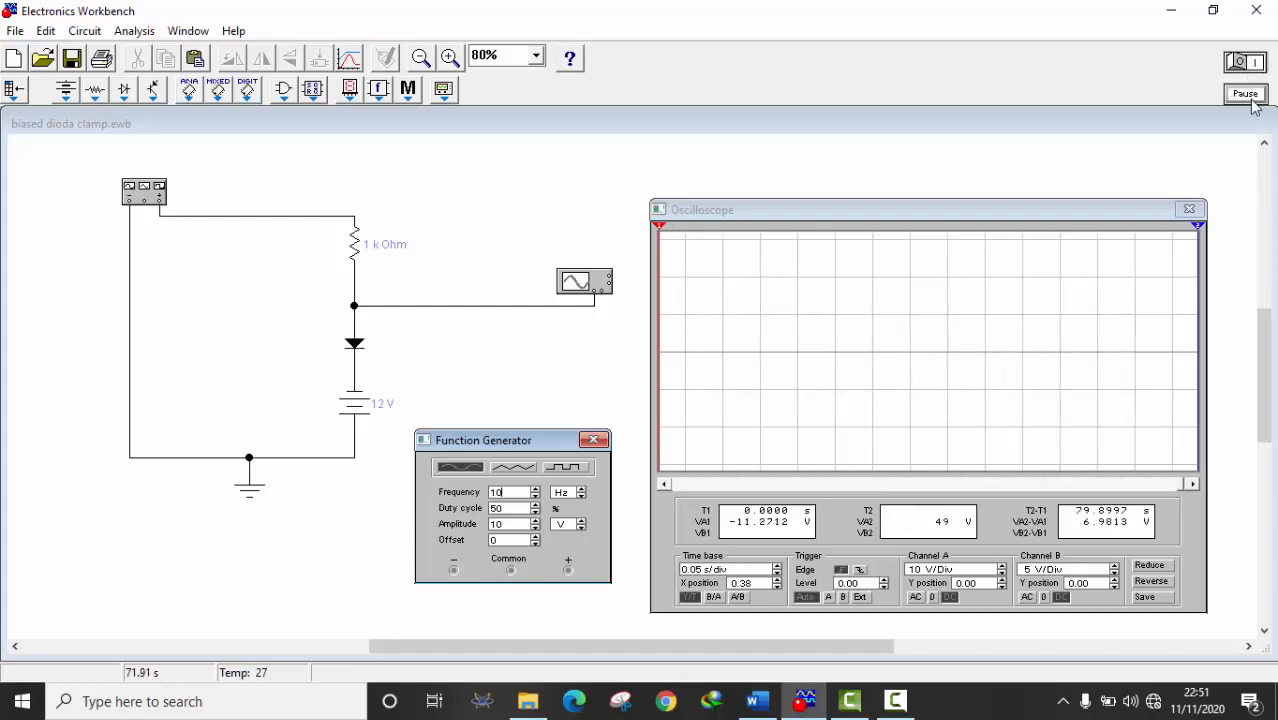
pyautogui.press('BackSpace')
pyautogui.write('5')
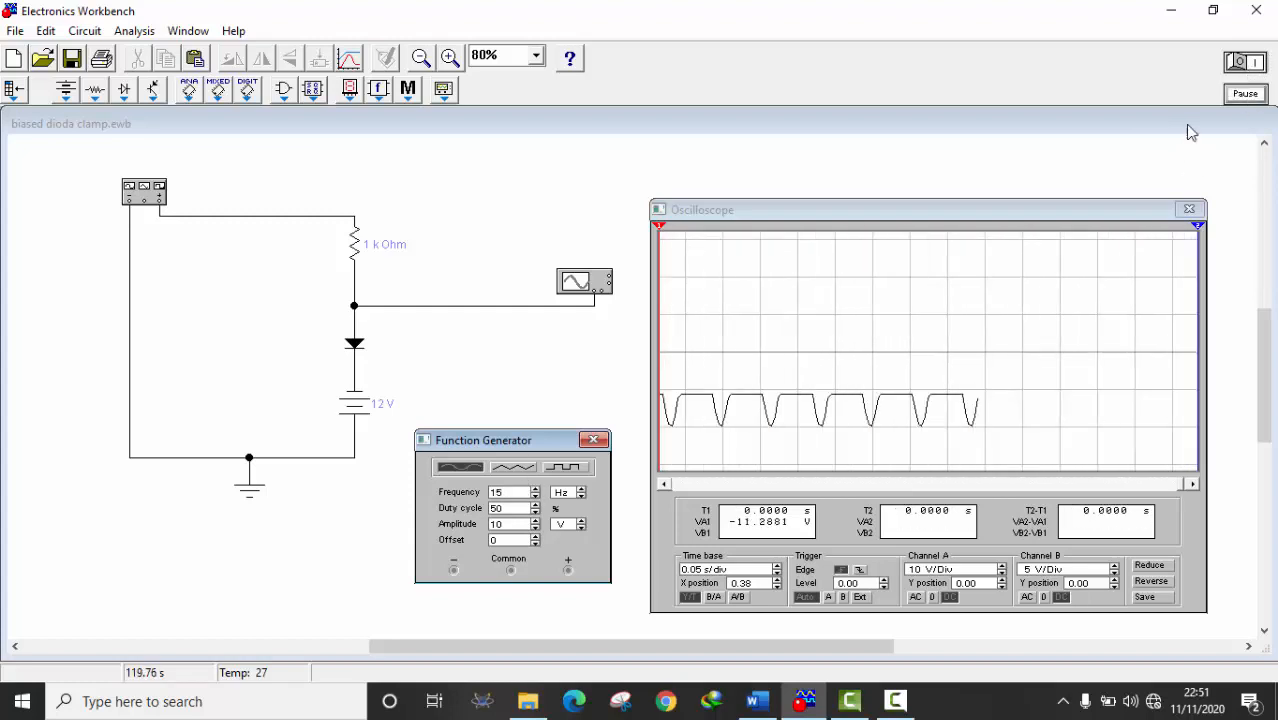
pyautogui.click(1245, 93)
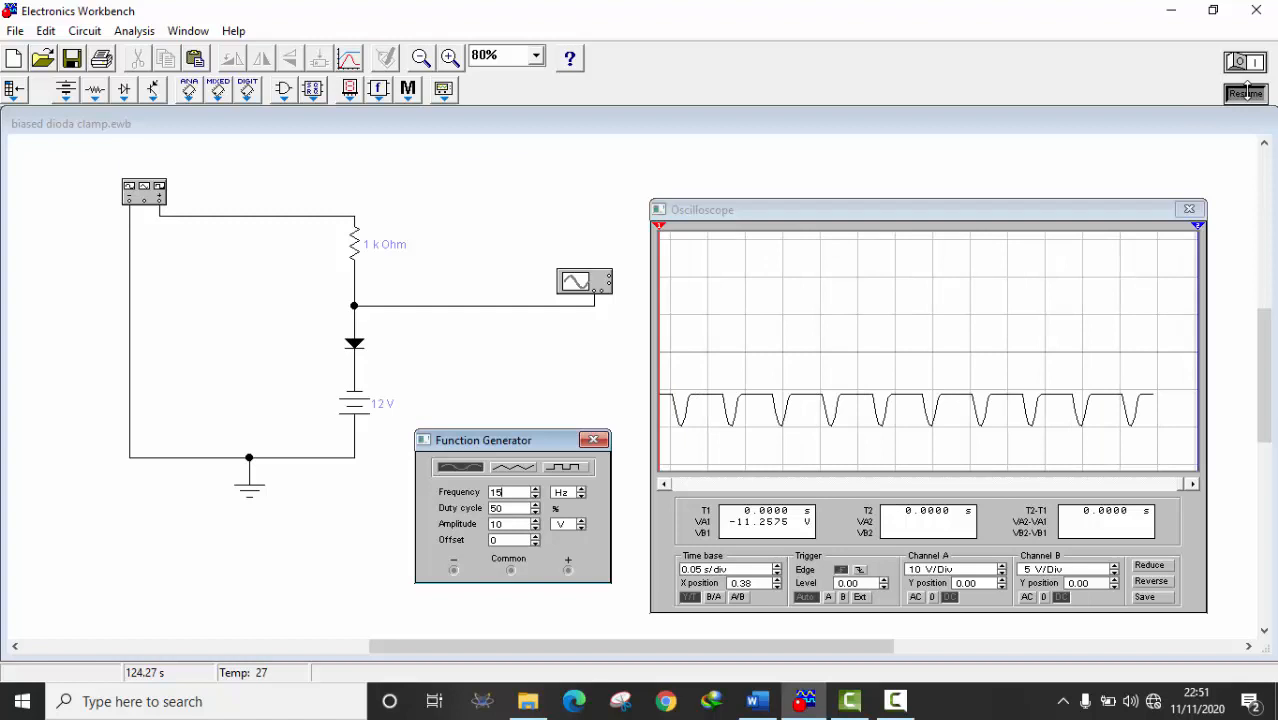